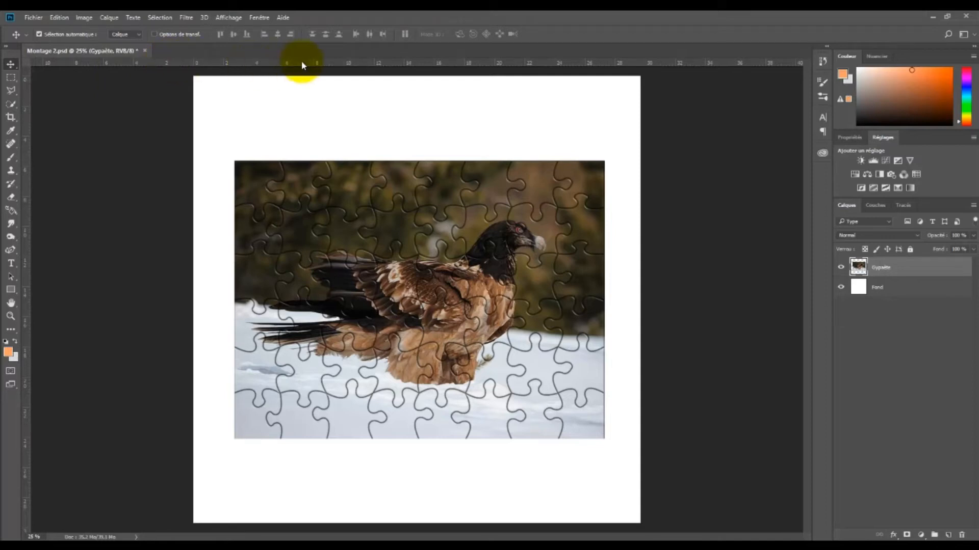
pyautogui.click(228, 18)
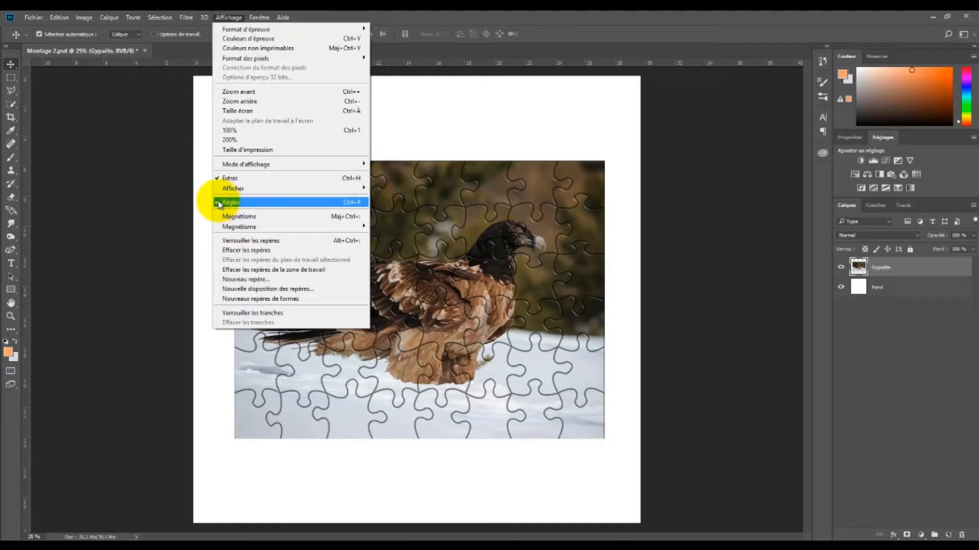
pyautogui.click(732, 170)
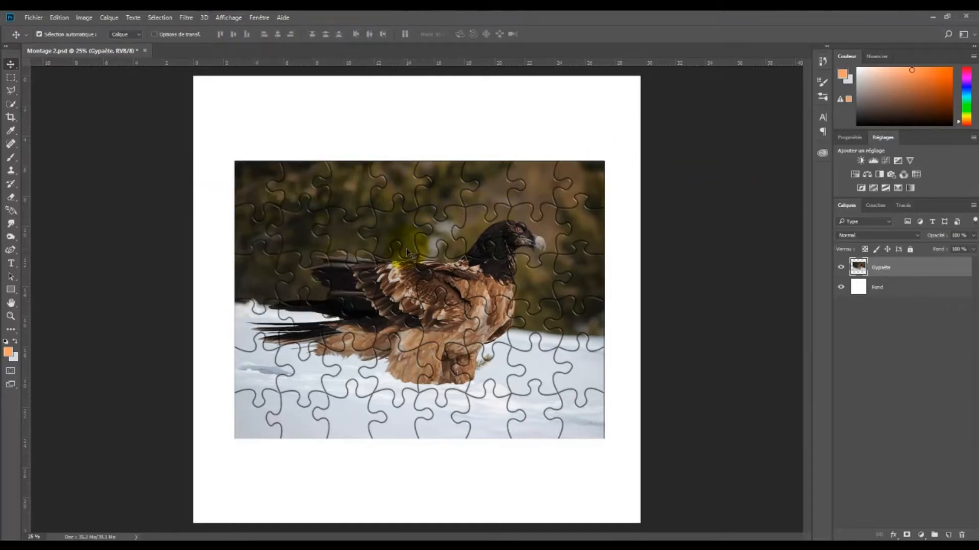
pyautogui.moveTo(421, 63)
pyautogui.mouseDown()
pyautogui.moveTo(418, 152)
pyautogui.moveTo(416, 56)
pyautogui.mouseUp()
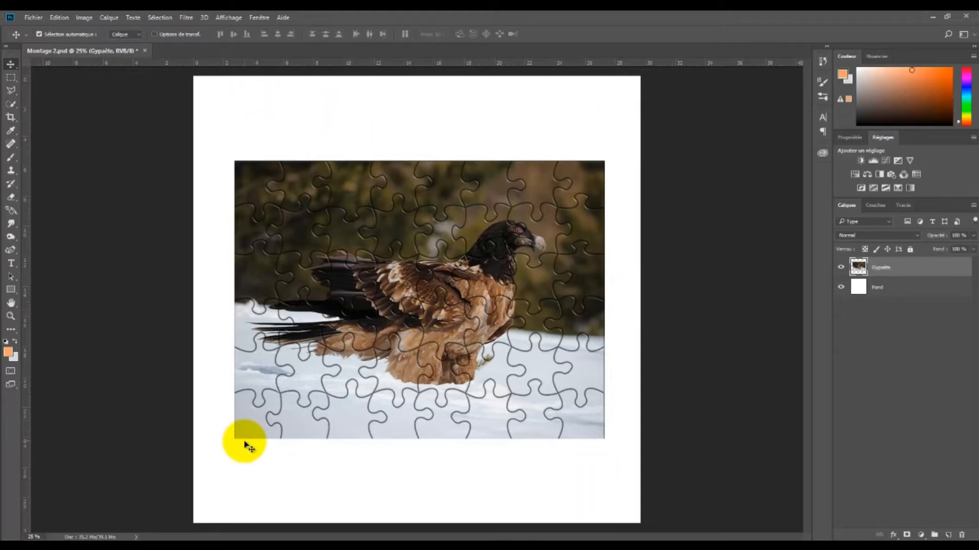
# - Check the document's width and height in centimetres in the image size settings
pyautogui.click(85, 20)
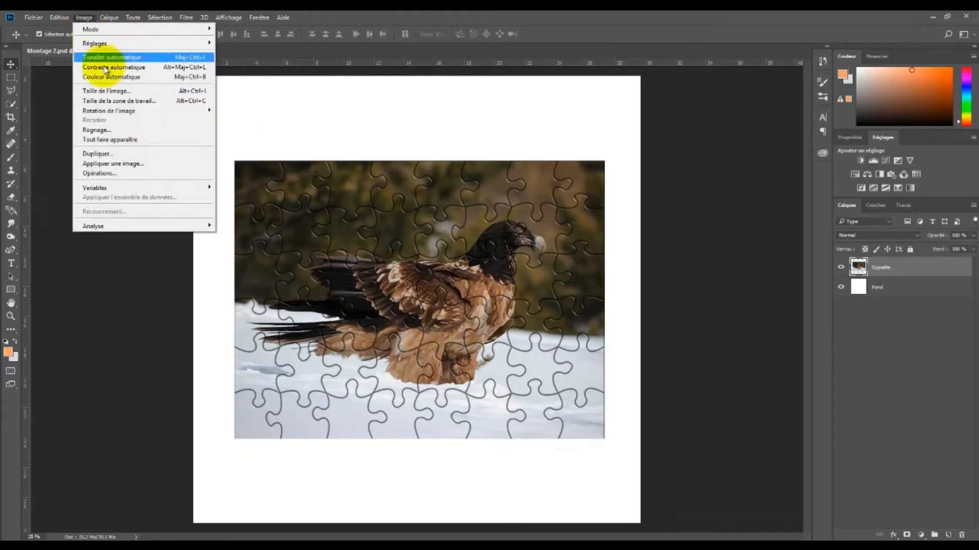
pyautogui.click(106, 93)
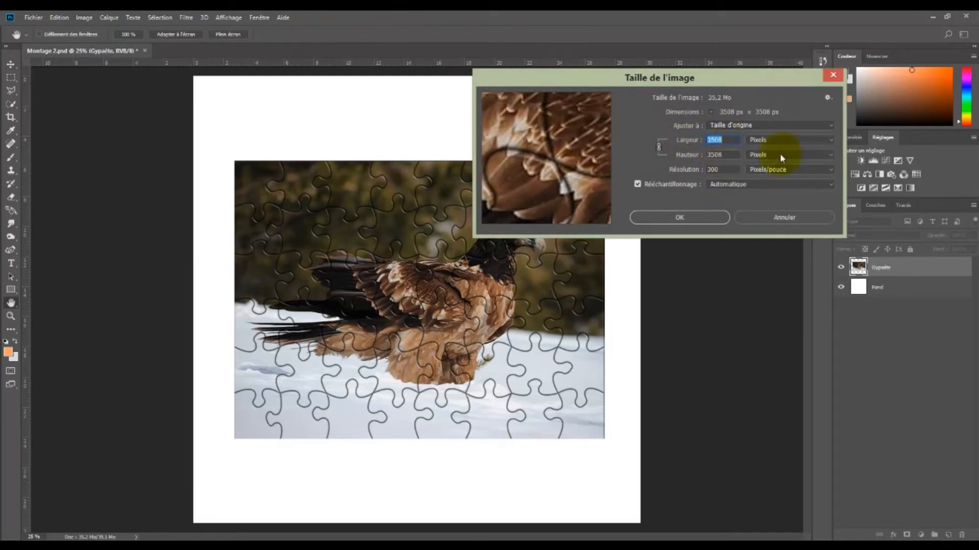
pyautogui.click(830, 140)
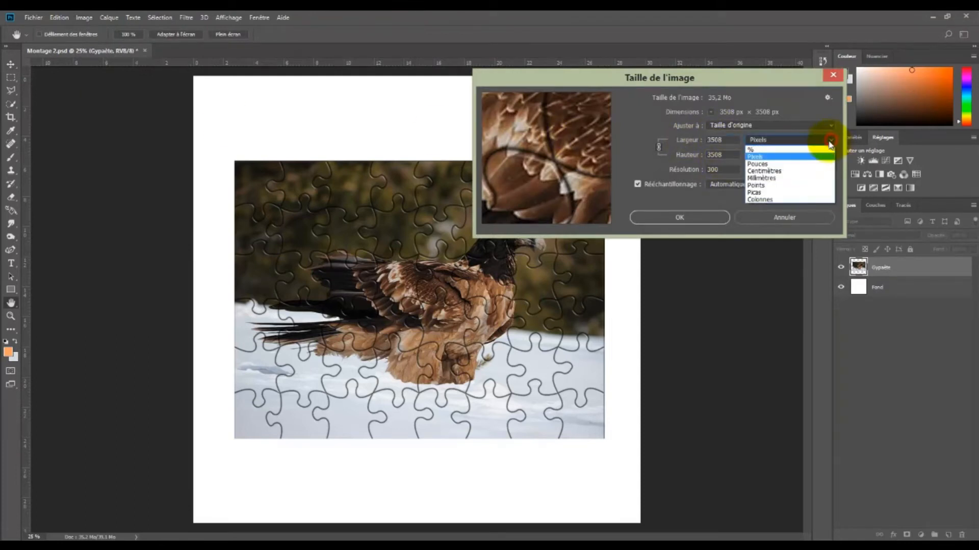
pyautogui.click(769, 171)
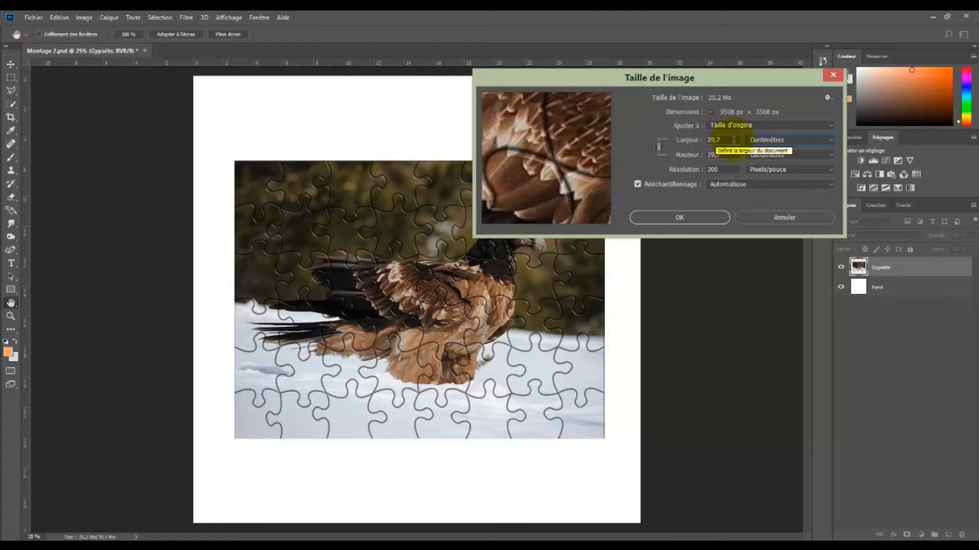
pyautogui.click(701, 218)
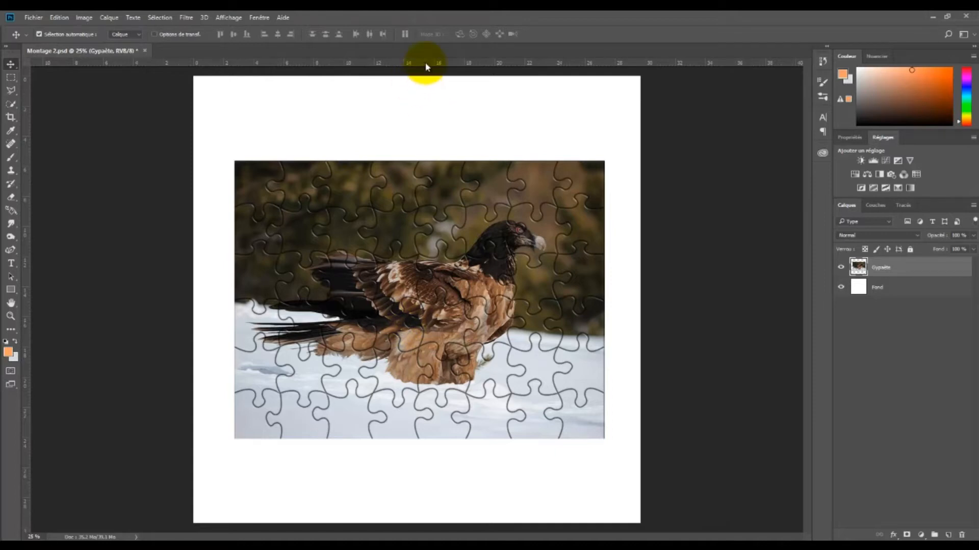
# - Add a new horizontal guide at position 14,85 cm
pyautogui.moveTo(417, 65); pyautogui.dragTo(440, 46)
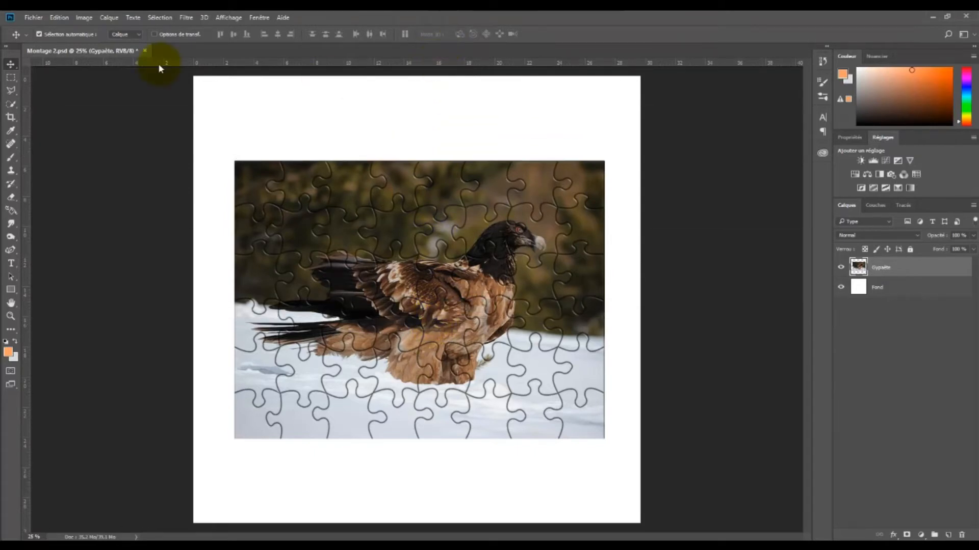
pyautogui.click(230, 18)
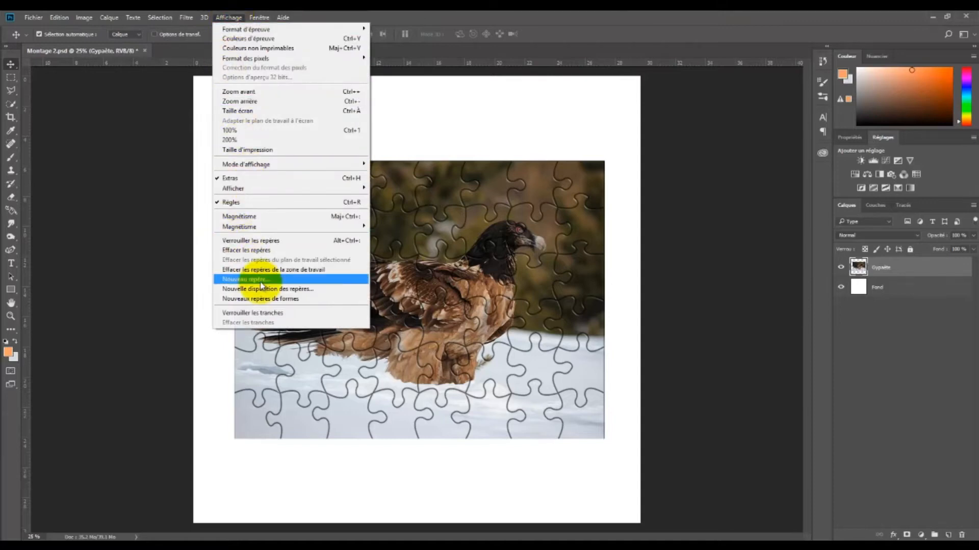
pyautogui.click(261, 283)
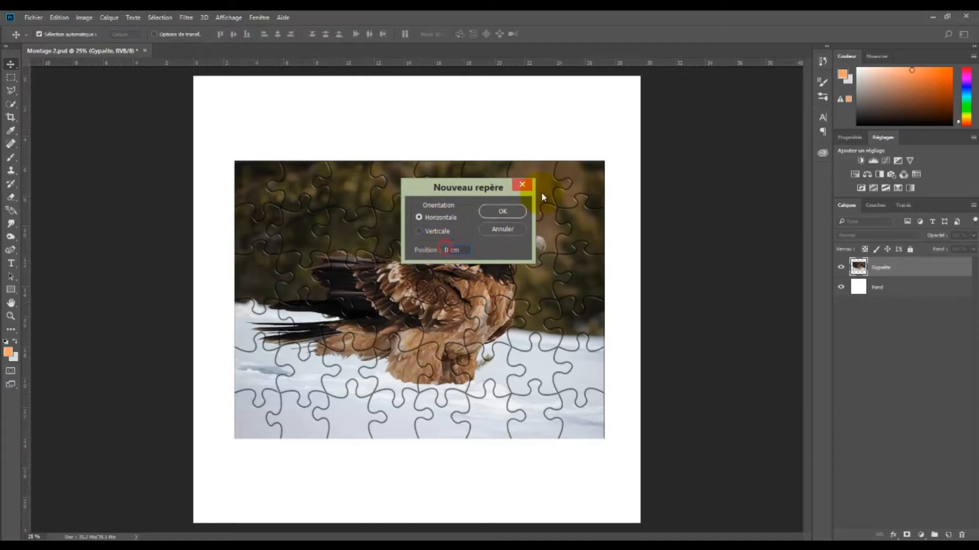
pyautogui.write('14,85')
pyautogui.click(497, 212)
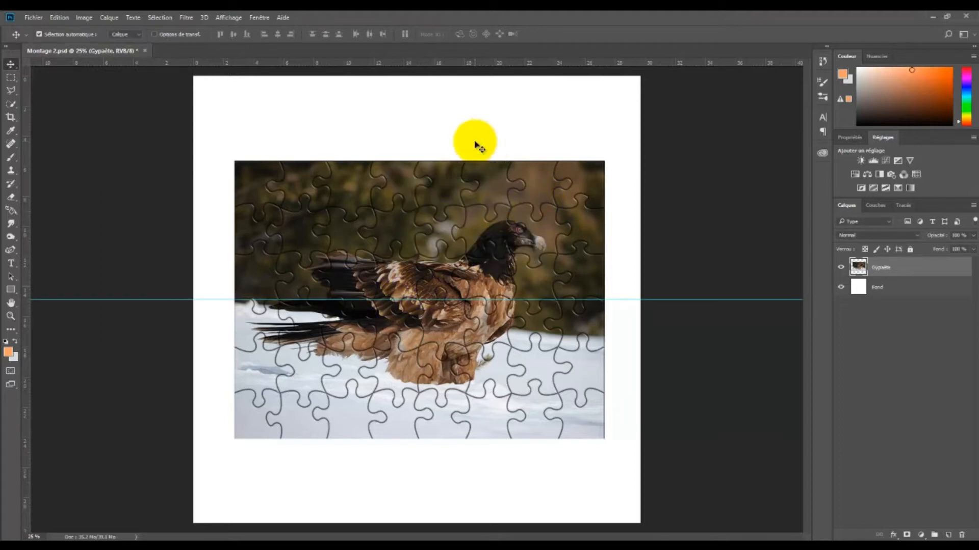
# - Add a new vertical guide at position 14,85 cm
pyautogui.click(229, 18)
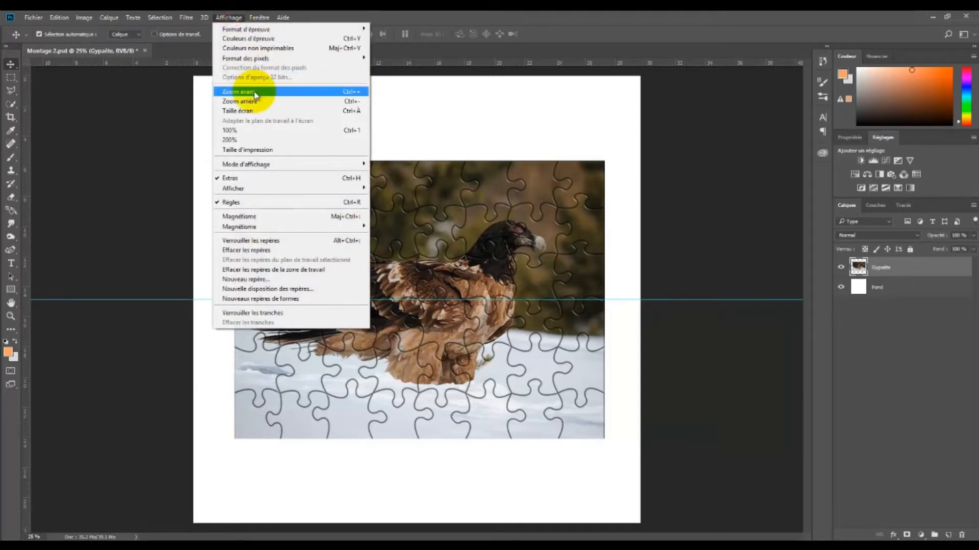
pyautogui.click(256, 280)
pyautogui.click(437, 232)
pyautogui.press('BackSpace')
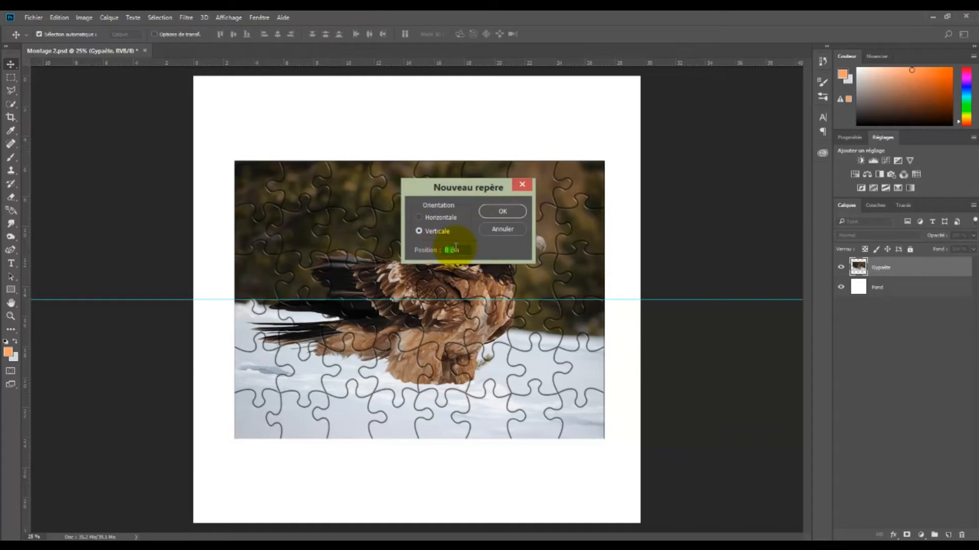
pyautogui.write('14,85')
pyautogui.click(498, 211)
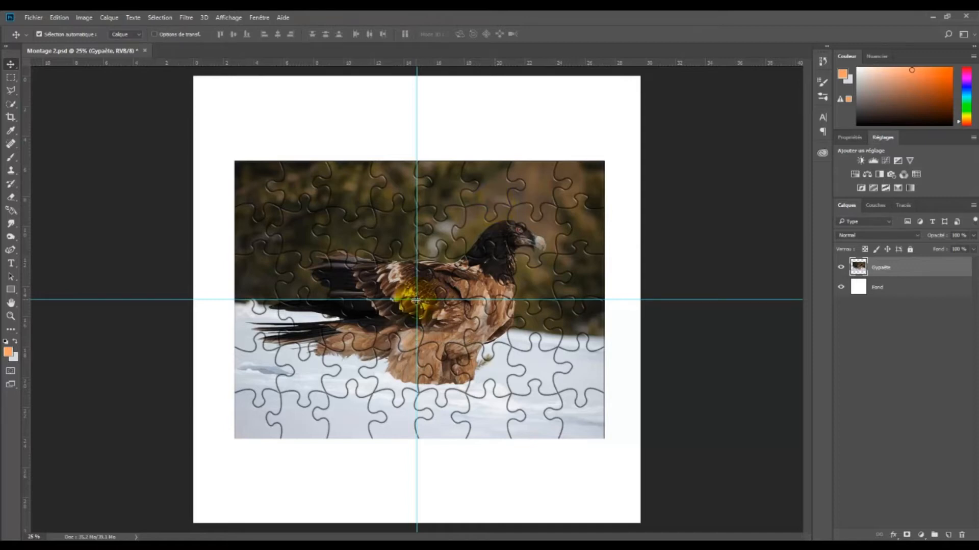
# - Move the Gypaète puzzle picture so its centre aligns with the intersection of the two guides, and save the document
pyautogui.moveTo(416, 302); pyautogui.dragTo(412, 301)
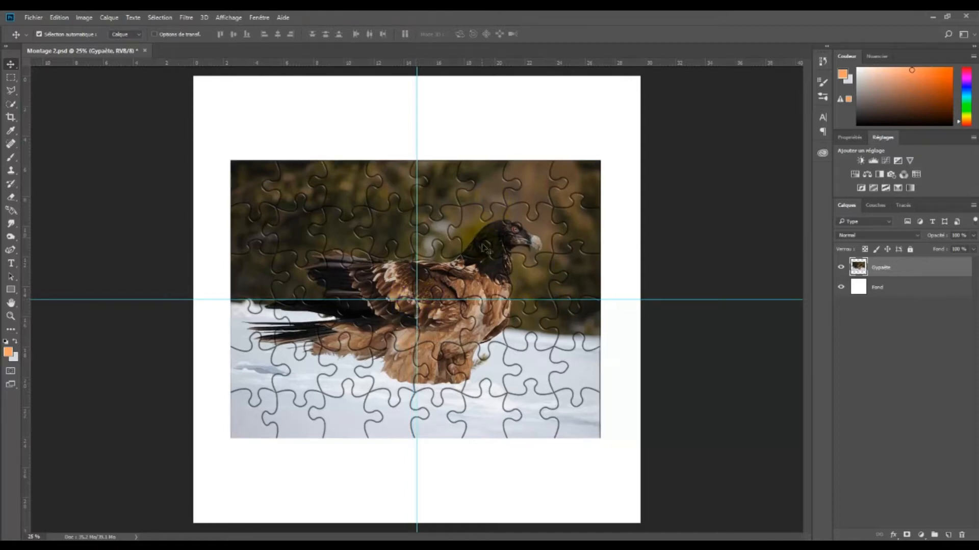
pyautogui.press('ctrl')
pyautogui.keyDown('ctrl'); pyautogui.click(471, 261); pyautogui.keyUp('ctrl')
pyautogui.moveTo(474, 263); pyautogui.dragTo(469, 259)
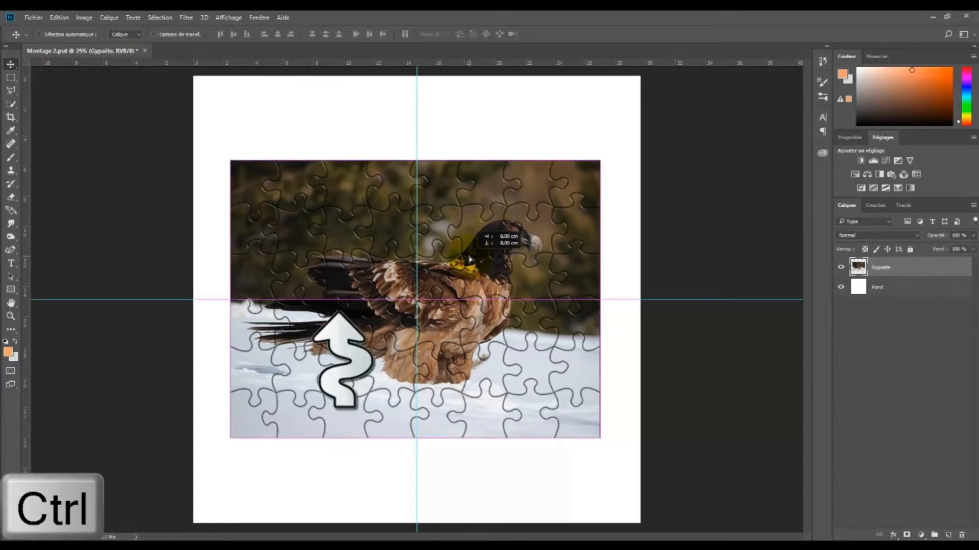
pyautogui.moveTo(469, 259); pyautogui.dragTo(471, 260)
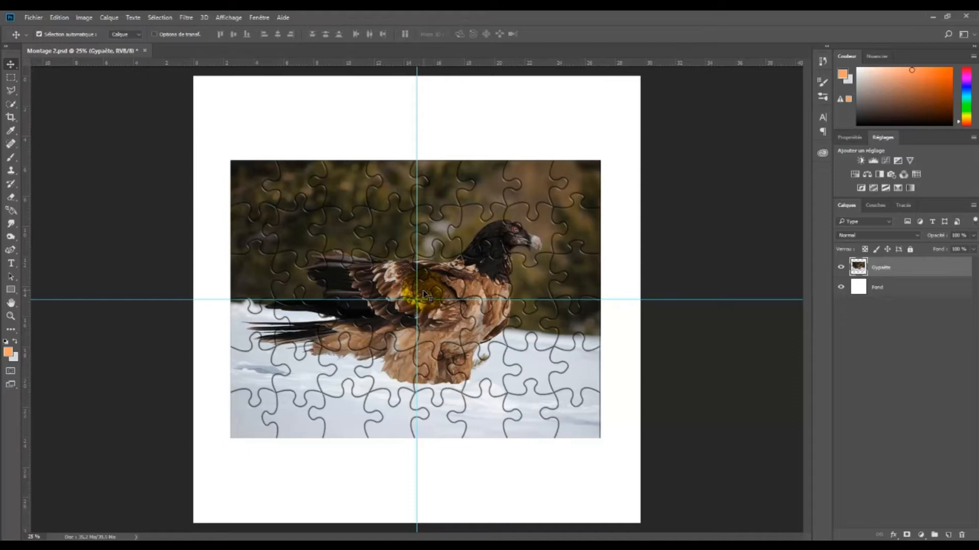
pyautogui.hotkey('ctrl', 's')
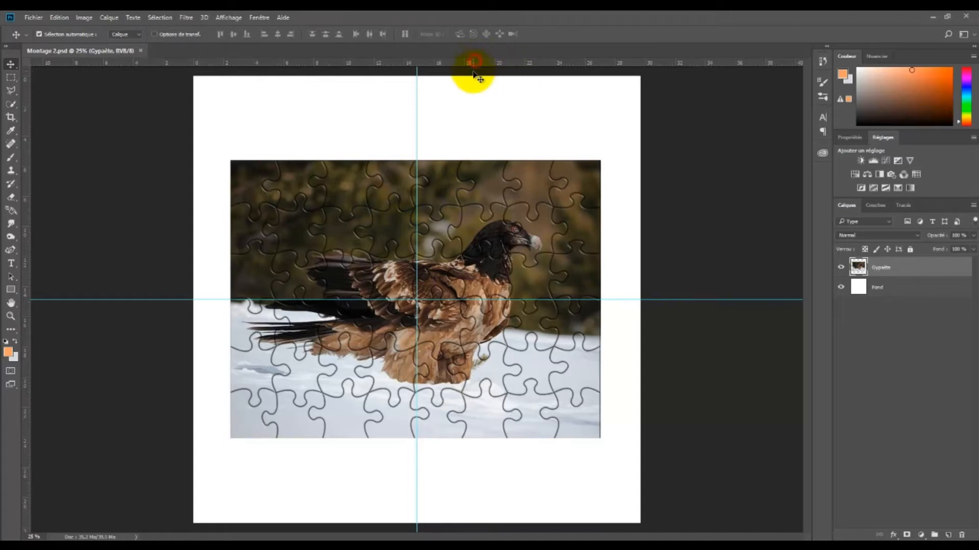
# - Place guides along the upper, lower, right and left edges of the puzzle picture
pyautogui.moveTo(456, 64); pyautogui.dragTo(452, 160)
pyautogui.moveTo(478, 64); pyautogui.dragTo(480, 439)
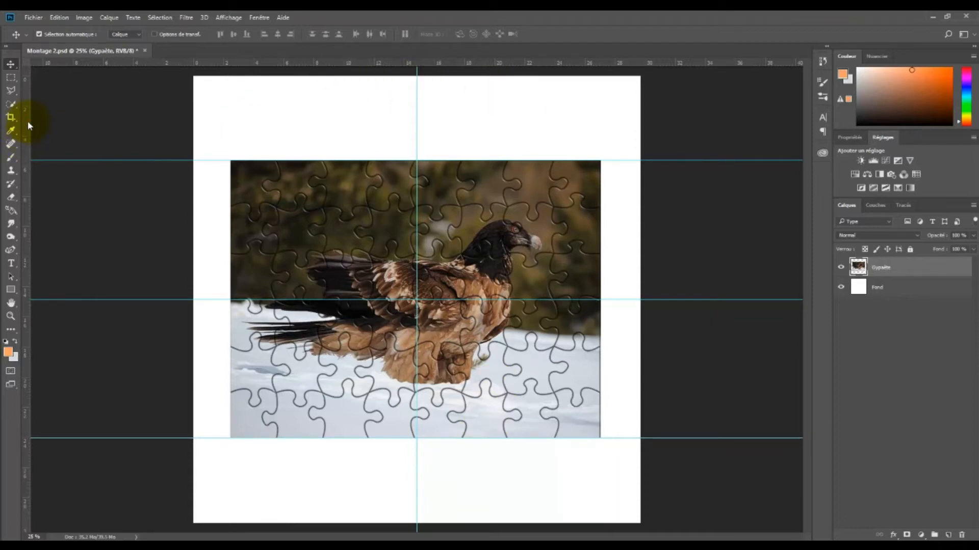
pyautogui.moveTo(28, 121); pyautogui.dragTo(601, 87)
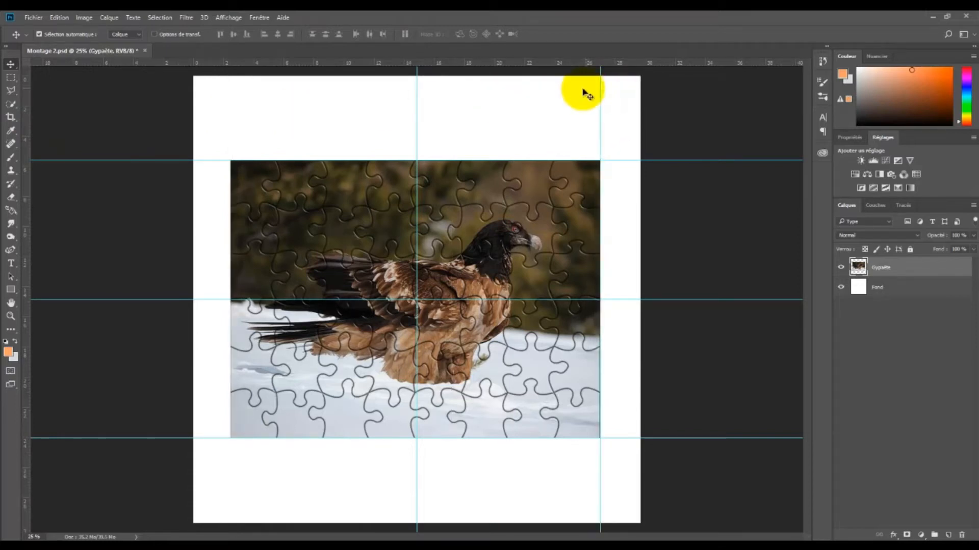
pyautogui.moveTo(29, 132); pyautogui.dragTo(231, 126)
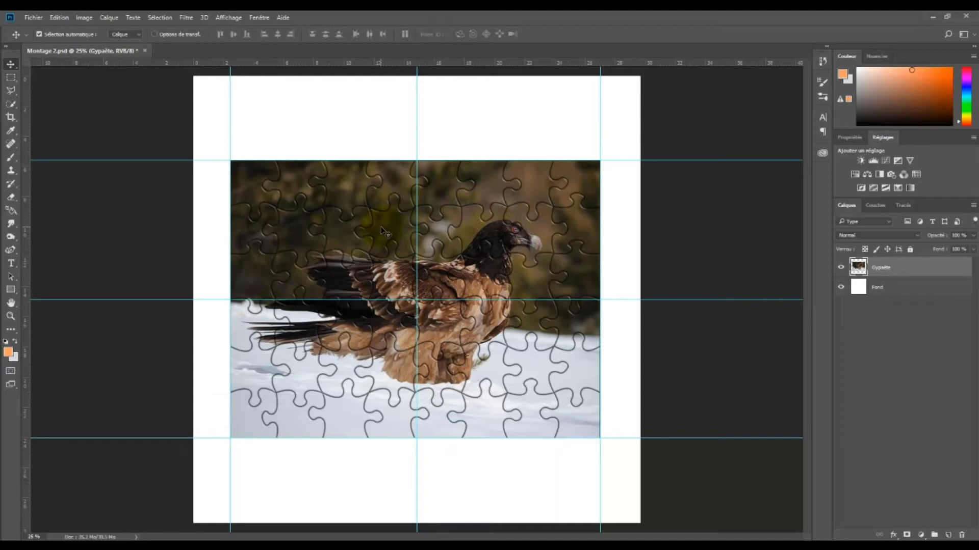
# - Free-transform the Gypaète layer with Torsion, pulling its upper-right, lower-left and lower-right corners to give the picture a tilted, upright shape
pyautogui.hotkey('ctrl', 't')
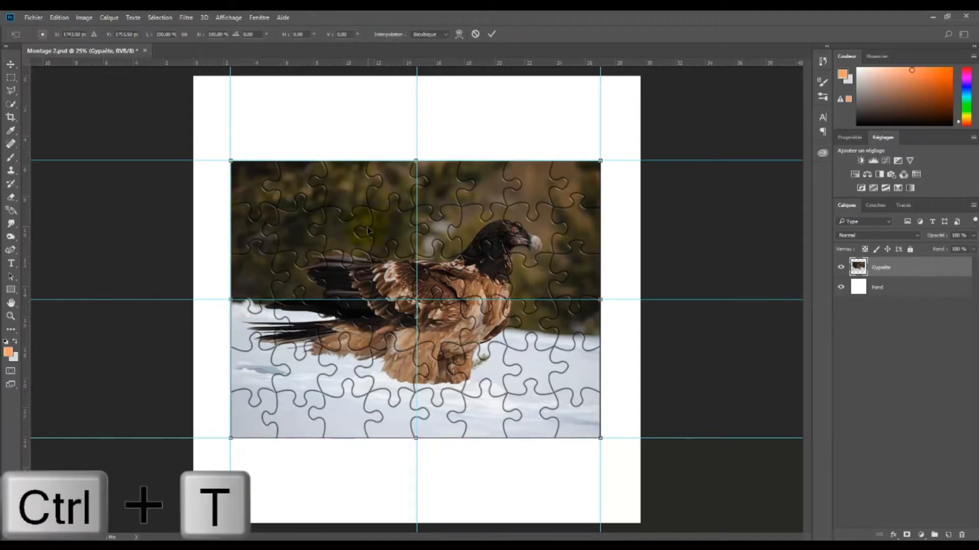
pyautogui.rightClick(490, 237)
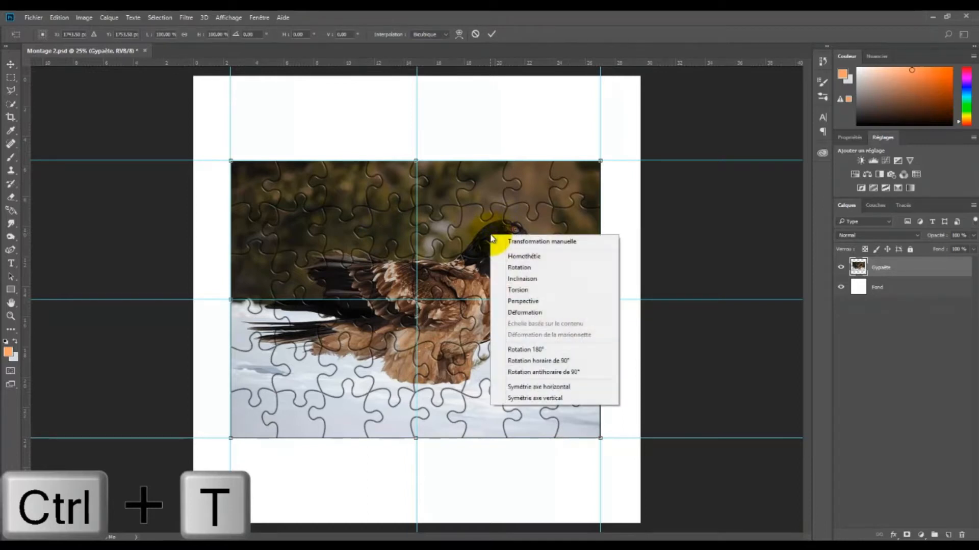
pyautogui.click(518, 290)
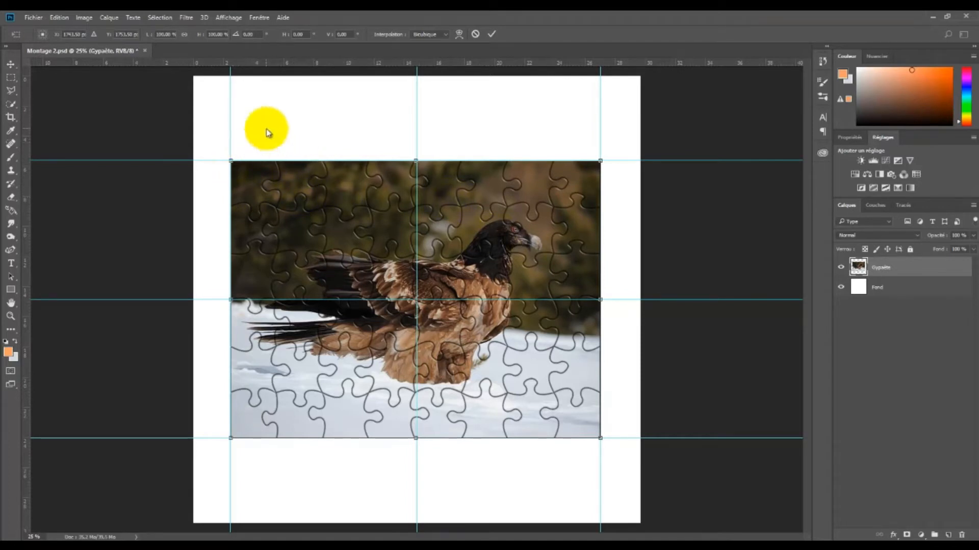
pyautogui.moveTo(230, 160); pyautogui.dragTo(231, 160)
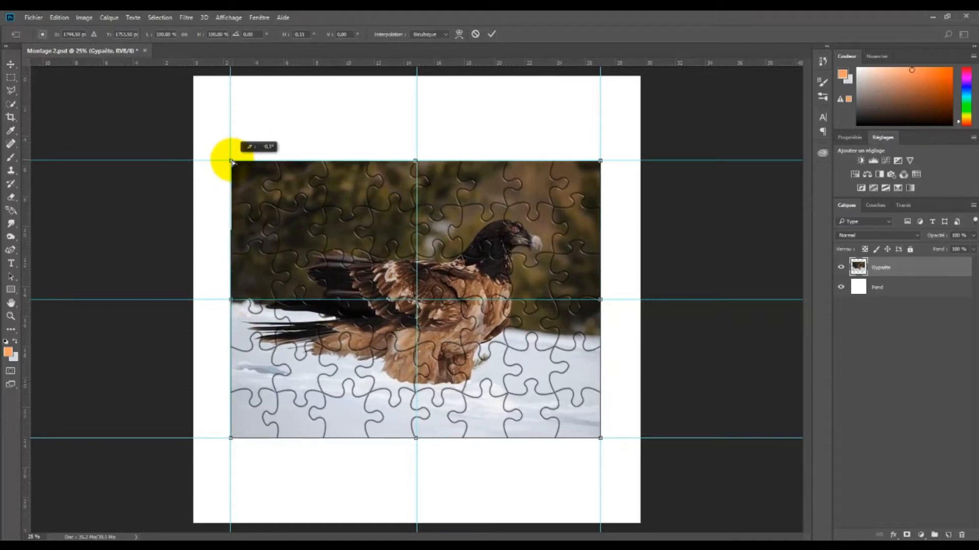
pyautogui.moveTo(564, 145); pyautogui.dragTo(550, 127)
pyautogui.moveTo(230, 438); pyautogui.dragTo(293, 461)
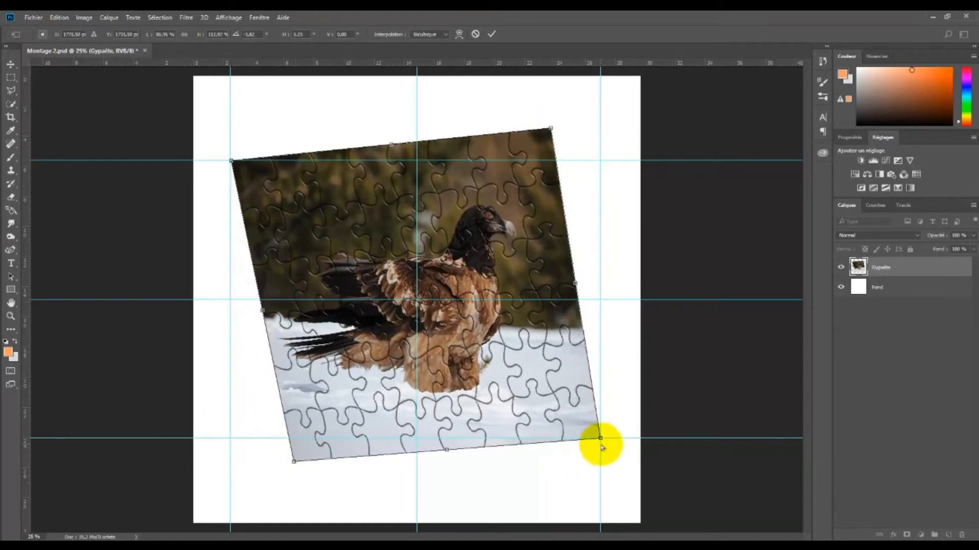
pyautogui.moveTo(601, 439); pyautogui.dragTo(607, 435)
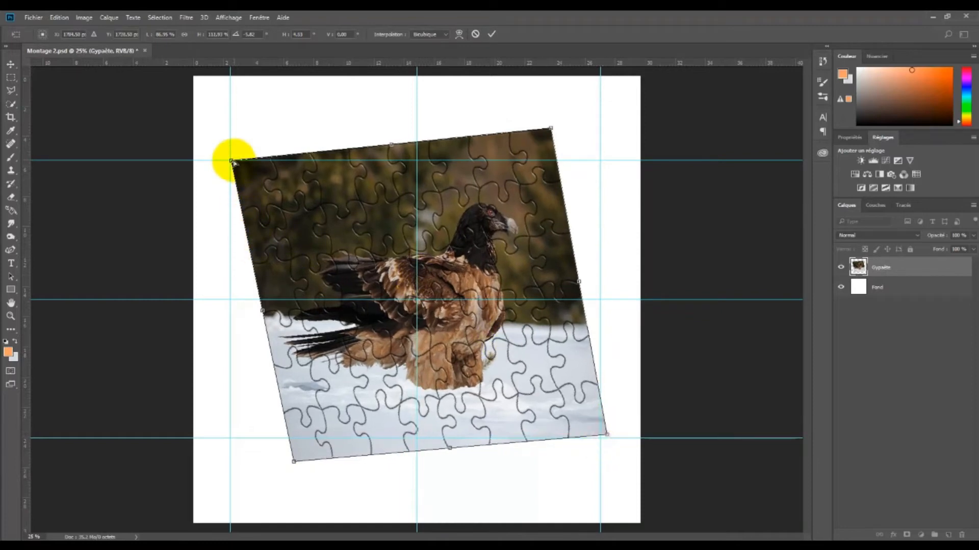
# - Refine the distortion by shifting the upper-left corner inward, raising both right-hand corners, and moving the lower-left corner inward and down
pyautogui.moveTo(232, 161); pyautogui.dragTo(258, 162)
pyautogui.moveTo(551, 127)
pyautogui.mouseDown()
pyautogui.moveTo(543, 106)
pyautogui.moveTo(555, 108)
pyautogui.mouseUp()
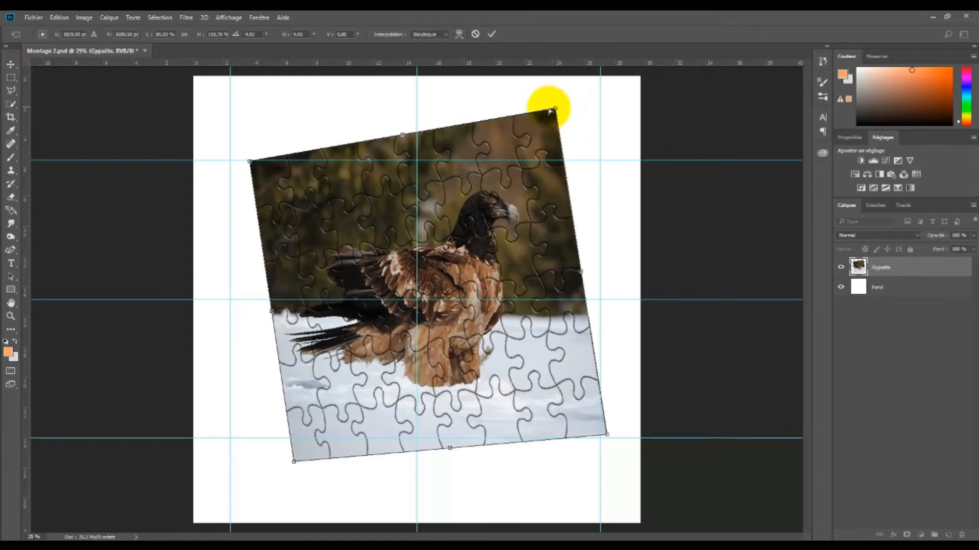
pyautogui.moveTo(249, 163)
pyautogui.mouseDown()
pyautogui.moveTo(230, 161)
pyautogui.moveTo(246, 165)
pyautogui.moveTo(243, 157)
pyautogui.mouseUp()
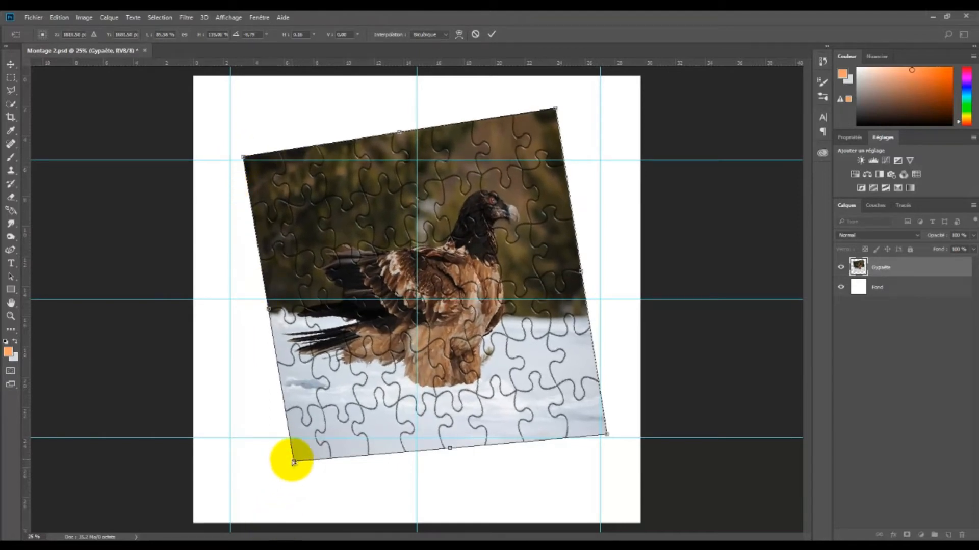
pyautogui.moveTo(293, 465); pyautogui.dragTo(312, 469)
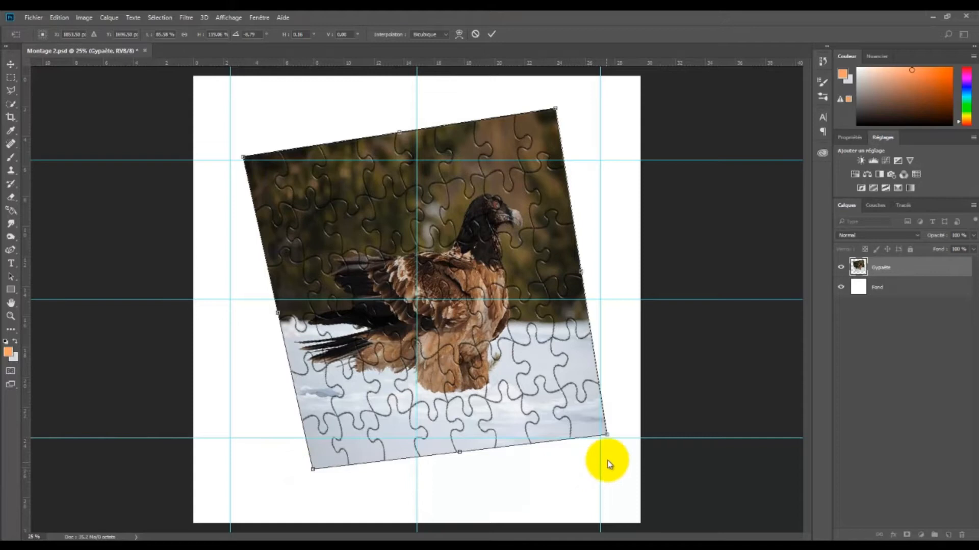
pyautogui.moveTo(608, 436); pyautogui.dragTo(617, 411)
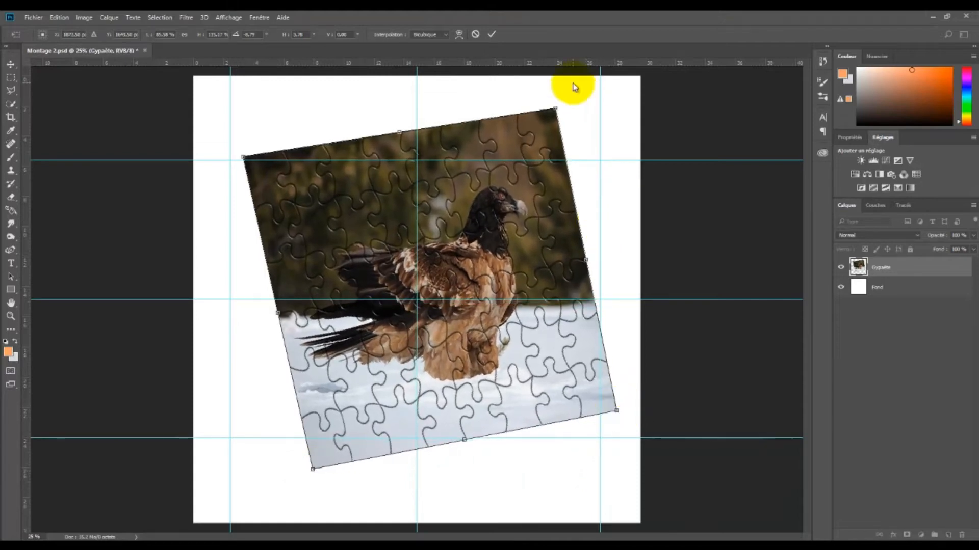
pyautogui.moveTo(556, 109); pyautogui.dragTo(556, 101)
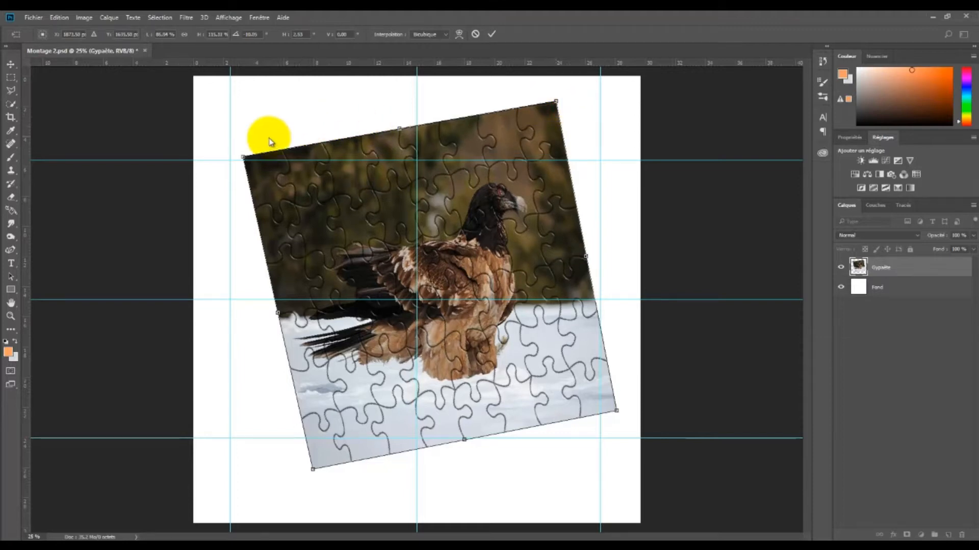
# - Align the distorted picture's upper-left corner with the guide intersection, pull its lower-right corner to the opposite intersection, and lower the lower-left and upper-right corners
pyautogui.moveTo(242, 159); pyautogui.dragTo(249, 151)
pyautogui.moveTo(479, 238); pyautogui.dragTo(463, 249)
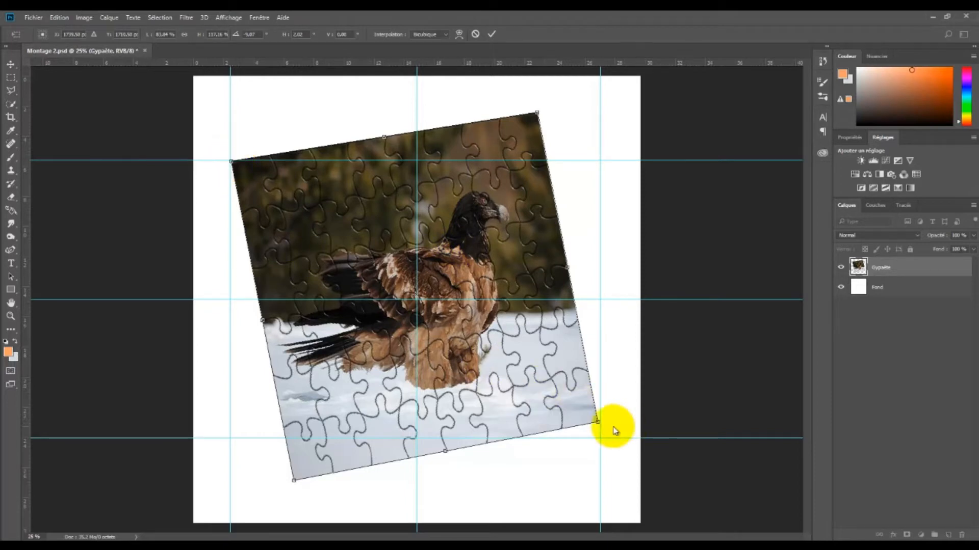
pyautogui.moveTo(595, 422); pyautogui.dragTo(600, 438)
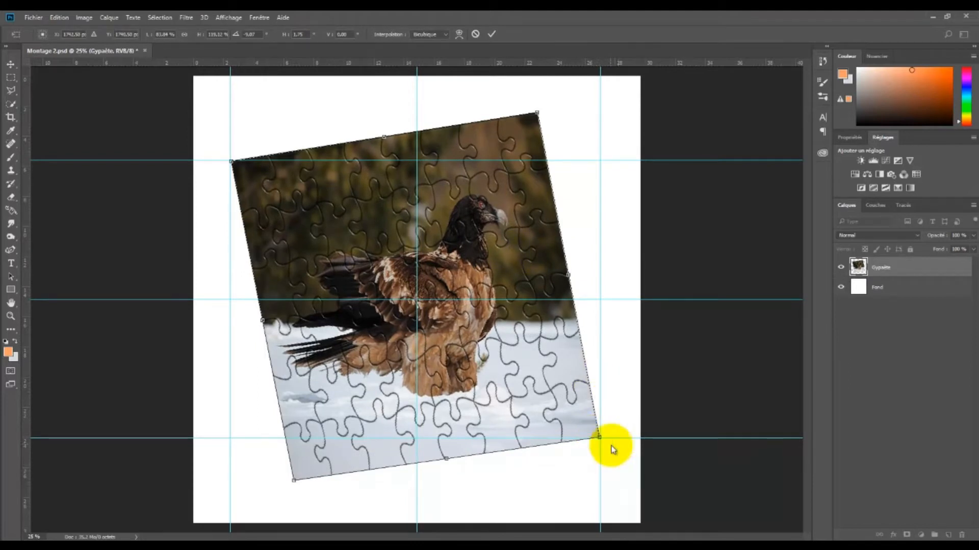
pyautogui.moveTo(294, 480)
pyautogui.mouseDown()
pyautogui.moveTo(282, 491)
pyautogui.moveTo(291, 487)
pyautogui.moveTo(290, 497)
pyautogui.mouseUp()
pyautogui.moveTo(538, 116); pyautogui.dragTo(537, 121)
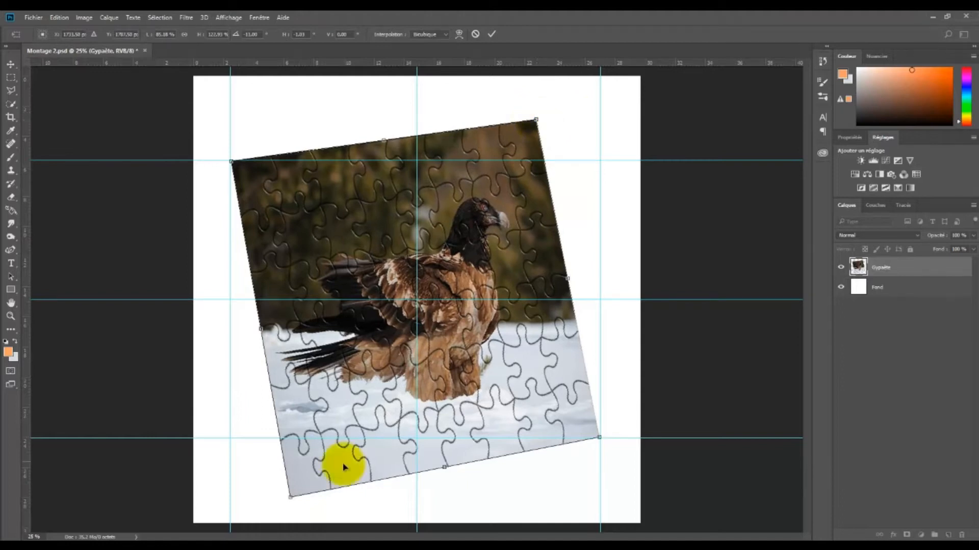
pyautogui.moveTo(292, 499); pyautogui.dragTo(292, 495)
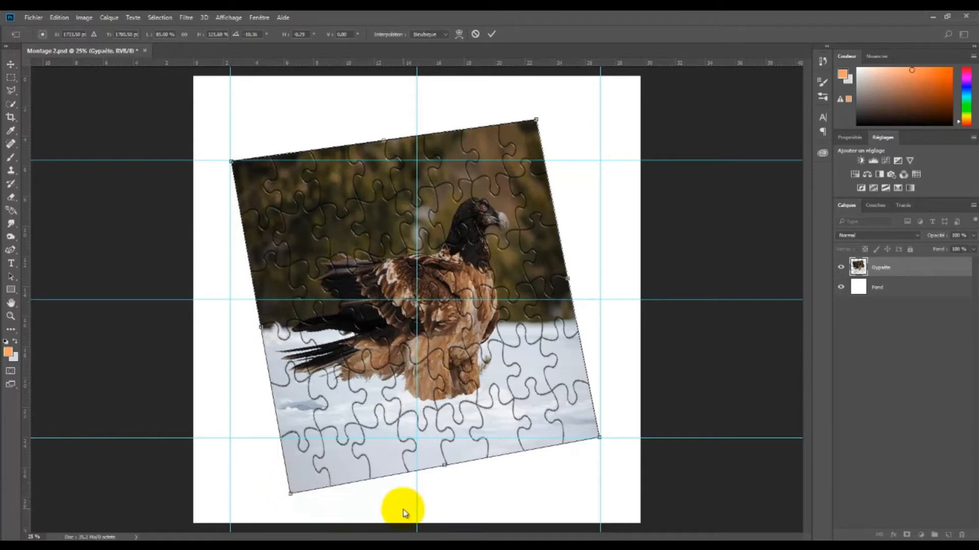
# - Move the distorted picture up and right, raise its lower-right corner, and nudge both left-hand corners slightly inward
pyautogui.moveTo(450, 269); pyautogui.dragTo(462, 244)
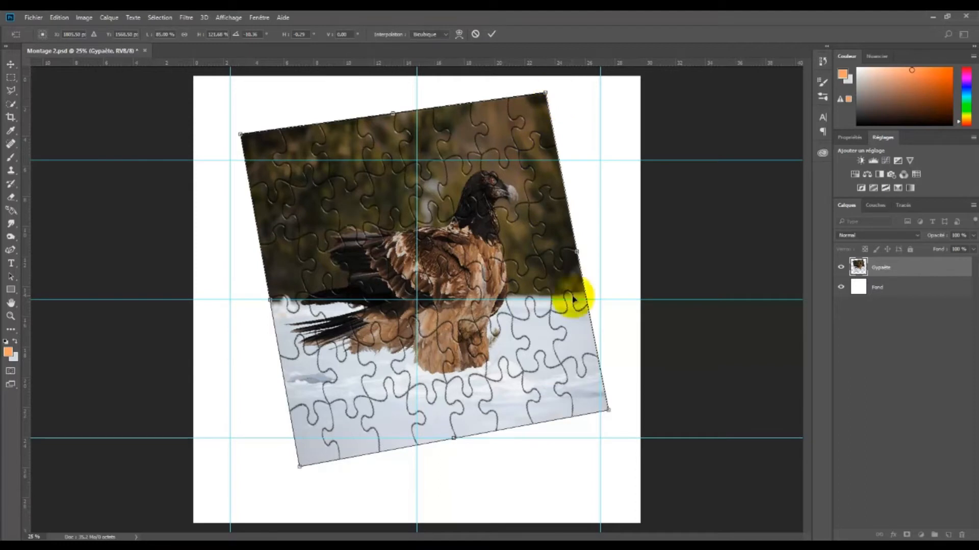
pyautogui.moveTo(609, 411); pyautogui.dragTo(604, 403)
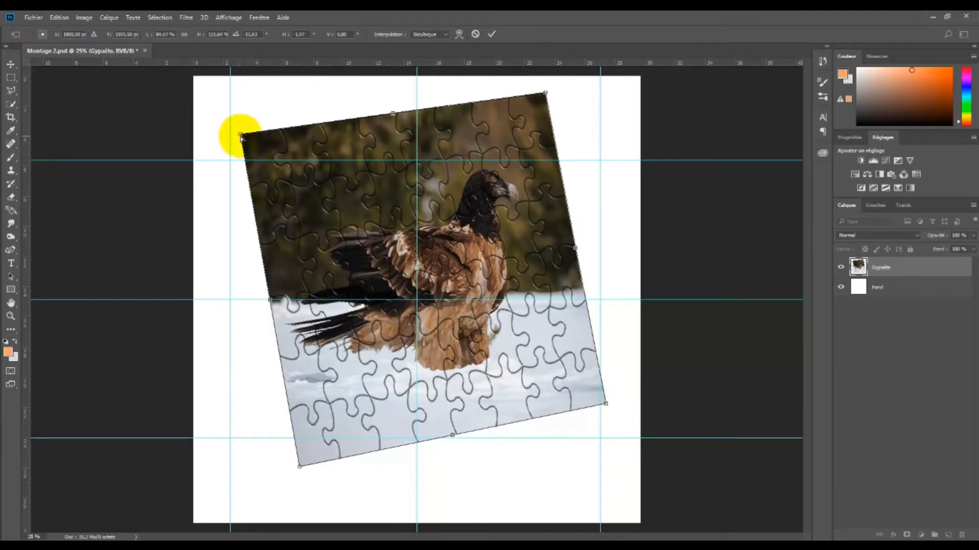
pyautogui.moveTo(241, 137)
pyautogui.mouseDown()
pyautogui.moveTo(256, 136)
pyautogui.moveTo(243, 135)
pyautogui.mouseUp()
pyautogui.moveTo(300, 468); pyautogui.dragTo(302, 465)
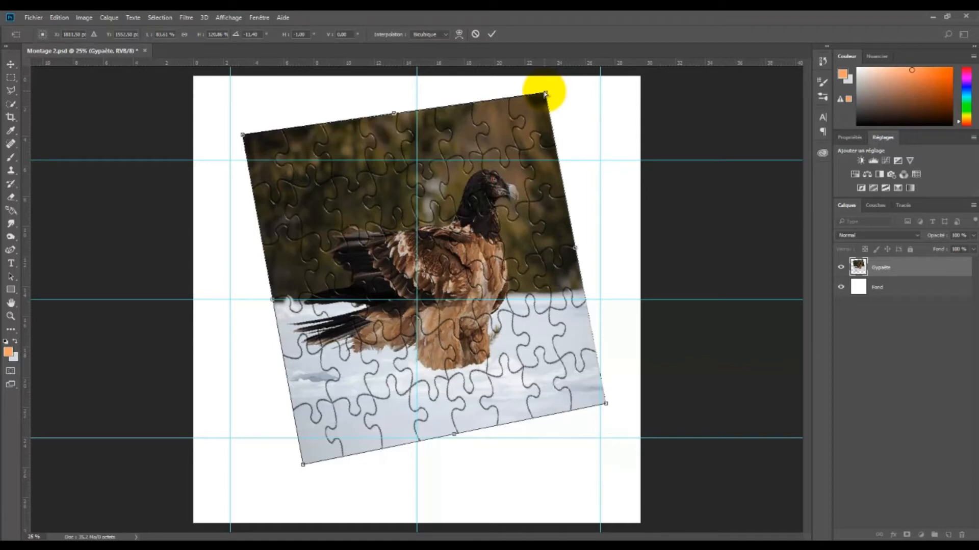
# - Realign the picture with the guides, stretch its lower-right corner to their intersection, recentre the picture on the page, and apply the transformation
pyautogui.moveTo(528, 230); pyautogui.dragTo(515, 258)
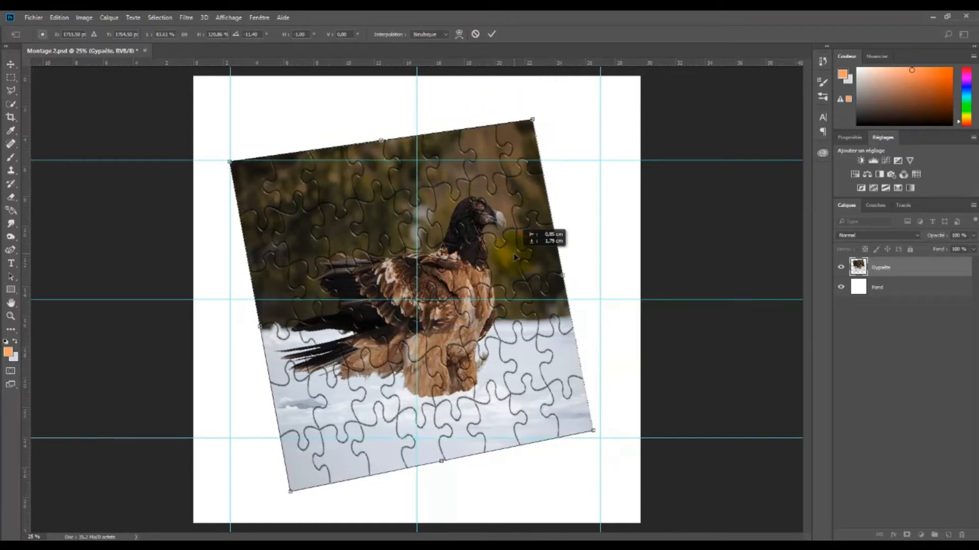
pyautogui.moveTo(594, 431); pyautogui.dragTo(599, 437)
pyautogui.moveTo(467, 229); pyautogui.dragTo(495, 215)
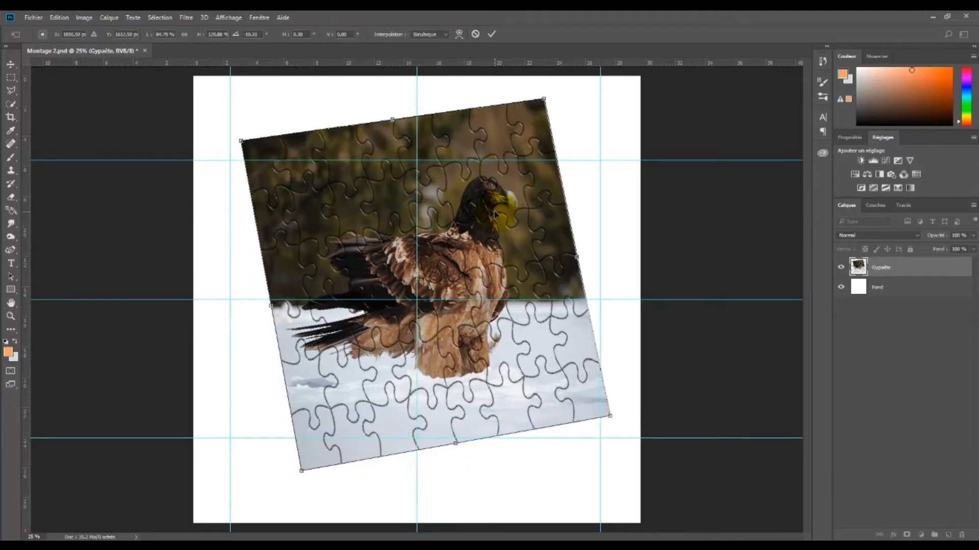
pyautogui.moveTo(564, 112); pyautogui.dragTo(564, 111)
pyautogui.click(492, 34)
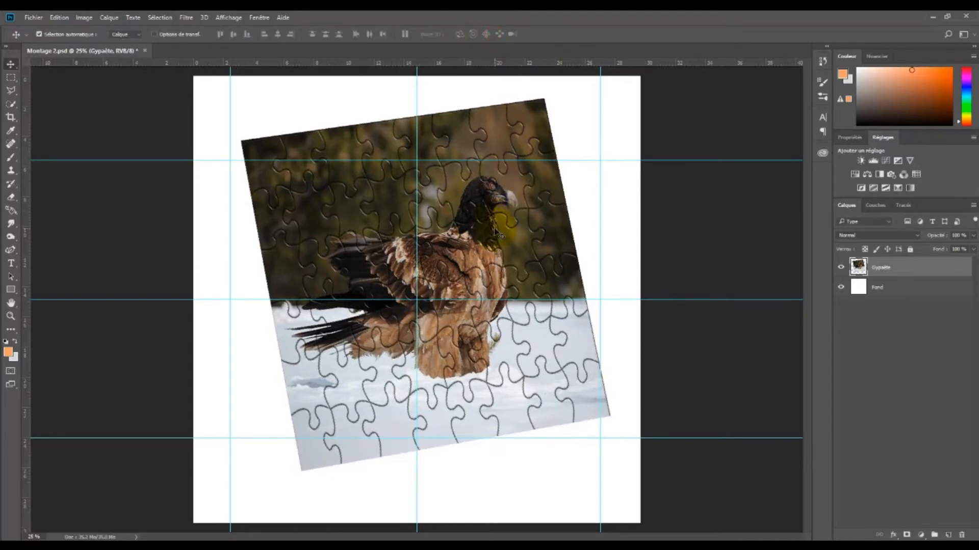
# - Free-transform the Gypaète layer, rotating it slightly anticlockwise, scaling it proportionally to about 93 %, and repositioning it against the guides
pyautogui.hotkey('ctrl', 't')
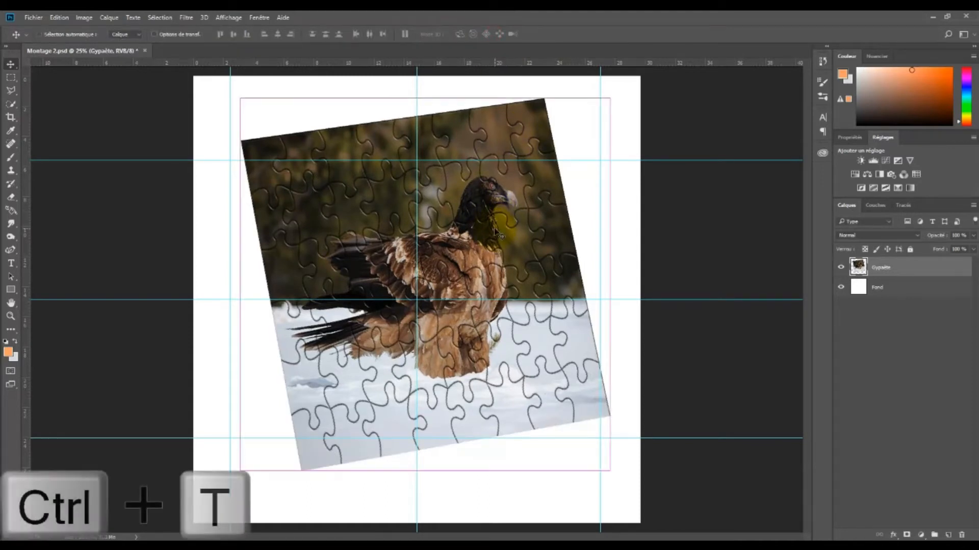
pyautogui.moveTo(622, 93)
pyautogui.mouseDown()
pyautogui.moveTo(604, 82)
pyautogui.moveTo(610, 89)
pyautogui.mouseUp()
pyautogui.moveTo(476, 199); pyautogui.dragTo(461, 203)
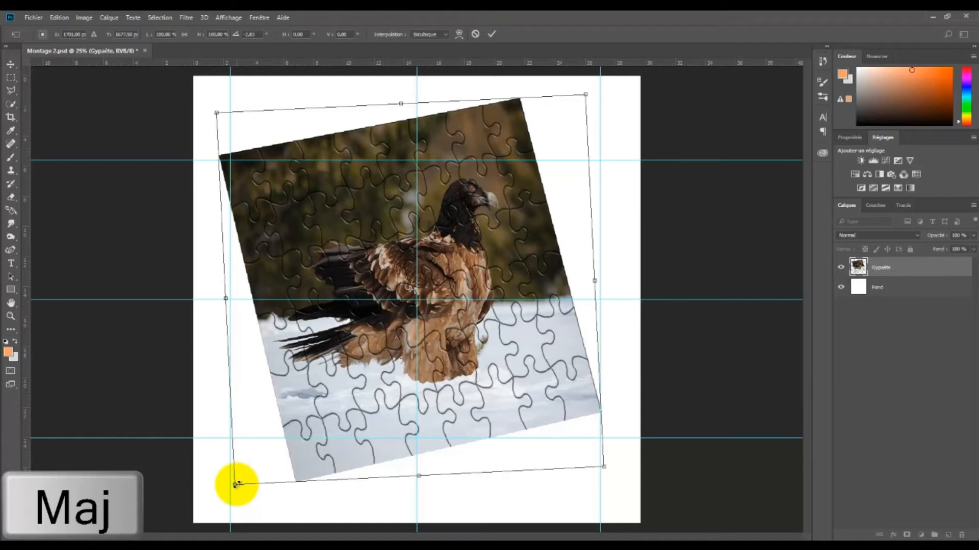
pyautogui.moveTo(236, 484); pyautogui.dragTo(258, 458)
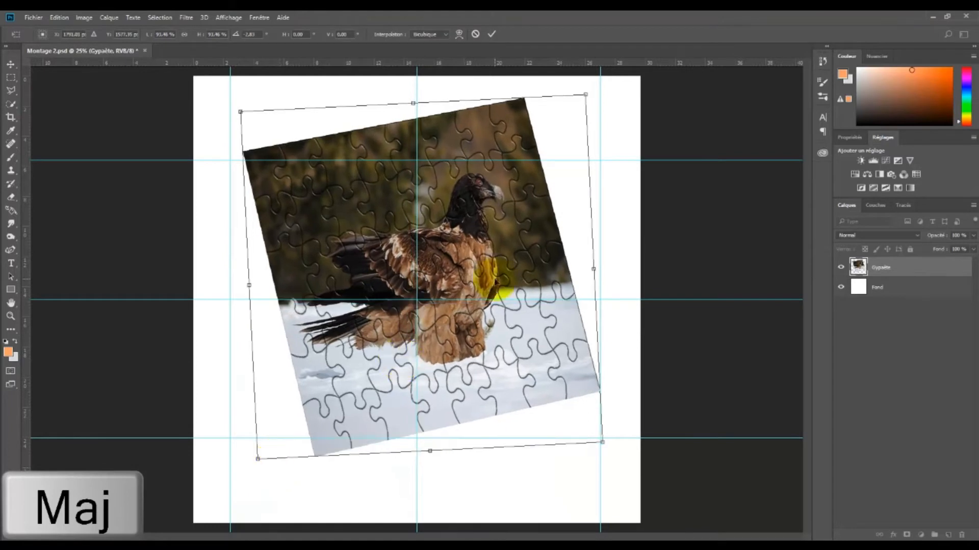
pyautogui.moveTo(510, 258); pyautogui.dragTo(494, 266)
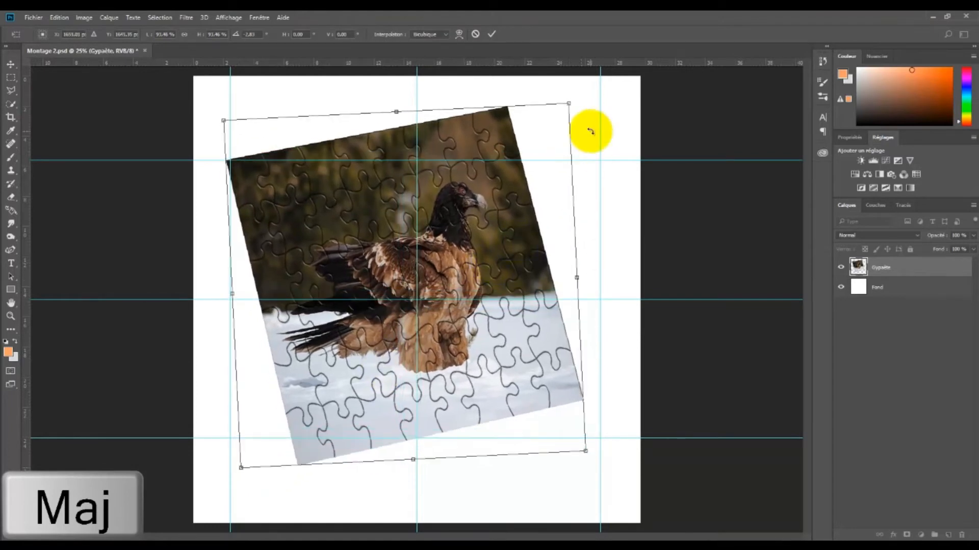
# - Enlarge the picture to about 97 %, rotate it to about 3.8° anticlockwise, and apply the transformation
pyautogui.moveTo(570, 103); pyautogui.dragTo(579, 90)
pyautogui.moveTo(240, 466); pyautogui.dragTo(238, 471)
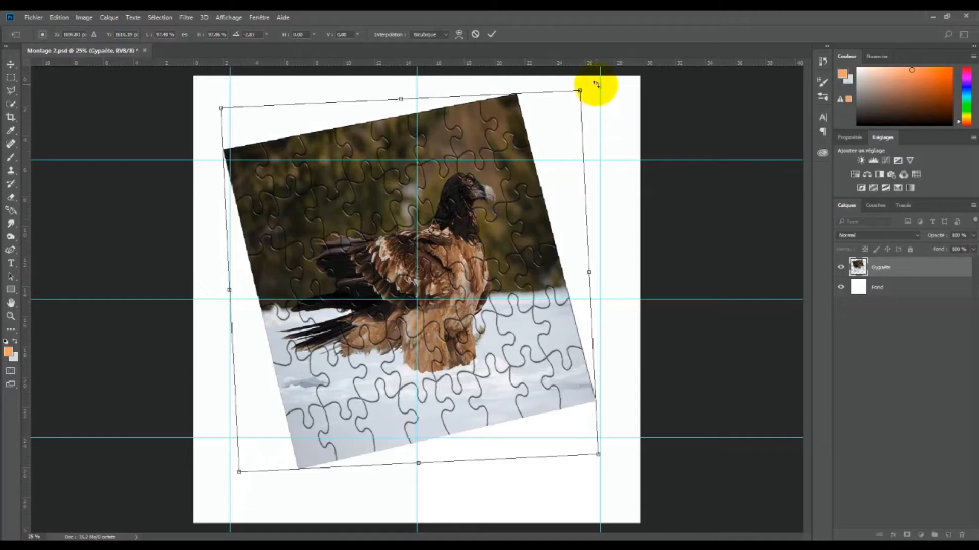
pyautogui.moveTo(595, 83); pyautogui.dragTo(591, 81)
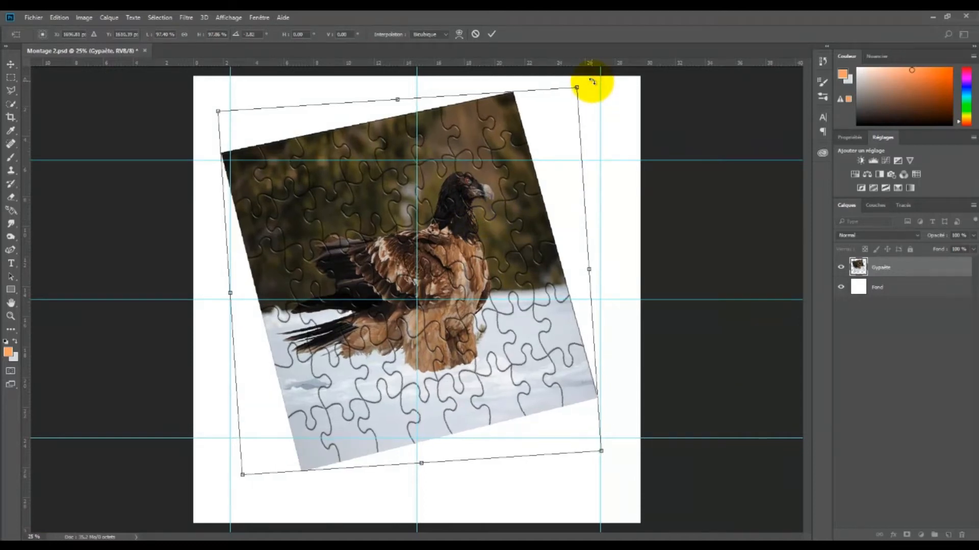
pyautogui.click(490, 34)
# - Distort the Gypaète layer with Torsion, shifting both upper corners left, the upper-left one down, and both lower corners right, and apply it
pyautogui.rightClick(455, 245)
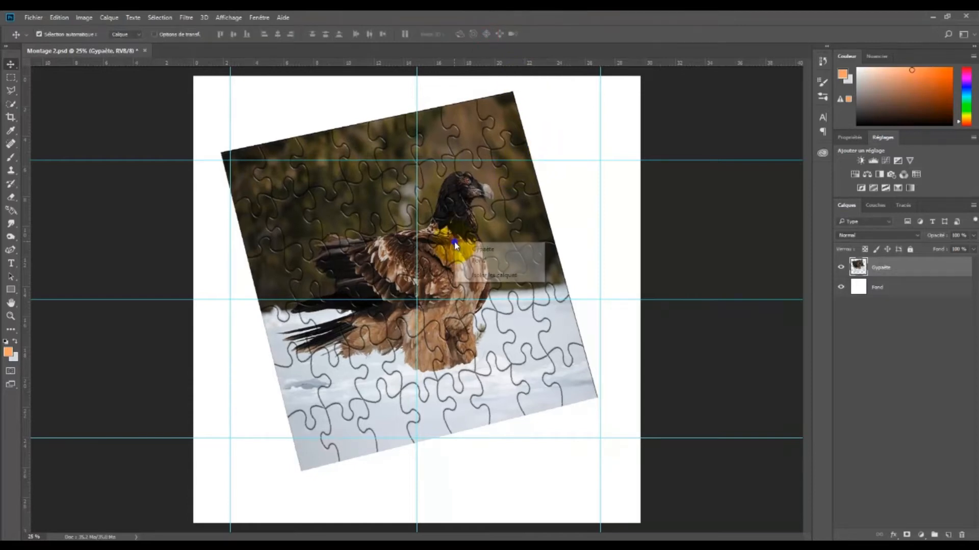
pyautogui.click(613, 166)
pyautogui.hotkey('ctrl', 't')
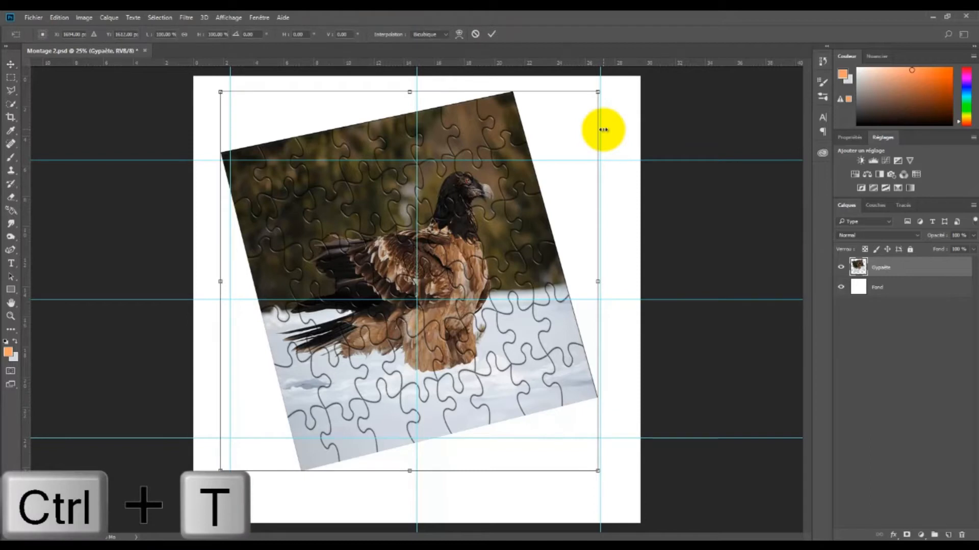
pyautogui.rightClick(479, 252)
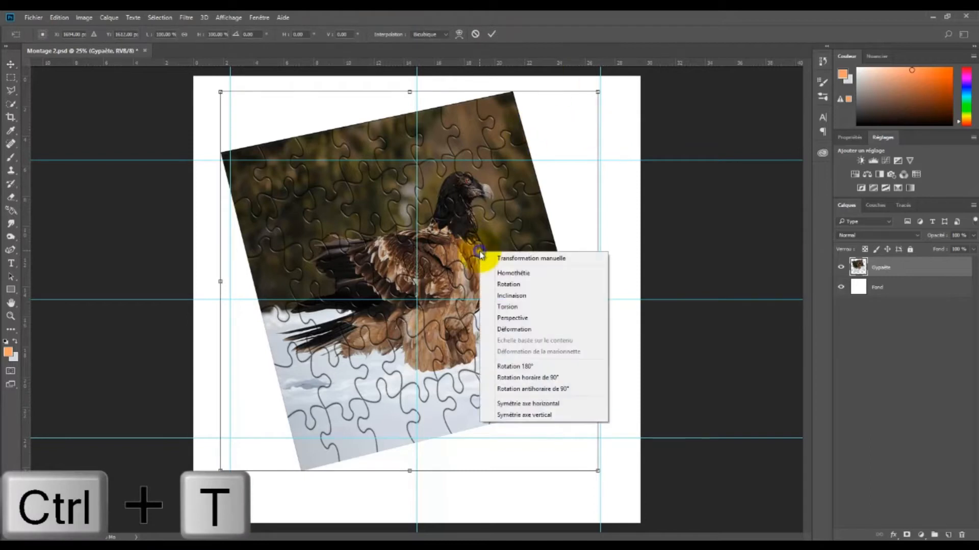
pyautogui.click(516, 309)
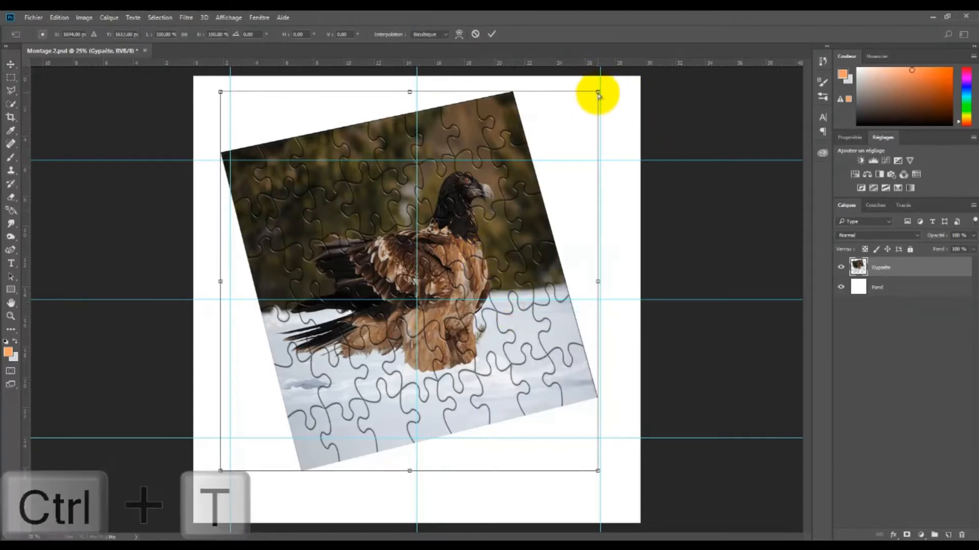
pyautogui.moveTo(598, 93); pyautogui.dragTo(594, 87)
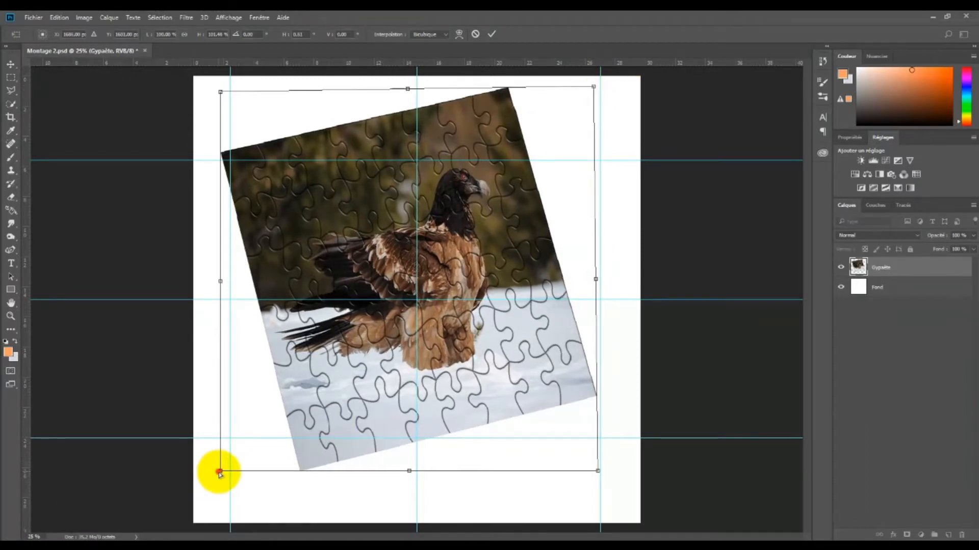
pyautogui.moveTo(219, 470); pyautogui.dragTo(231, 475)
pyautogui.moveTo(596, 471); pyautogui.dragTo(603, 468)
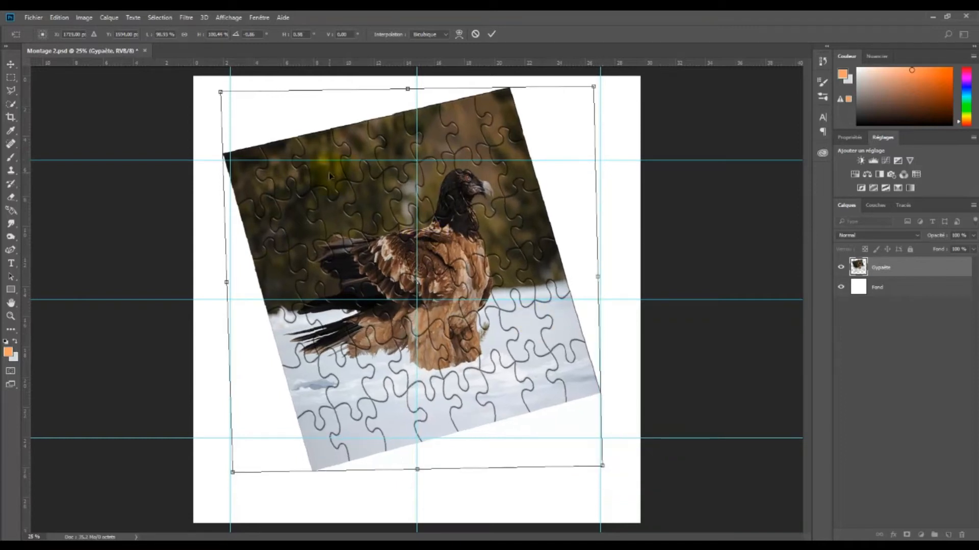
pyautogui.moveTo(221, 94); pyautogui.dragTo(217, 98)
pyautogui.moveTo(596, 88); pyautogui.dragTo(590, 94)
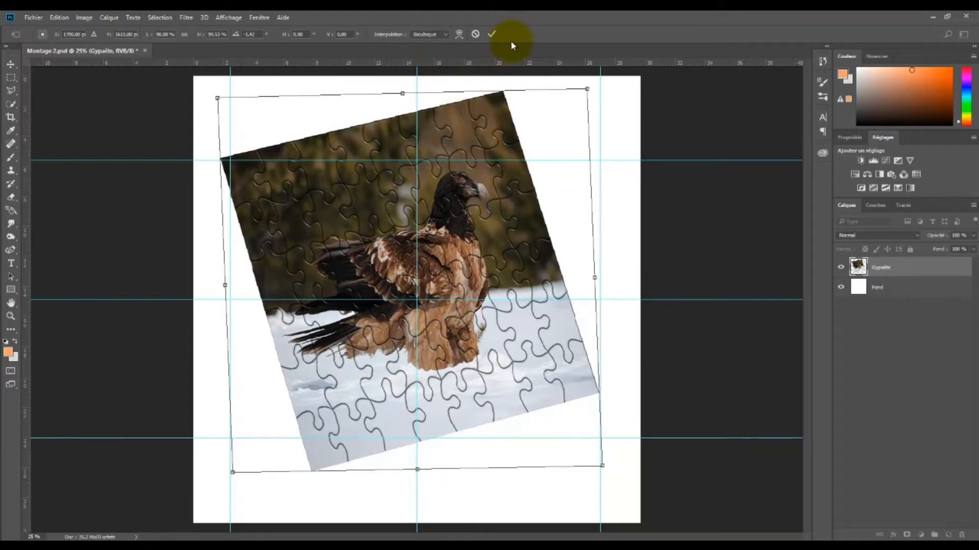
pyautogui.click(491, 33)
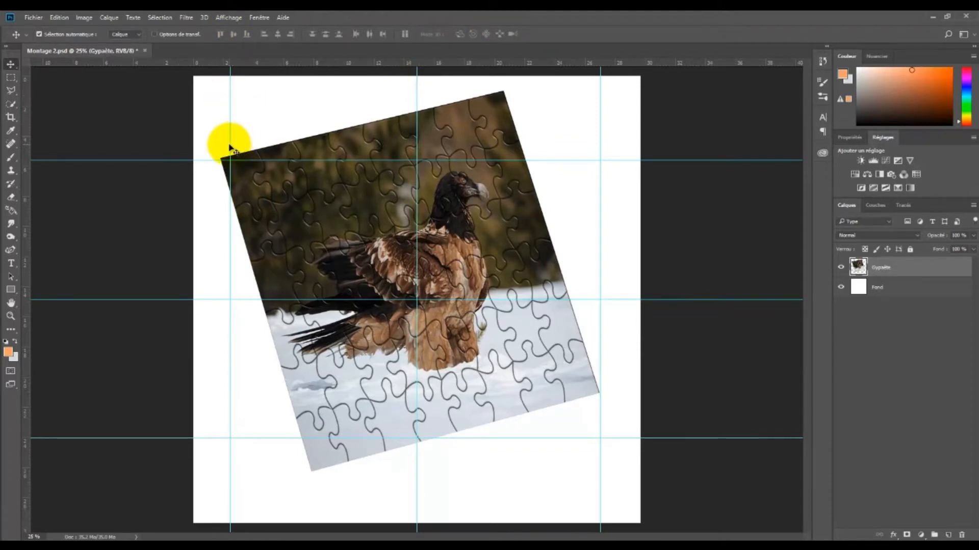
# - Remove the guide along the picture's left edge and clear all remaining guides from the document
pyautogui.moveTo(231, 145); pyautogui.dragTo(15, 125)
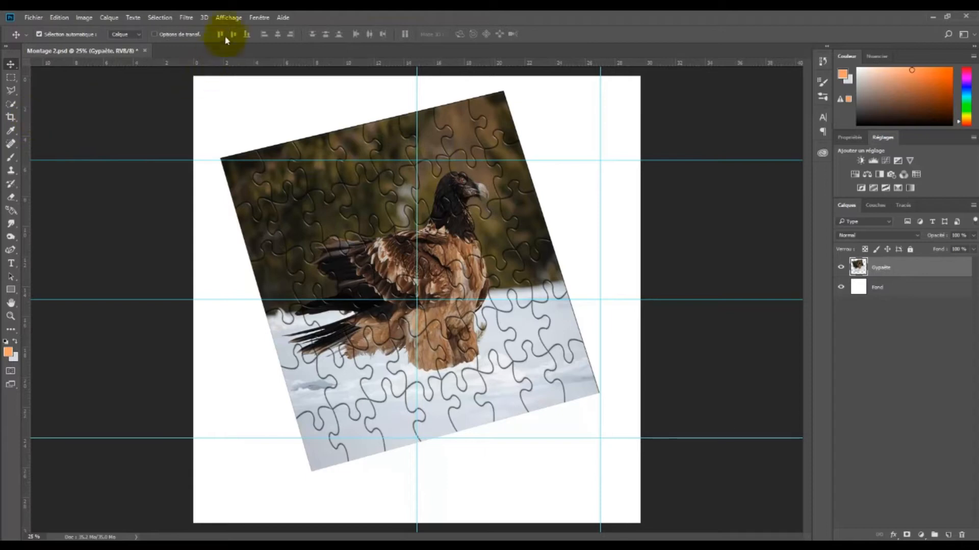
pyautogui.click(230, 19)
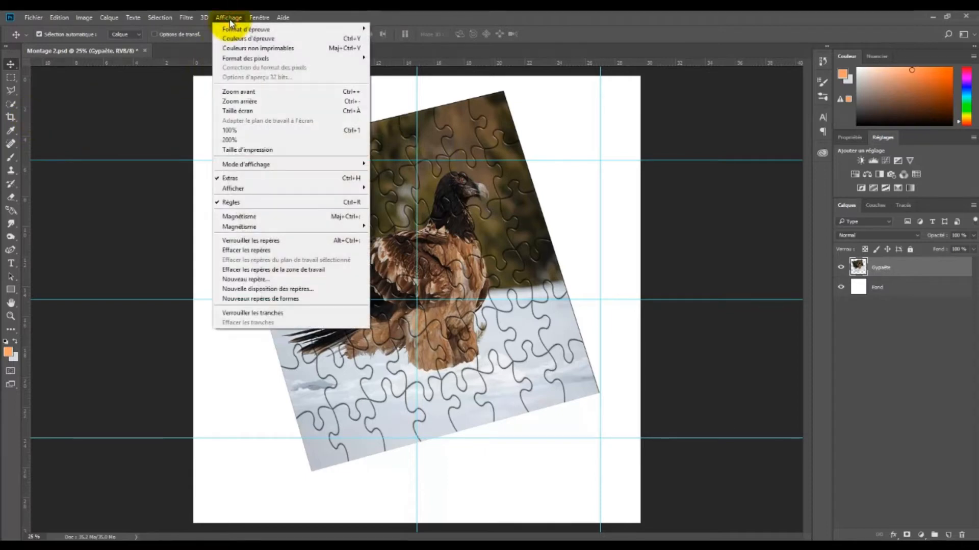
pyautogui.click(269, 271)
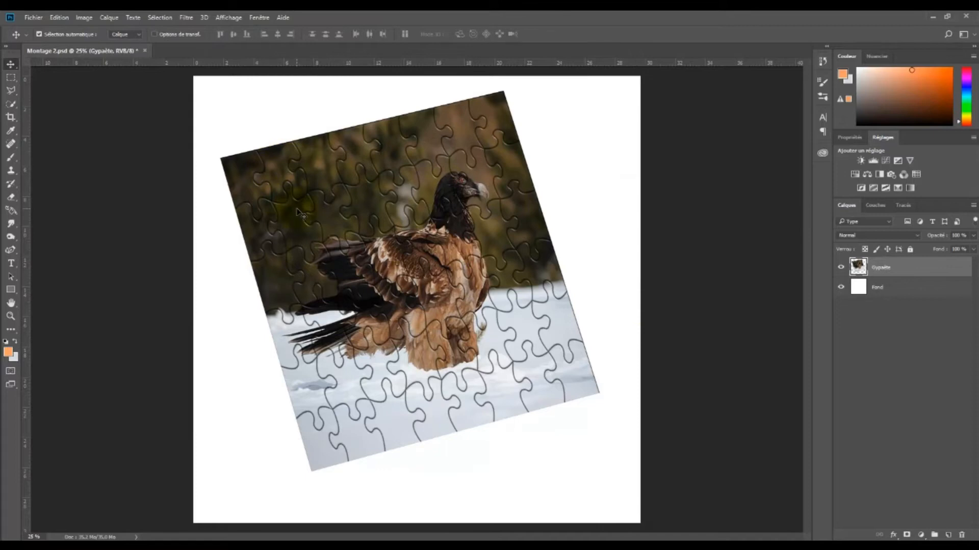
# - Move the puzzle picture slightly right, save the document, and swap the foreground and background colours
pyautogui.moveTo(383, 235)
pyautogui.mouseDown()
pyautogui.moveTo(397, 231)
pyautogui.moveTo(396, 249)
pyautogui.moveTo(396, 236)
pyautogui.mouseUp()
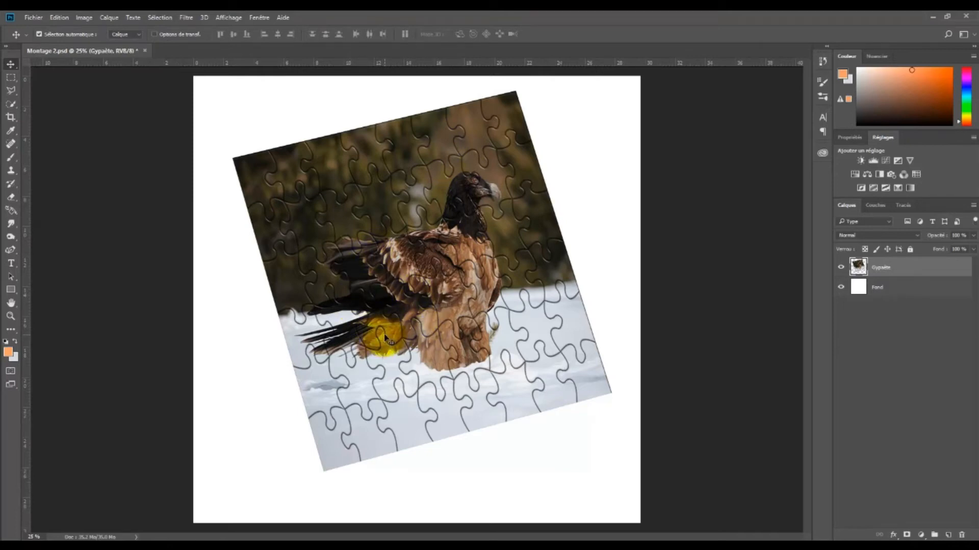
pyautogui.hotkey('ctrl', 's')
pyautogui.press('x')
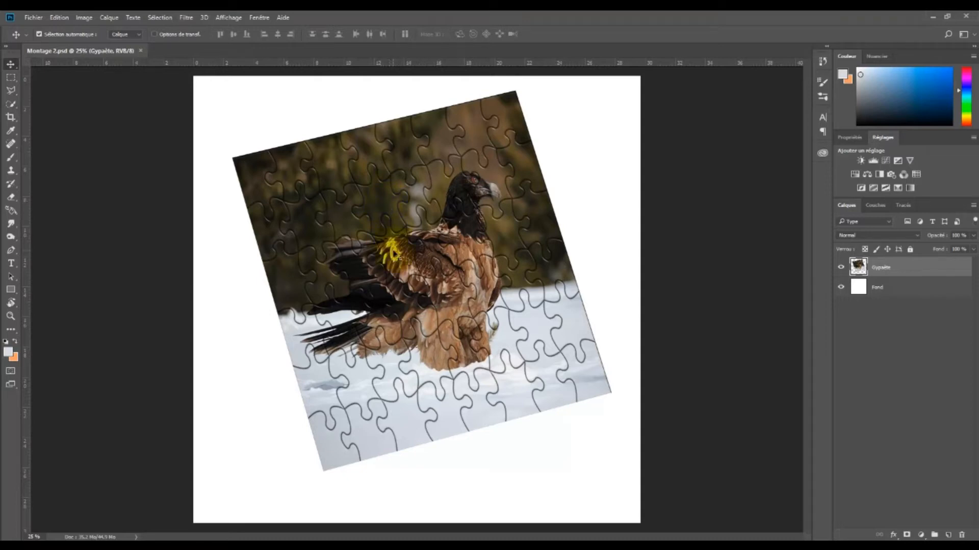
pyautogui.scroll(3, 385, 217)
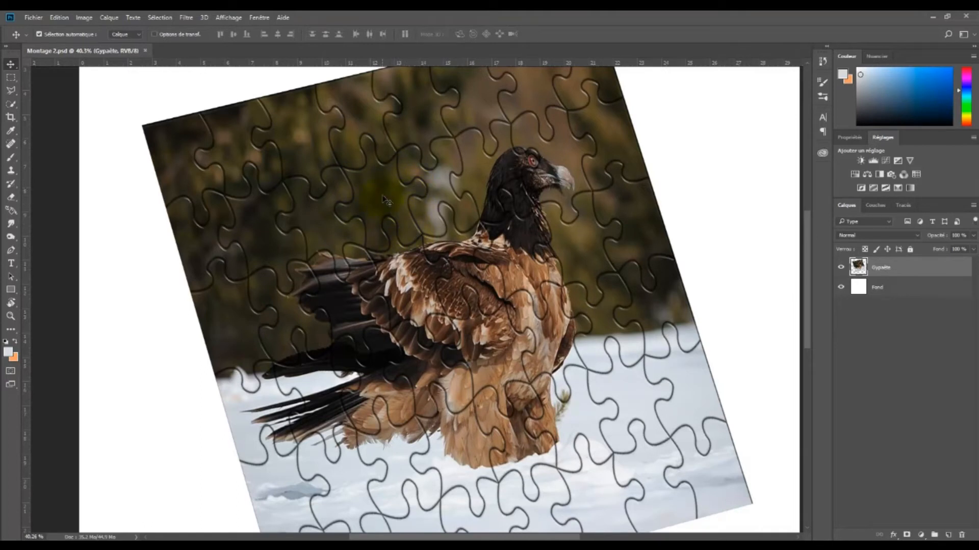
pyautogui.moveTo(382, 199); pyautogui.dragTo(387, 130)
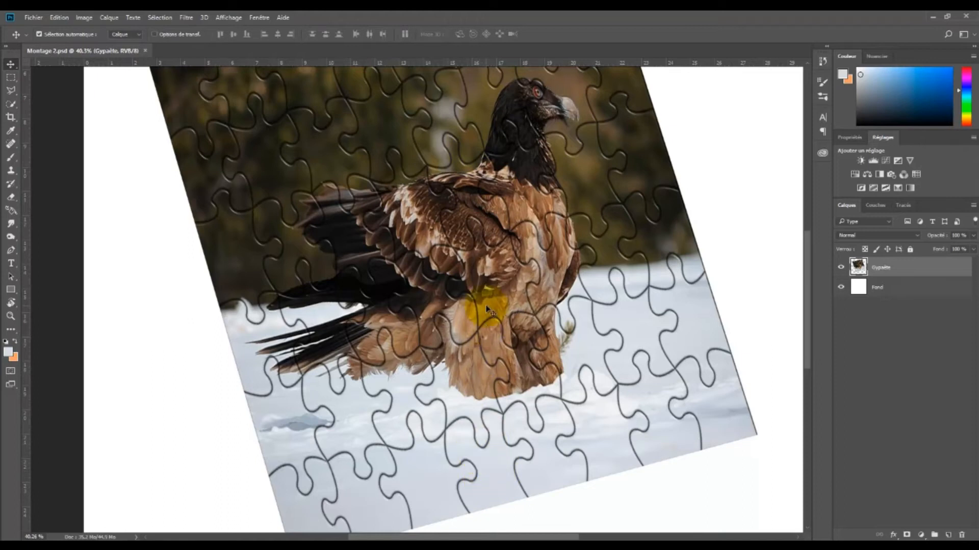
pyautogui.scroll(-1, 485, 307)
pyautogui.scroll(-3, 487, 309)
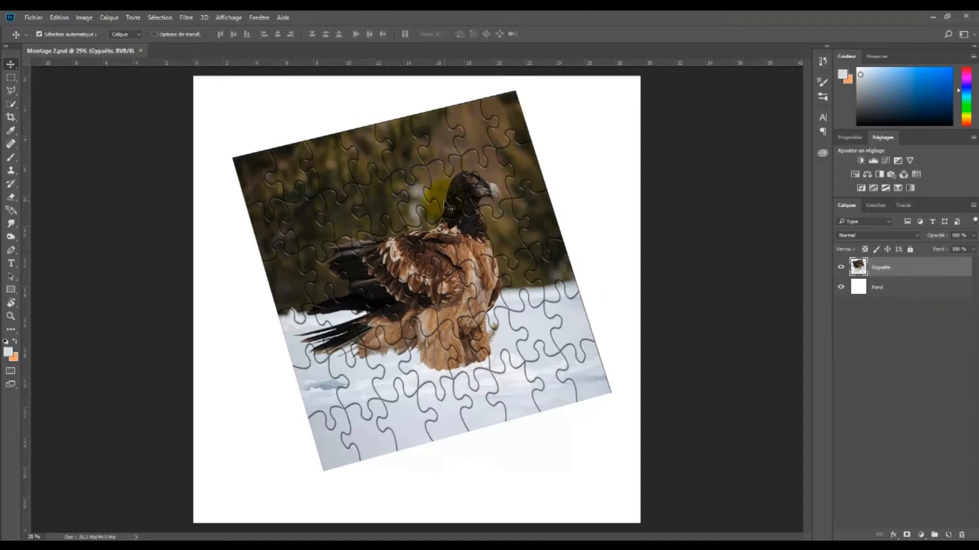
# - Free-transform the Gypaète layer to reduce its height to about 91 % from the upper and lower edges, and apply it
pyautogui.hotkey('ctrl', 't')
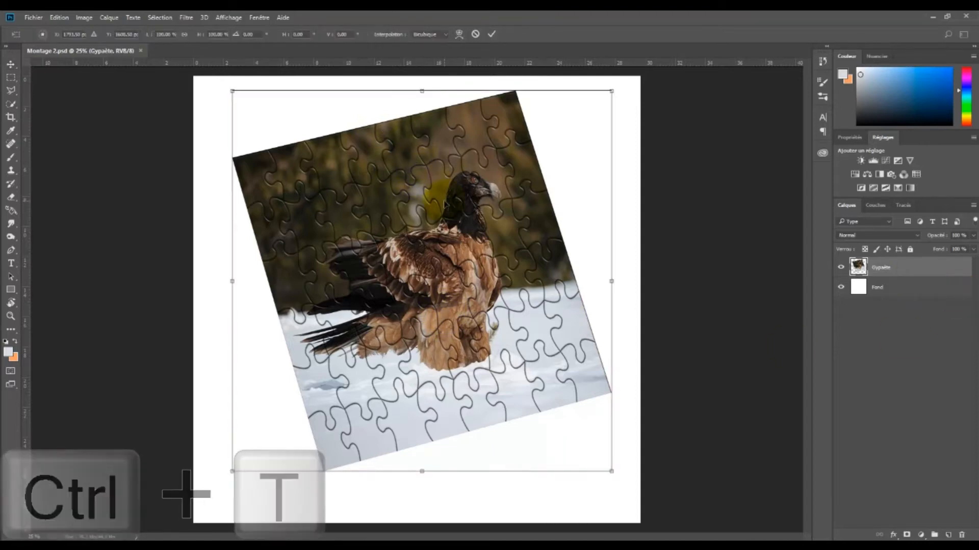
pyautogui.moveTo(422, 90); pyautogui.dragTo(423, 105)
pyautogui.moveTo(422, 470); pyautogui.dragTo(422, 451)
pyautogui.moveTo(422, 104); pyautogui.dragTo(422, 104)
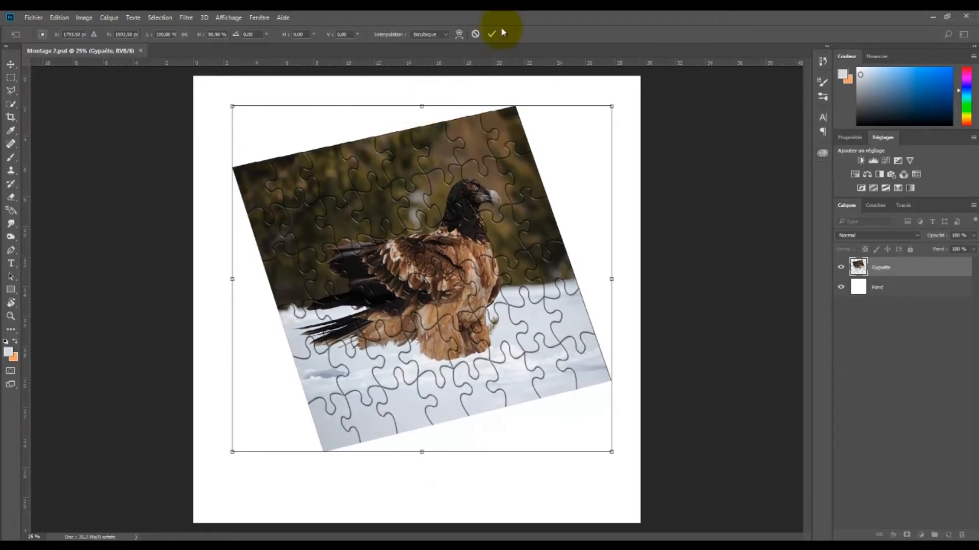
pyautogui.click(491, 36)
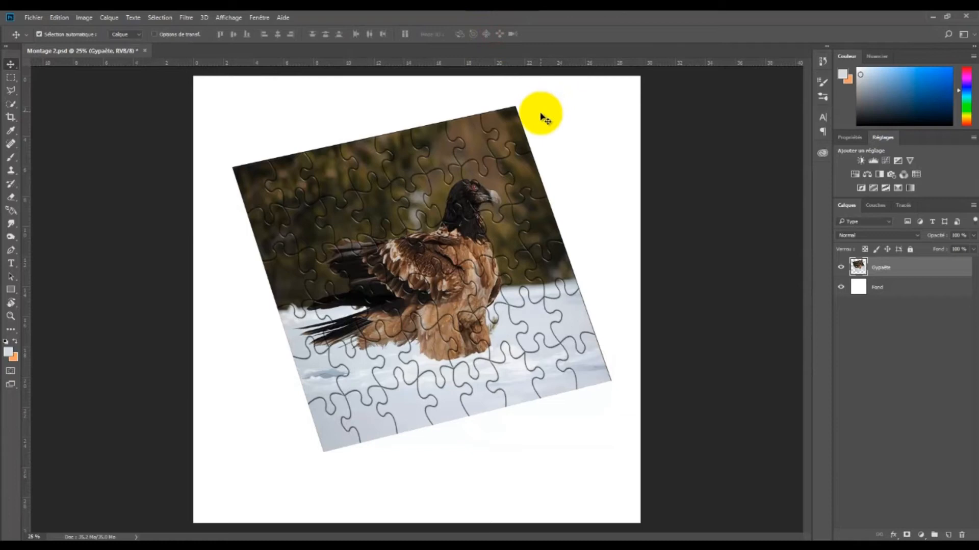
# - Enter Quick Mask mode on the Gypaète layer with black as the foreground colour and activate the Brush tool
pyautogui.scroll(3, 405, 272)
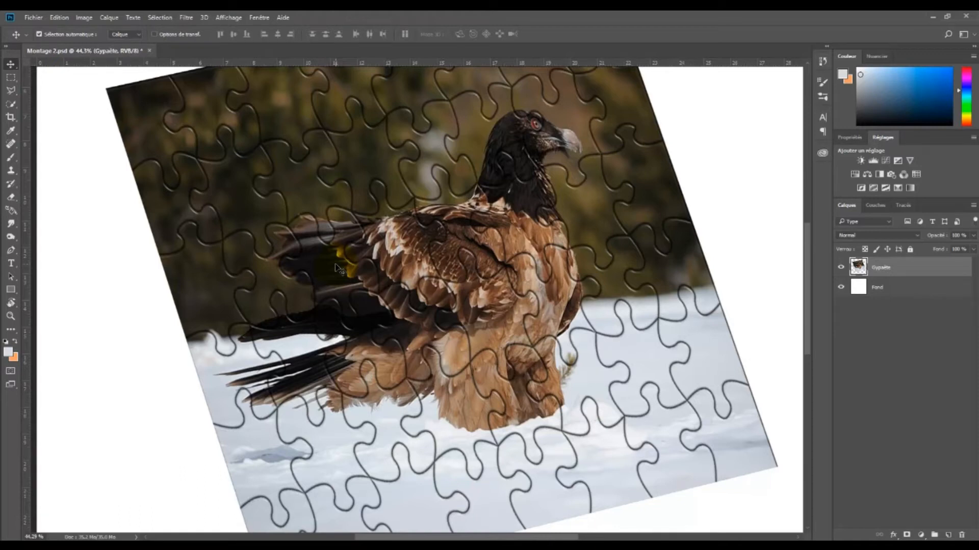
pyautogui.press('q')
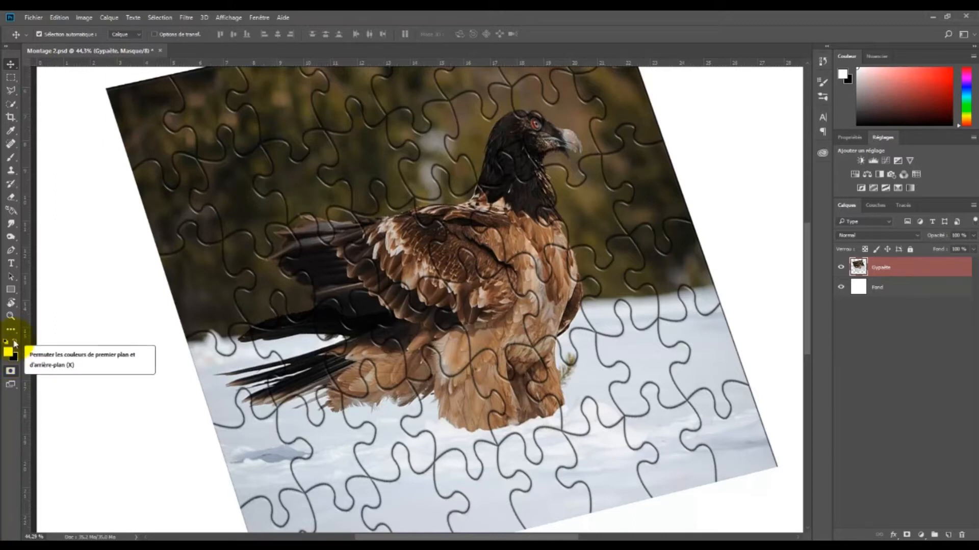
pyautogui.press('x')
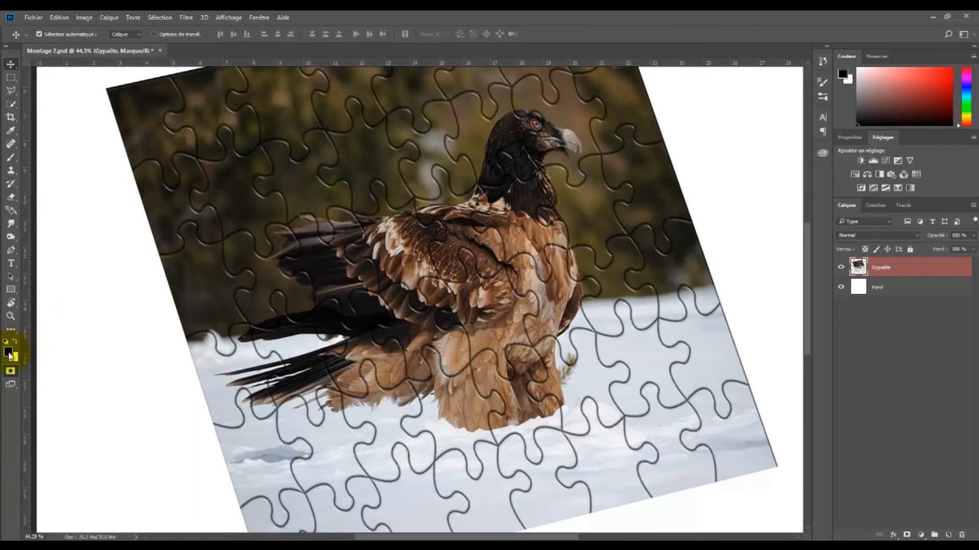
pyautogui.scroll(6, 345, 280)
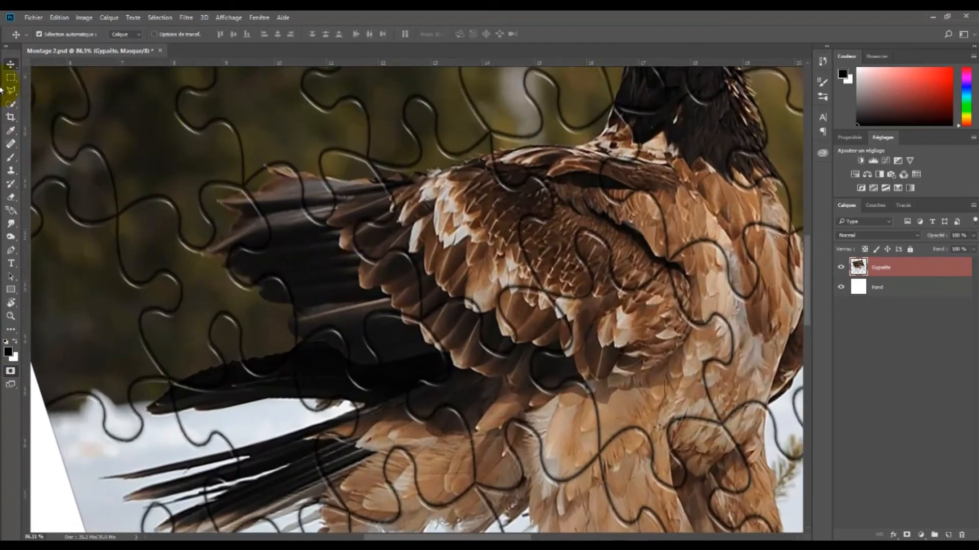
pyautogui.press('b')
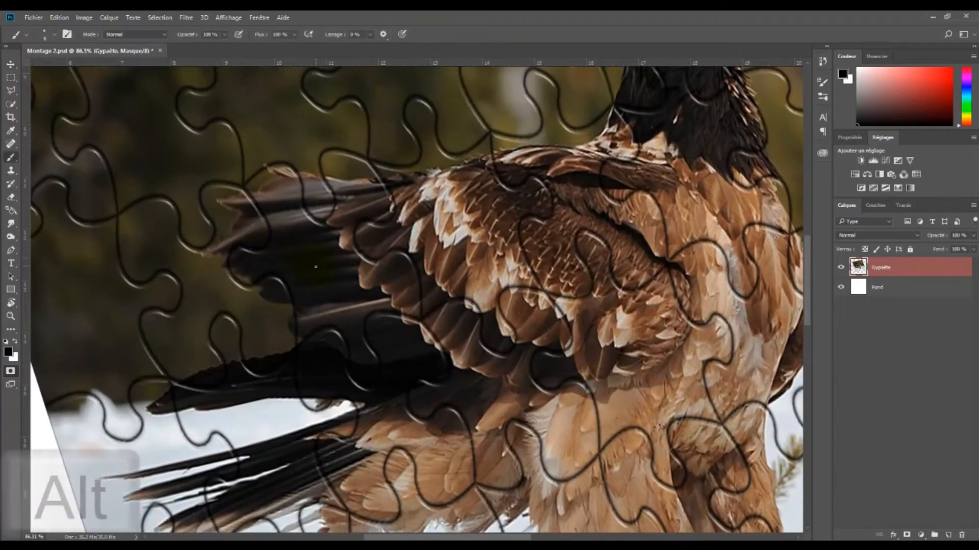
# - Enlarge the brush and paint the mask over the body and two upper knobs of the puzzle piece covering the wing-tip feathers
pyautogui.moveTo(314, 267)
pyautogui.mouseDown()
pyautogui.moveTo(356, 266)
pyautogui.moveTo(308, 255)
pyautogui.moveTo(336, 293)
pyautogui.moveTo(325, 258)
pyautogui.moveTo(305, 246)
pyautogui.moveTo(297, 254)
pyautogui.moveTo(324, 278)
pyautogui.moveTo(312, 265)
pyautogui.moveTo(324, 282)
pyautogui.moveTo(305, 288)
pyautogui.moveTo(308, 317)
pyautogui.moveTo(363, 271)
pyautogui.moveTo(396, 266)
pyautogui.moveTo(405, 280)
pyautogui.moveTo(328, 310)
pyautogui.moveTo(400, 261)
pyautogui.moveTo(404, 296)
pyautogui.moveTo(367, 286)
pyautogui.mouseUp()
pyautogui.press('alt')
pyautogui.moveTo(288, 180)
pyautogui.mouseDown()
pyautogui.moveTo(262, 184)
pyautogui.moveTo(290, 216)
pyautogui.moveTo(263, 182)
pyautogui.moveTo(281, 231)
pyautogui.moveTo(263, 191)
pyautogui.moveTo(286, 217)
pyautogui.moveTo(263, 184)
pyautogui.moveTo(298, 224)
pyautogui.moveTo(286, 186)
pyautogui.mouseUp()
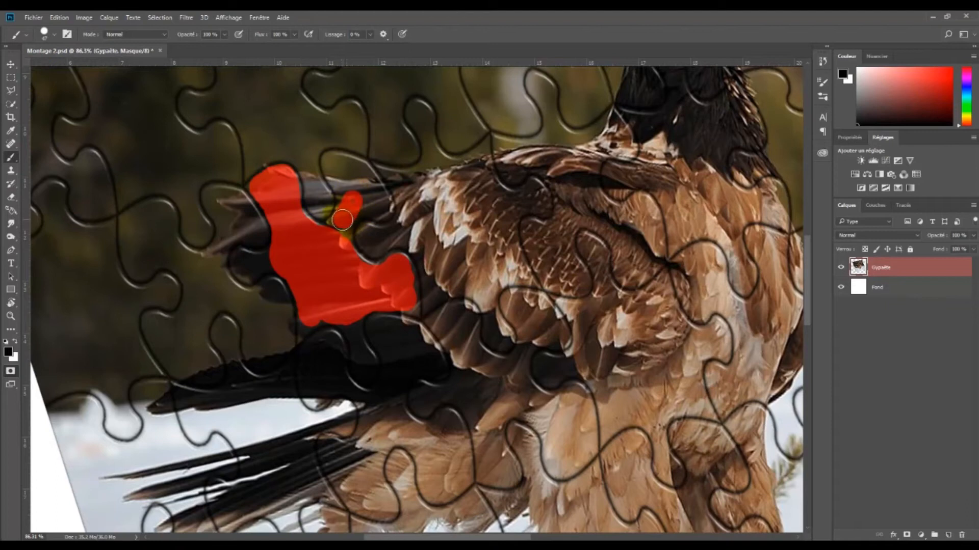
pyautogui.moveTo(327, 232)
pyautogui.mouseDown()
pyautogui.moveTo(352, 192)
pyautogui.moveTo(339, 162)
pyautogui.moveTo(359, 171)
pyautogui.moveTo(381, 210)
pyautogui.moveTo(355, 213)
pyautogui.moveTo(359, 193)
pyautogui.moveTo(352, 203)
pyautogui.moveTo(328, 169)
pyautogui.moveTo(346, 193)
pyautogui.moveTo(346, 298)
pyautogui.moveTo(295, 241)
pyautogui.moveTo(275, 258)
pyautogui.mouseUp()
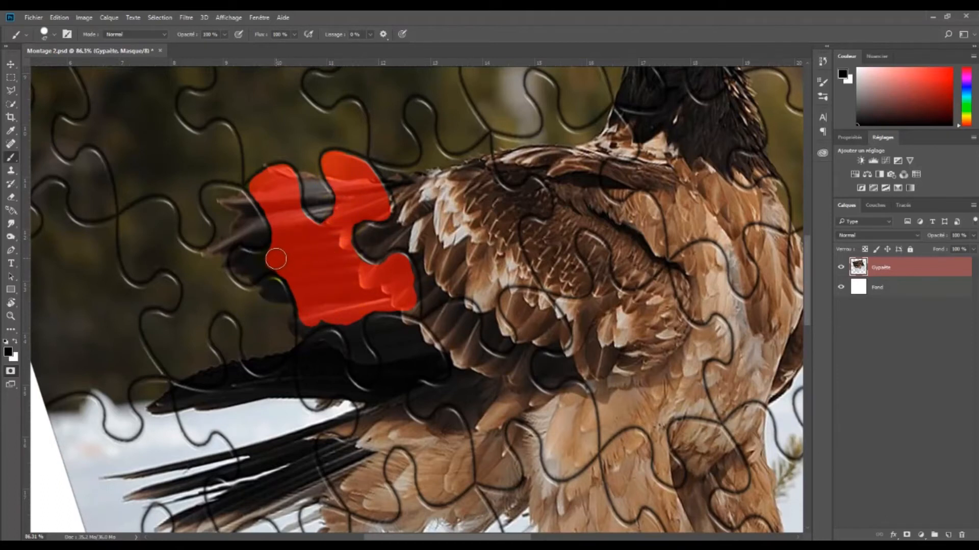
# - Reduce the brush to 29 px and mask the piece's left knob, the start of its bottom knob and its right edge
pyautogui.keyDown('alt'); pyautogui.rightClick(286, 262); pyautogui.keyUp('alt')
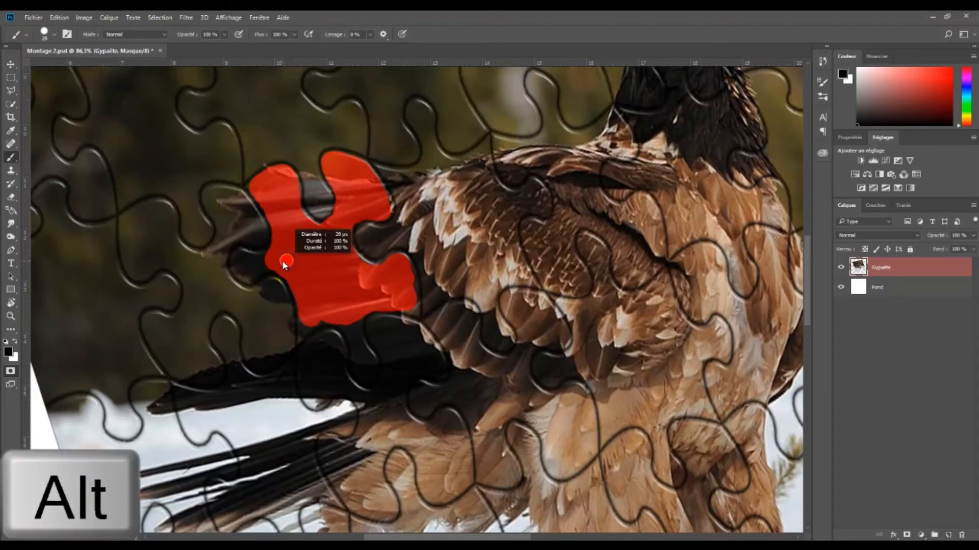
pyautogui.moveTo(244, 261)
pyautogui.mouseDown()
pyautogui.moveTo(240, 253)
pyautogui.moveTo(248, 275)
pyautogui.moveTo(264, 266)
pyautogui.moveTo(252, 260)
pyautogui.moveTo(305, 282)
pyautogui.moveTo(308, 323)
pyautogui.moveTo(334, 317)
pyautogui.moveTo(365, 372)
pyautogui.mouseUp()
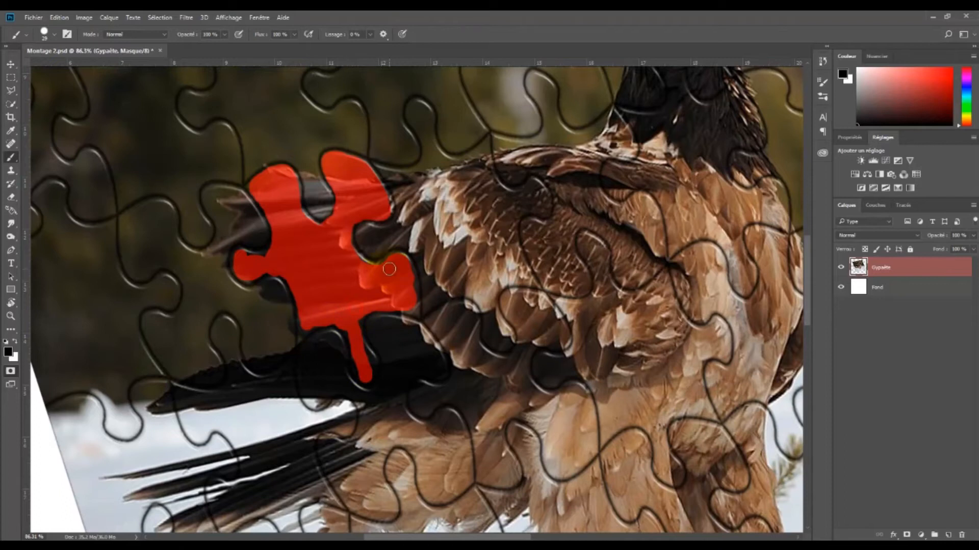
pyautogui.moveTo(410, 283); pyautogui.dragTo(412, 299)
pyautogui.moveTo(371, 308); pyautogui.dragTo(389, 348)
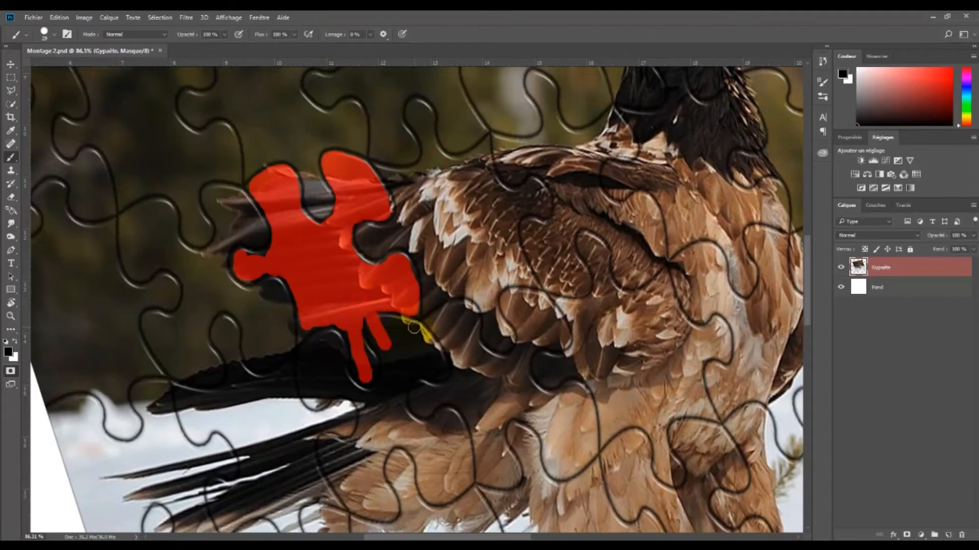
pyautogui.press('x')
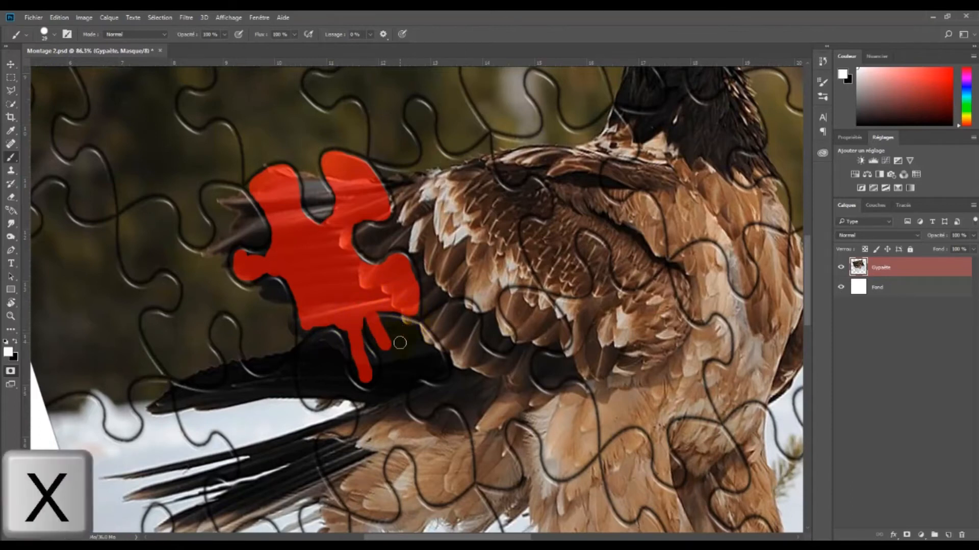
pyautogui.moveTo(382, 319)
pyautogui.mouseDown()
pyautogui.moveTo(367, 330)
pyautogui.moveTo(385, 339)
pyautogui.moveTo(377, 338)
pyautogui.mouseUp()
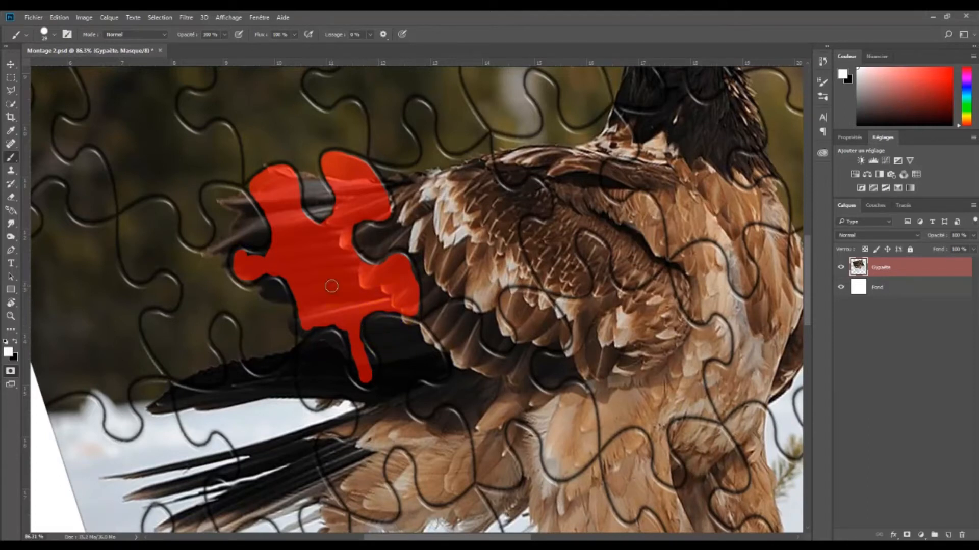
pyautogui.press('x')
# - Fill in the mask along the piece's lower edge, bottom knob, left knob and upper-left knob with the 29 px brush
pyautogui.scroll(3, 318, 284)
pyautogui.scroll(1, 318, 284)
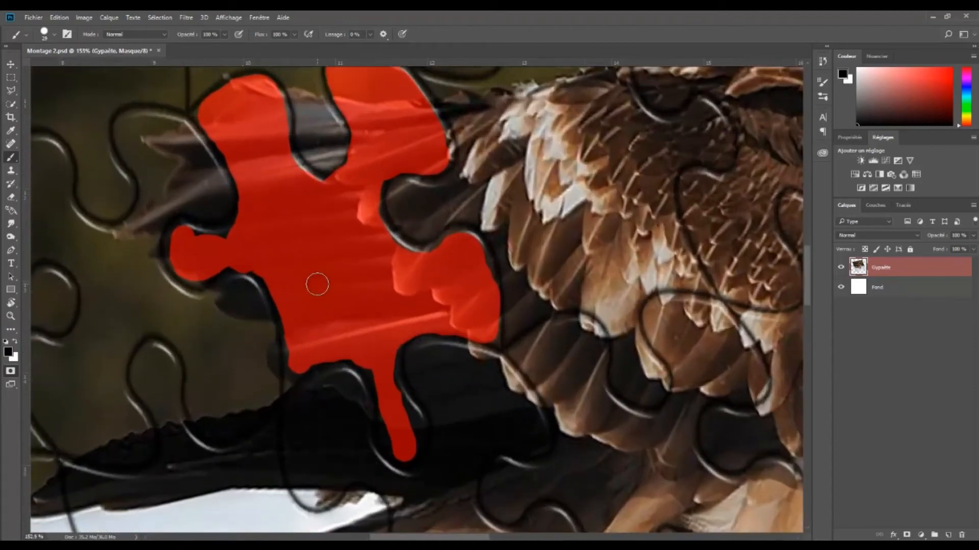
pyautogui.moveTo(268, 275)
pyautogui.mouseDown()
pyautogui.moveTo(295, 364)
pyautogui.moveTo(332, 351)
pyautogui.moveTo(377, 366)
pyautogui.mouseUp()
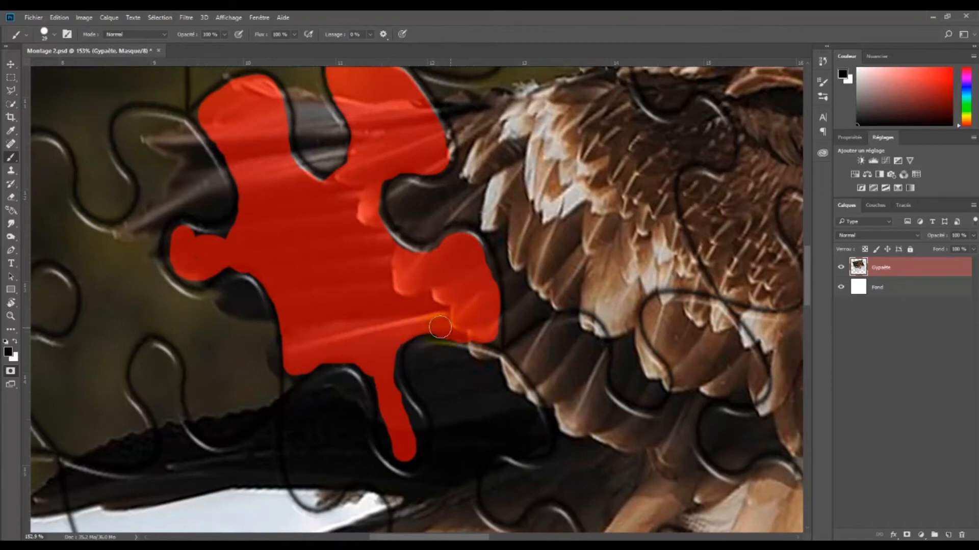
pyautogui.moveTo(388, 353)
pyautogui.mouseDown()
pyautogui.moveTo(411, 428)
pyautogui.moveTo(407, 443)
pyautogui.moveTo(402, 393)
pyautogui.moveTo(382, 360)
pyautogui.moveTo(390, 439)
pyautogui.moveTo(410, 457)
pyautogui.moveTo(415, 442)
pyautogui.moveTo(411, 455)
pyautogui.mouseUp()
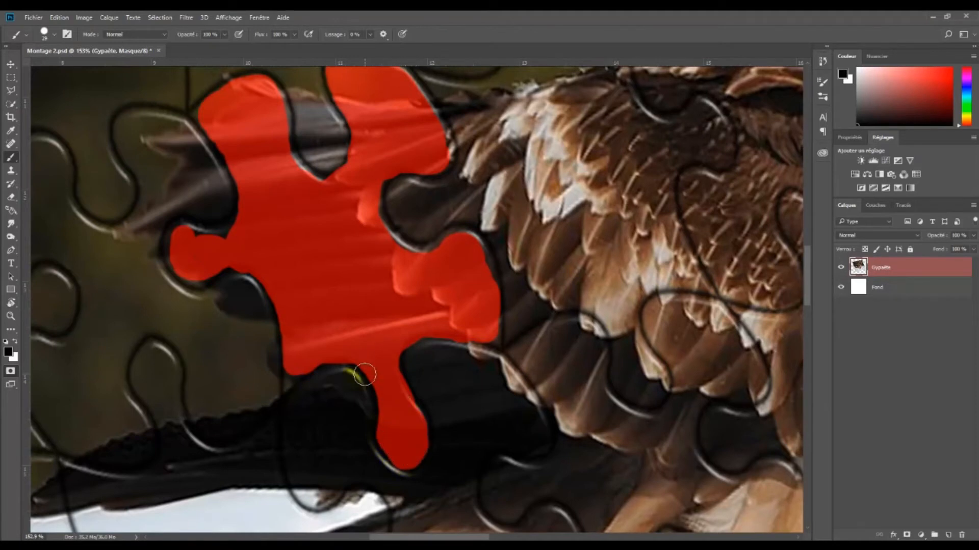
pyautogui.moveTo(179, 263)
pyautogui.mouseDown()
pyautogui.moveTo(180, 236)
pyautogui.moveTo(177, 262)
pyautogui.moveTo(198, 277)
pyautogui.moveTo(230, 258)
pyautogui.moveTo(201, 256)
pyautogui.moveTo(187, 242)
pyautogui.moveTo(239, 240)
pyautogui.moveTo(256, 206)
pyautogui.moveTo(221, 244)
pyautogui.moveTo(187, 237)
pyautogui.moveTo(217, 238)
pyautogui.moveTo(245, 221)
pyautogui.moveTo(193, 238)
pyautogui.mouseUp()
pyautogui.moveTo(204, 113)
pyautogui.mouseDown()
pyautogui.moveTo(237, 163)
pyautogui.moveTo(268, 97)
pyautogui.mouseUp()
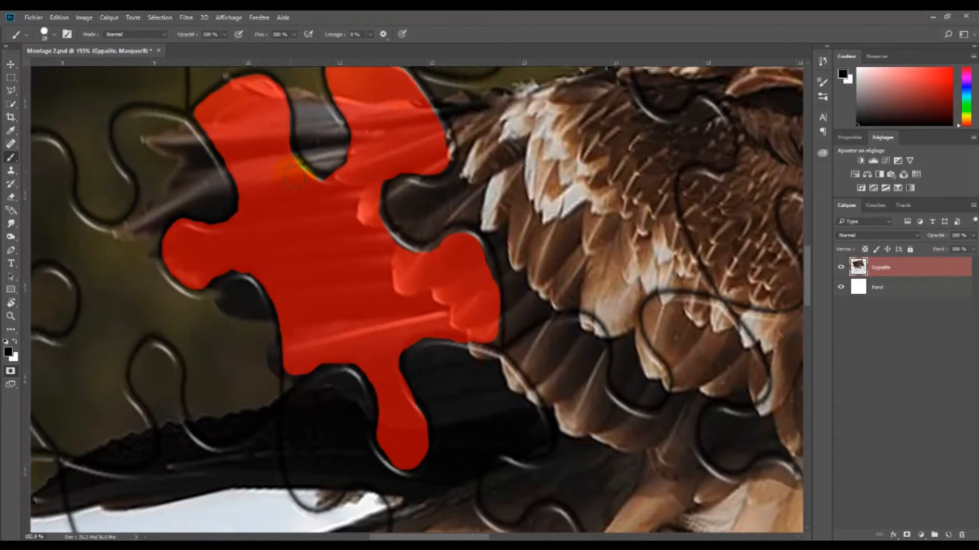
pyautogui.moveTo(312, 192)
pyautogui.mouseDown()
pyautogui.moveTo(286, 165)
pyautogui.moveTo(336, 197)
pyautogui.moveTo(409, 266)
pyautogui.moveTo(376, 237)
pyautogui.moveTo(417, 262)
pyautogui.moveTo(451, 247)
pyautogui.moveTo(432, 244)
pyautogui.moveTo(442, 279)
pyautogui.moveTo(419, 260)
pyautogui.moveTo(468, 242)
pyautogui.moveTo(489, 307)
pyautogui.moveTo(487, 334)
pyautogui.moveTo(405, 333)
pyautogui.moveTo(391, 352)
pyautogui.moveTo(390, 390)
pyautogui.moveTo(365, 357)
pyautogui.moveTo(317, 347)
pyautogui.moveTo(293, 365)
pyautogui.moveTo(323, 351)
pyautogui.moveTo(356, 356)
pyautogui.moveTo(385, 393)
pyautogui.moveTo(389, 433)
pyautogui.moveTo(382, 377)
pyautogui.moveTo(367, 357)
pyautogui.moveTo(341, 345)
pyautogui.moveTo(317, 357)
pyautogui.mouseUp()
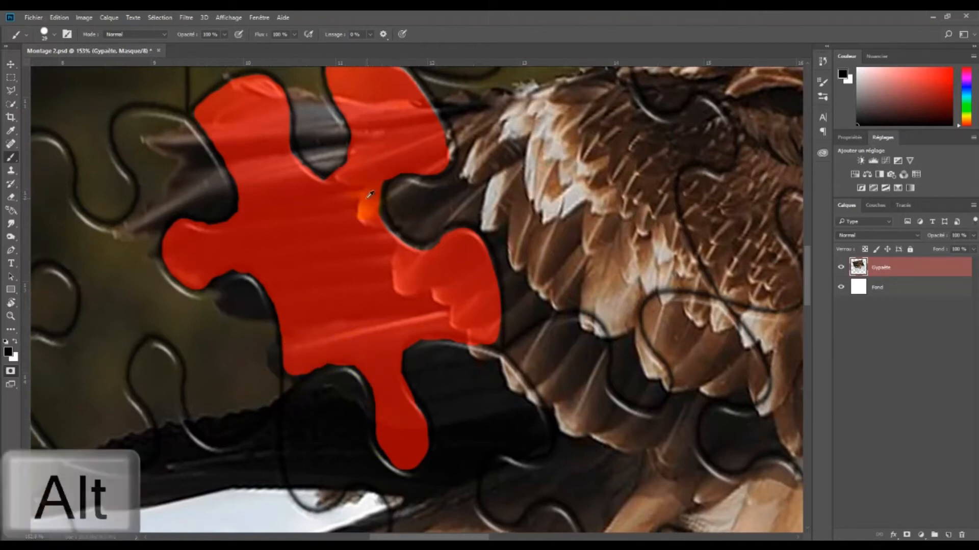
# - Reduce the brush to 9 px and mask the pointed lower-left corner of the puzzle piece
pyautogui.keyDown('alt'); pyautogui.rightClick(365, 199); pyautogui.keyUp('alt')
pyautogui.moveTo(355, 211); pyautogui.dragTo(344, 216)
pyautogui.keyDown('alt'); pyautogui.rightClick(292, 372); pyautogui.keyUp('alt')
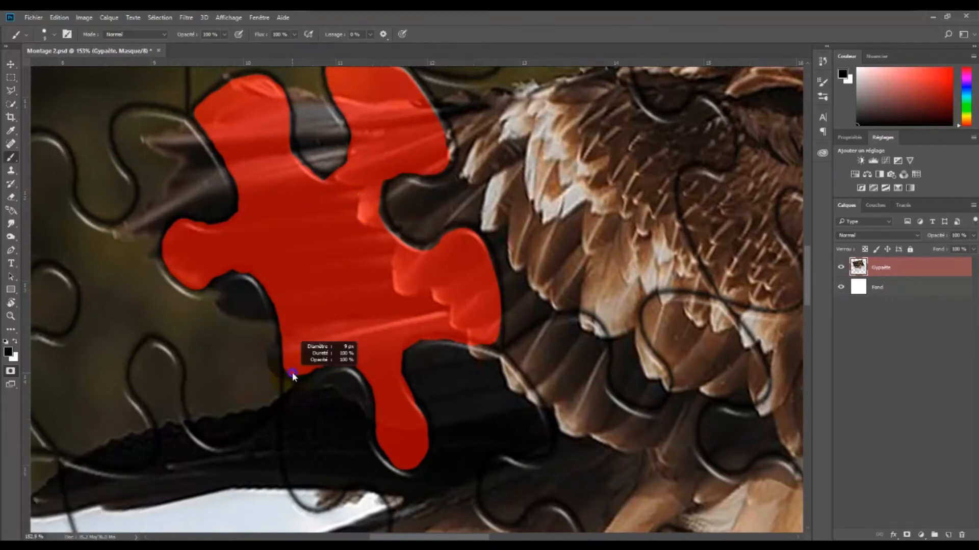
pyautogui.moveTo(288, 380); pyautogui.dragTo(287, 375)
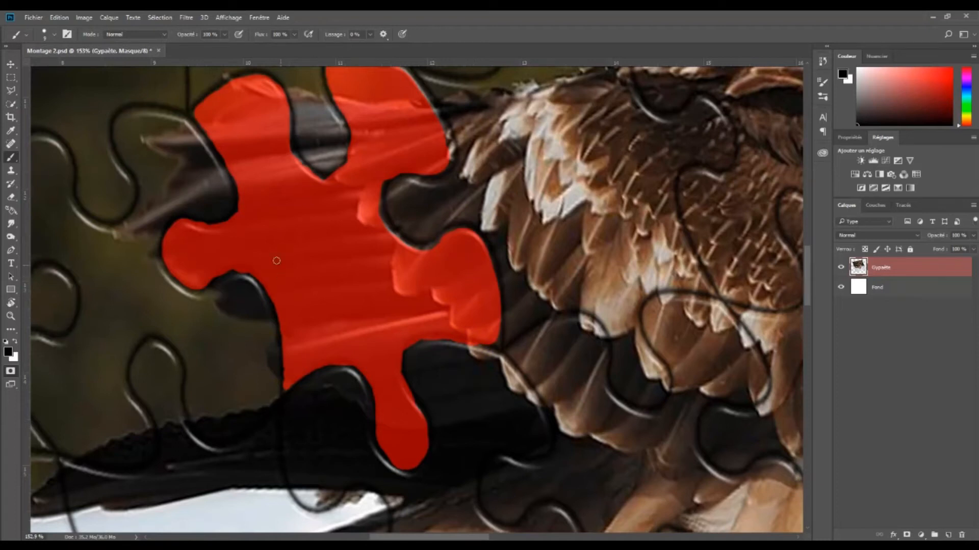
# - Paint with white to clean up the mask edge at the piece's lower-right corner
pyautogui.press('space')
pyautogui.moveTo(319, 262); pyautogui.dragTo(325, 326)
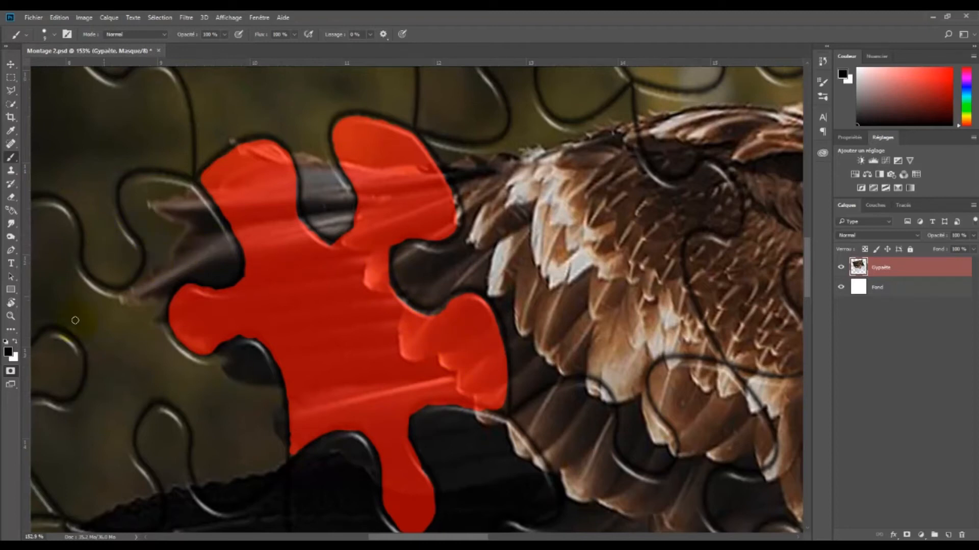
pyautogui.press('x')
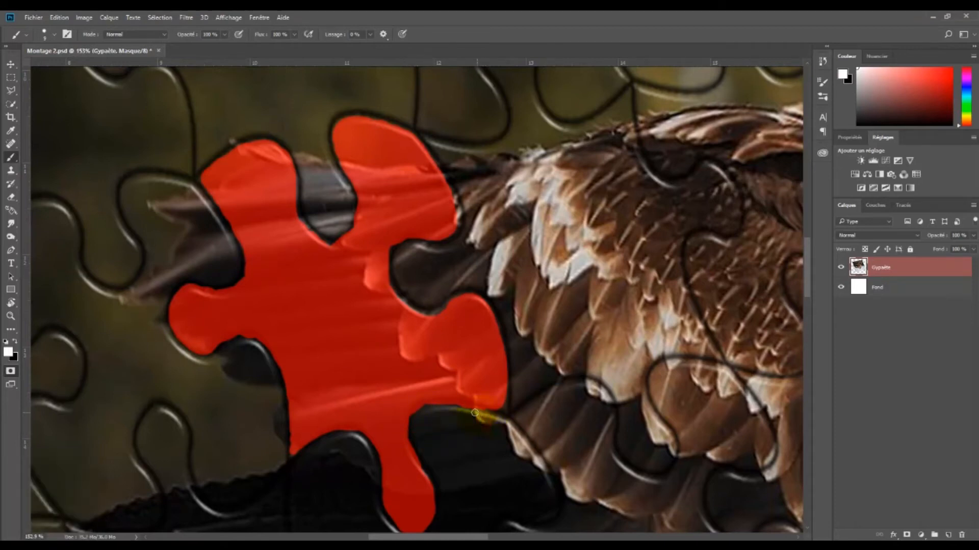
pyautogui.scroll(5, 431, 422)
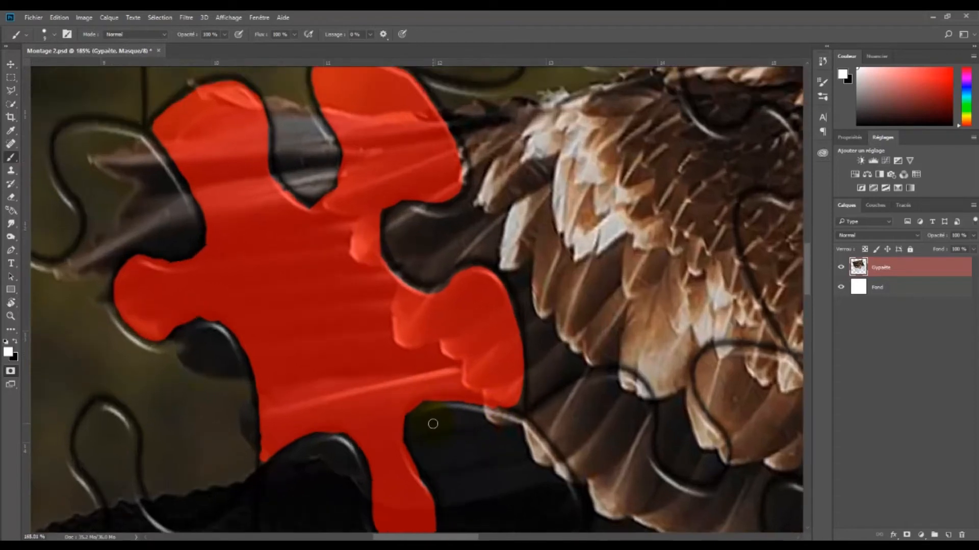
pyautogui.moveTo(514, 406); pyautogui.dragTo(496, 398)
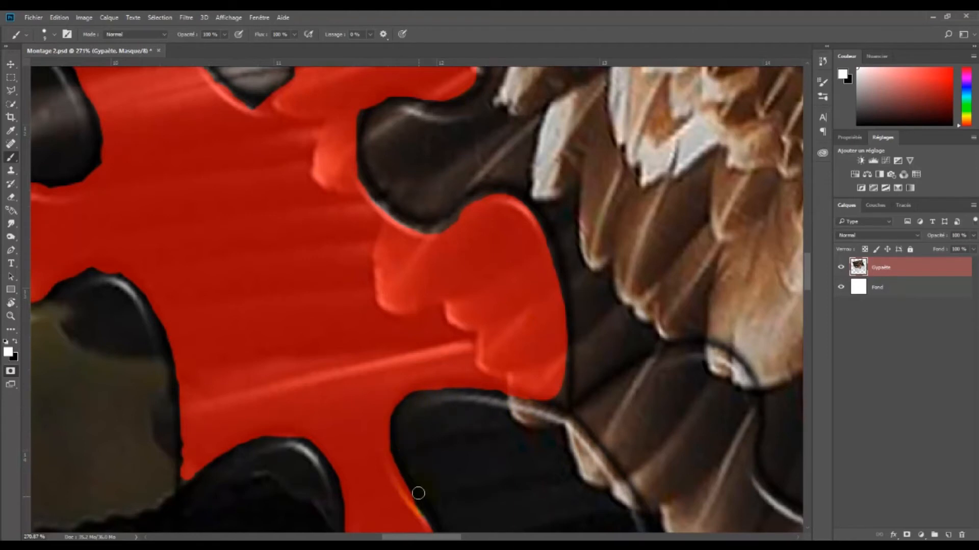
# - Refine the mask outline around the neck of the piece's left knob, alternating black and white paint
pyautogui.press('space')
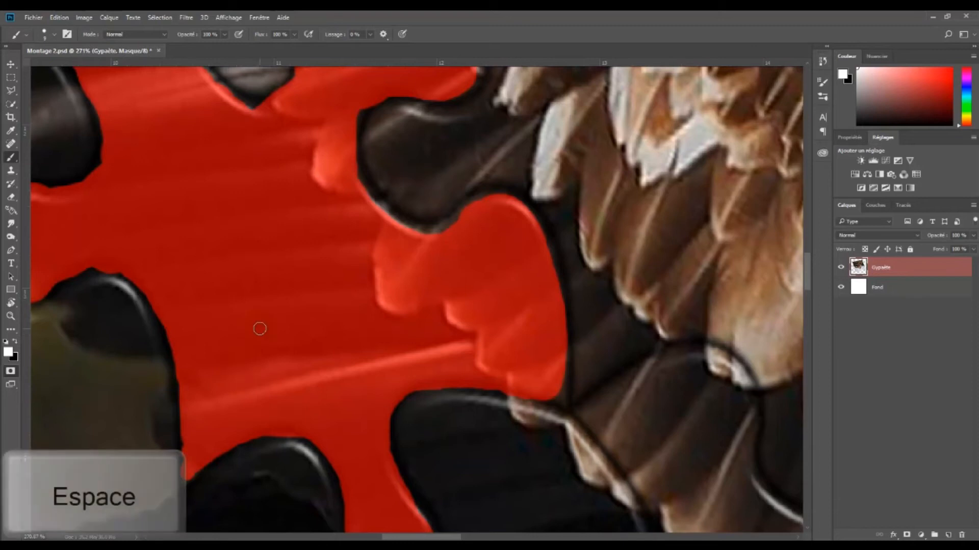
pyautogui.moveTo(265, 299); pyautogui.dragTo(419, 323)
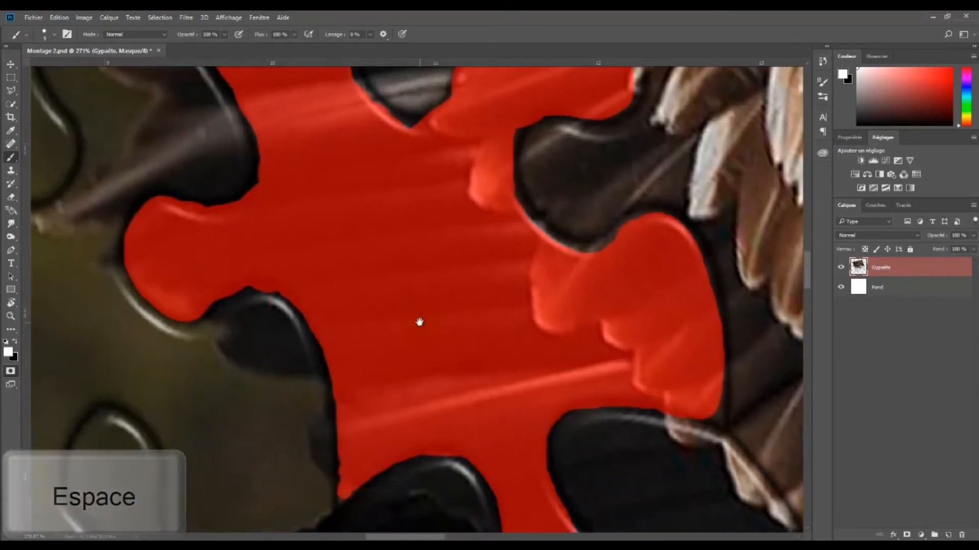
pyautogui.press('x')
pyautogui.moveTo(247, 280)
pyautogui.mouseDown()
pyautogui.moveTo(202, 305)
pyautogui.moveTo(242, 282)
pyautogui.moveTo(285, 287)
pyautogui.moveTo(229, 286)
pyautogui.mouseUp()
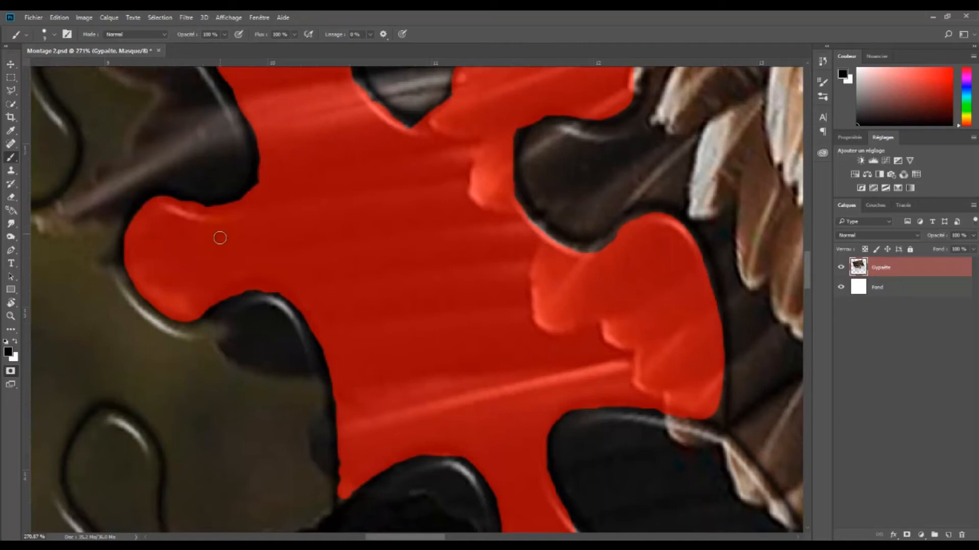
pyautogui.moveTo(175, 187)
pyautogui.mouseDown()
pyautogui.moveTo(193, 198)
pyautogui.moveTo(177, 188)
pyautogui.moveTo(240, 189)
pyautogui.moveTo(249, 145)
pyautogui.moveTo(239, 126)
pyautogui.moveTo(253, 164)
pyautogui.moveTo(251, 182)
pyautogui.moveTo(231, 194)
pyautogui.moveTo(112, 194)
pyautogui.mouseUp()
pyautogui.press('x')
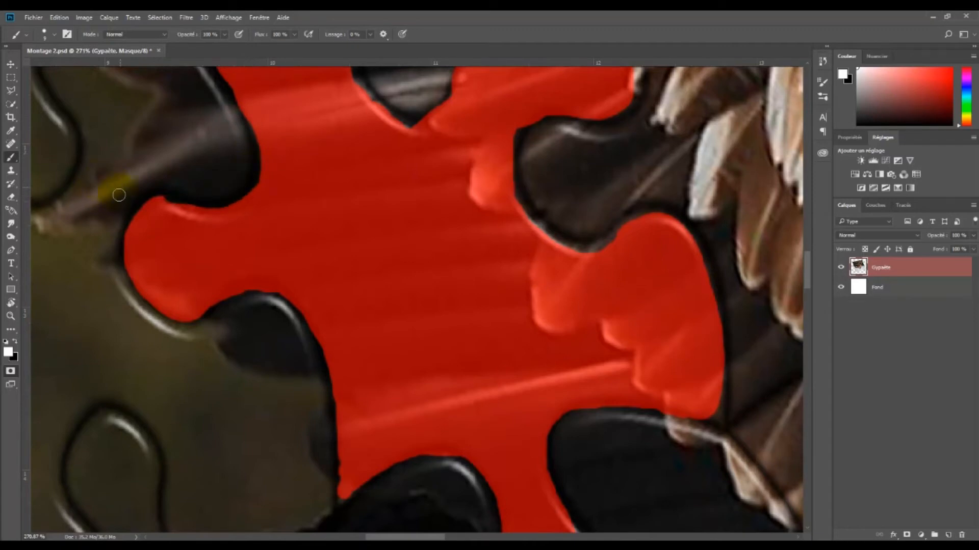
pyautogui.click(163, 192)
# - Paint black along the right side of the piece's upper knob and around the notch on its right edge to complete the mask
pyautogui.scroll(-5, 275, 184)
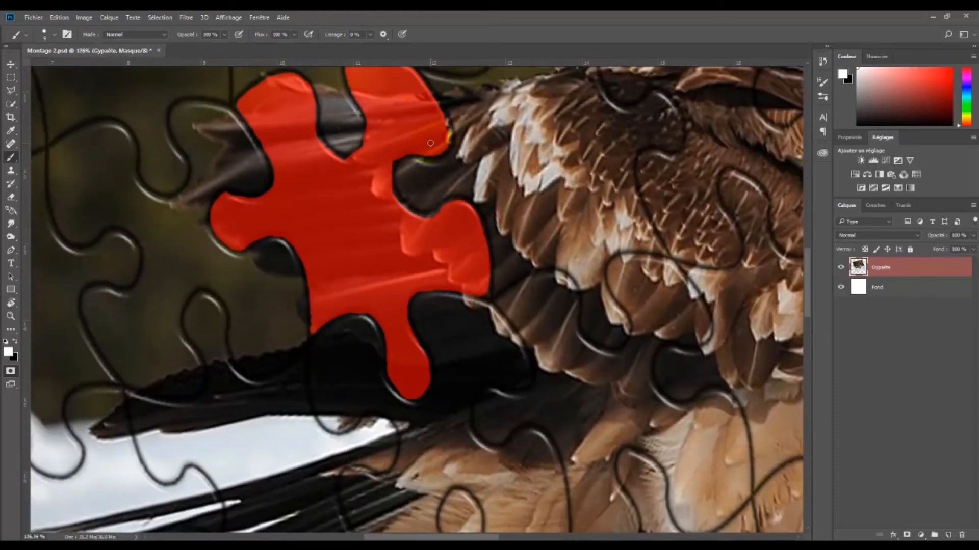
pyautogui.scroll(5, 431, 143)
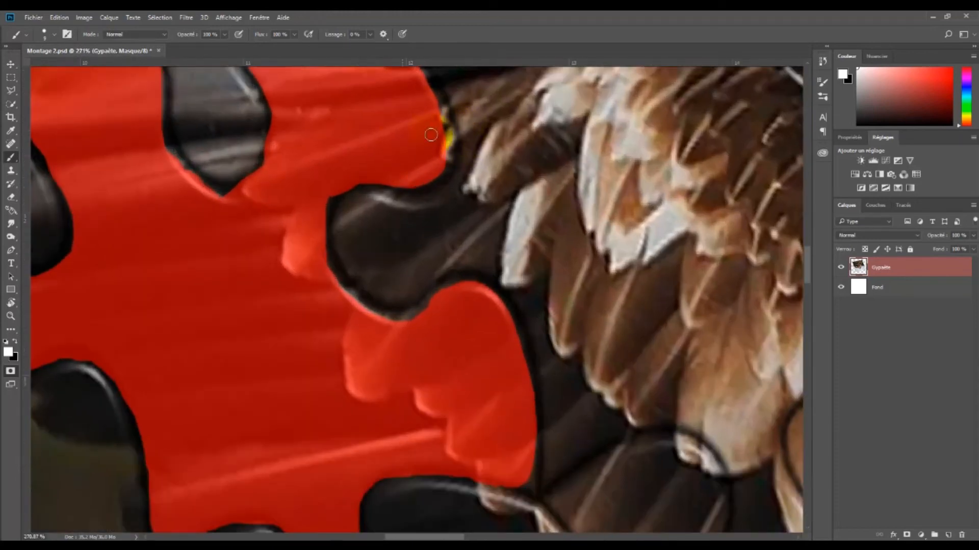
pyautogui.press('space')
pyautogui.moveTo(408, 144); pyautogui.dragTo(376, 208)
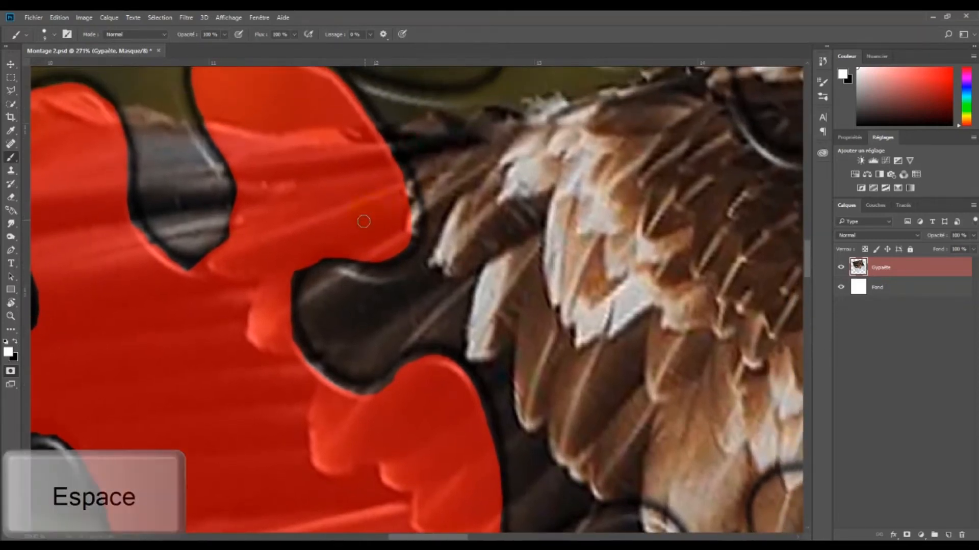
pyautogui.press('x')
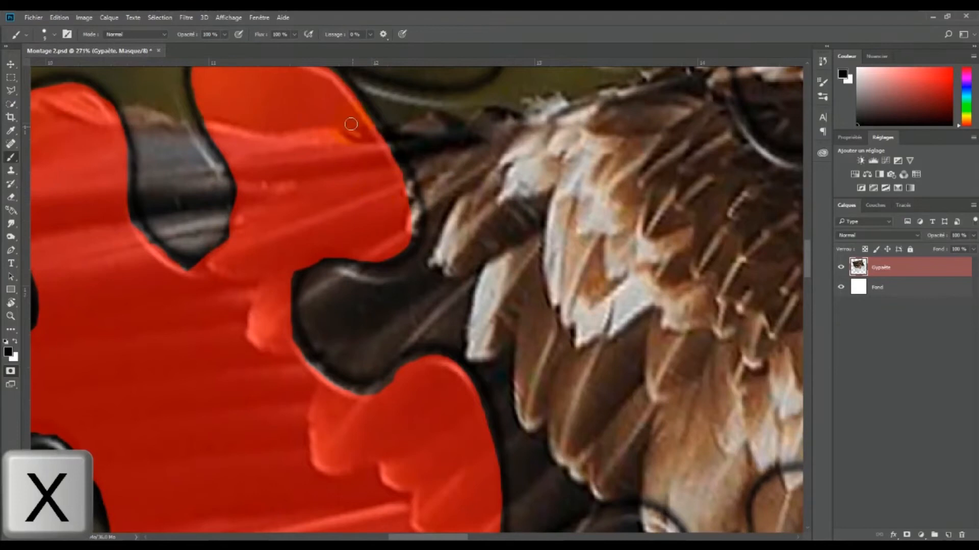
pyautogui.moveTo(386, 151)
pyautogui.mouseDown()
pyautogui.moveTo(415, 208)
pyautogui.moveTo(411, 239)
pyautogui.moveTo(377, 257)
pyautogui.moveTo(312, 254)
pyautogui.moveTo(297, 266)
pyautogui.mouseUp()
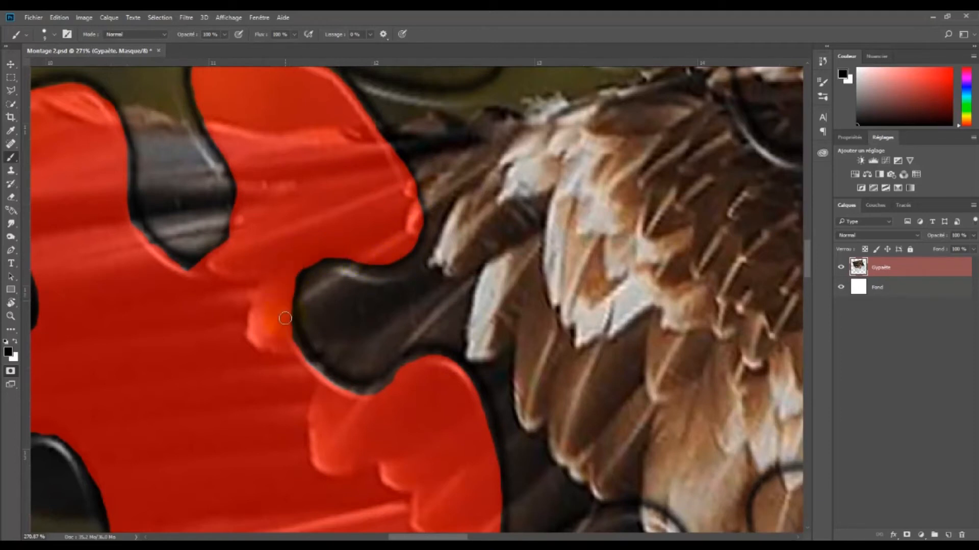
pyautogui.moveTo(286, 341); pyautogui.dragTo(315, 380)
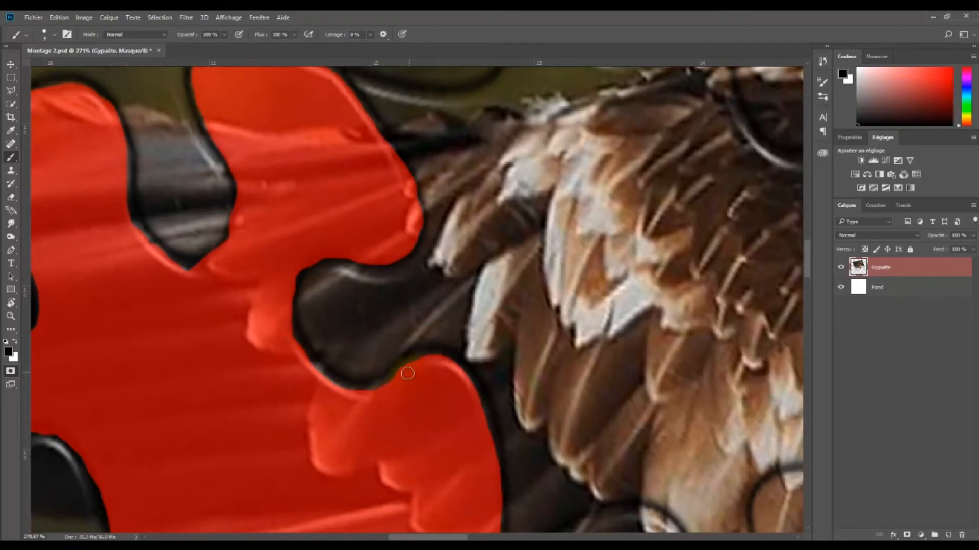
# - Refine the mask along the contour of the pointed notch between the piece's two upper knobs
pyautogui.moveTo(296, 225); pyautogui.dragTo(241, 211)
pyautogui.moveTo(211, 263)
pyautogui.mouseDown()
pyautogui.moveTo(169, 254)
pyautogui.moveTo(134, 227)
pyautogui.mouseUp()
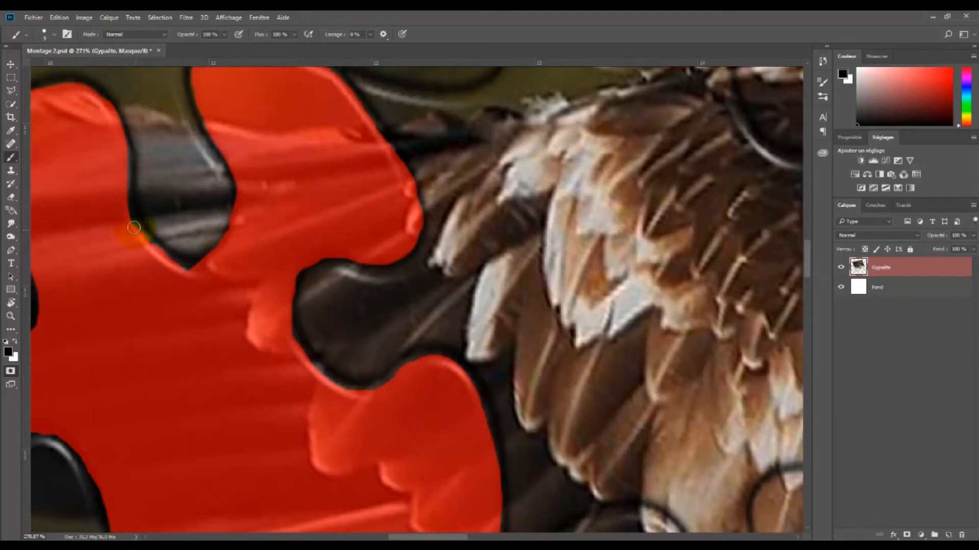
pyautogui.moveTo(156, 258); pyautogui.dragTo(186, 274)
pyautogui.moveTo(121, 200)
pyautogui.mouseDown()
pyautogui.moveTo(144, 243)
pyautogui.moveTo(188, 274)
pyautogui.mouseUp()
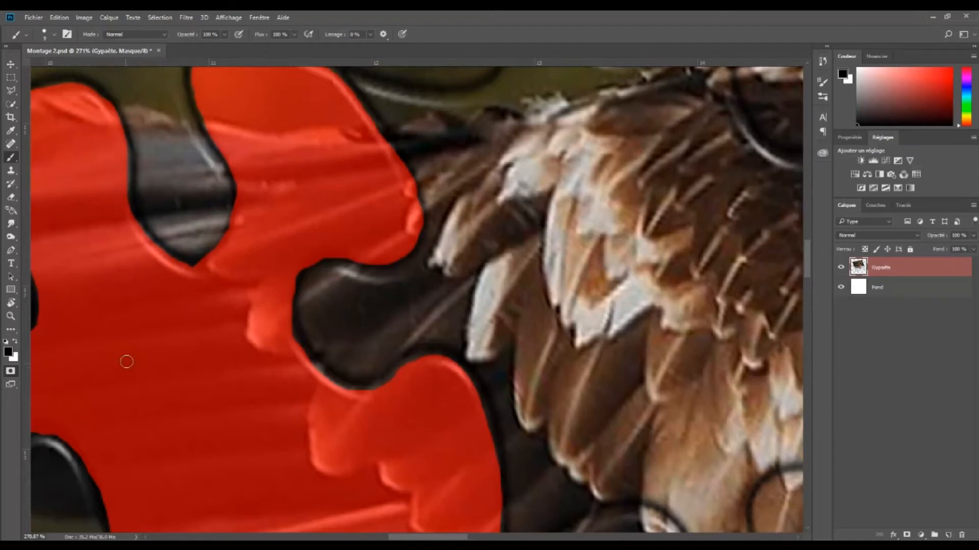
# - Reduce the brush size and paint black to fill the remaining mask gap at the piece's lower-right corner
pyautogui.scroll(-5, 144, 355)
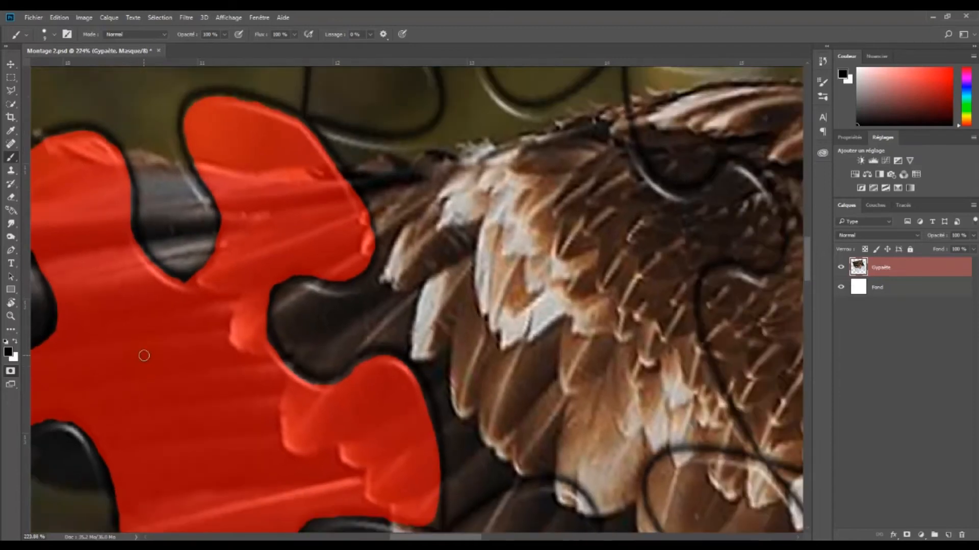
pyautogui.scroll(-1, 144, 355)
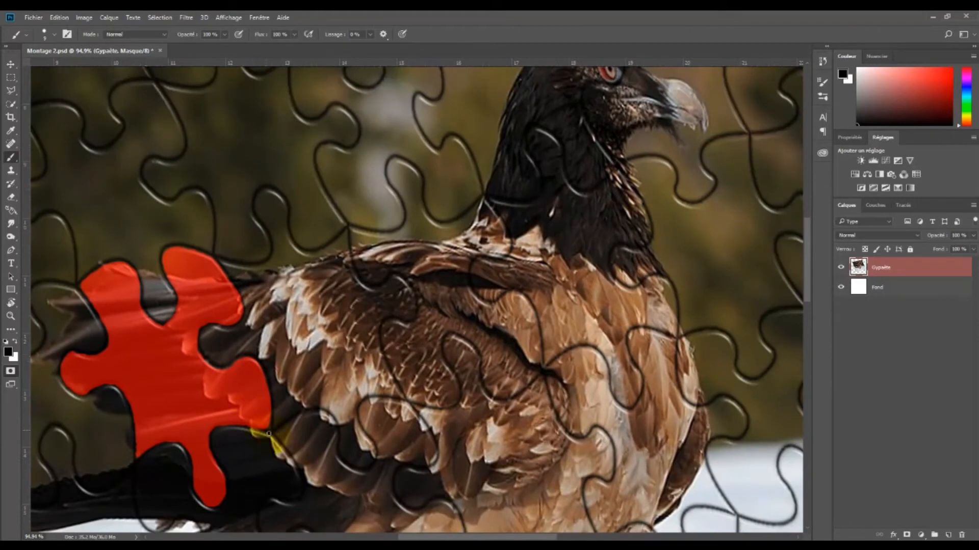
pyautogui.scroll(5, 268, 434)
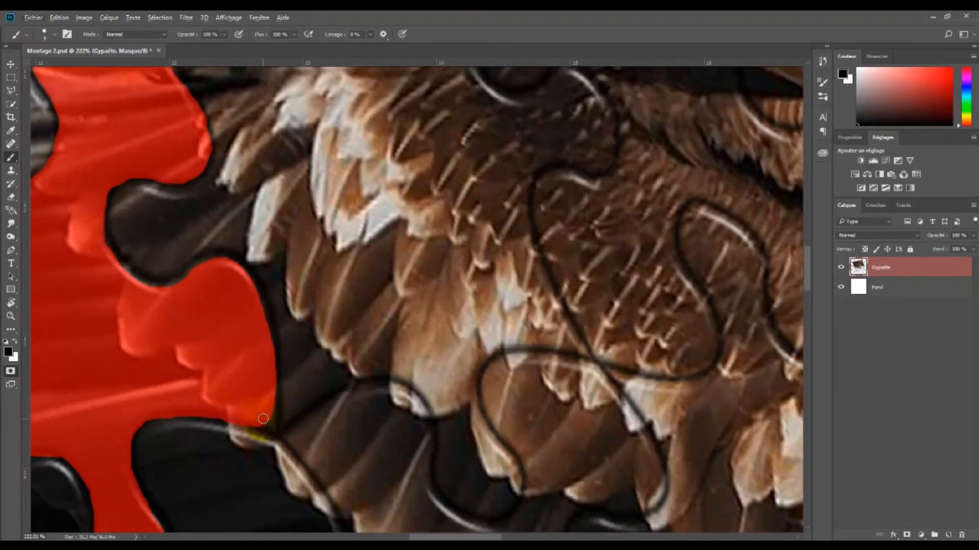
pyautogui.keyDown('alt'); pyautogui.rightClick(263, 420); pyautogui.keyUp('alt')
pyautogui.moveTo(273, 409)
pyautogui.mouseDown()
pyautogui.moveTo(273, 423)
pyautogui.moveTo(248, 421)
pyautogui.mouseUp()
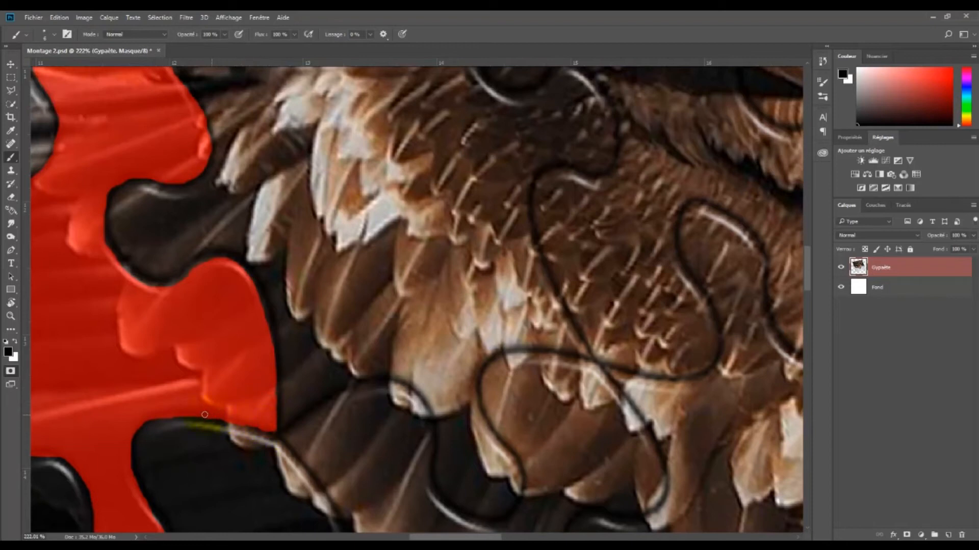
pyautogui.scroll(-4, 150, 391)
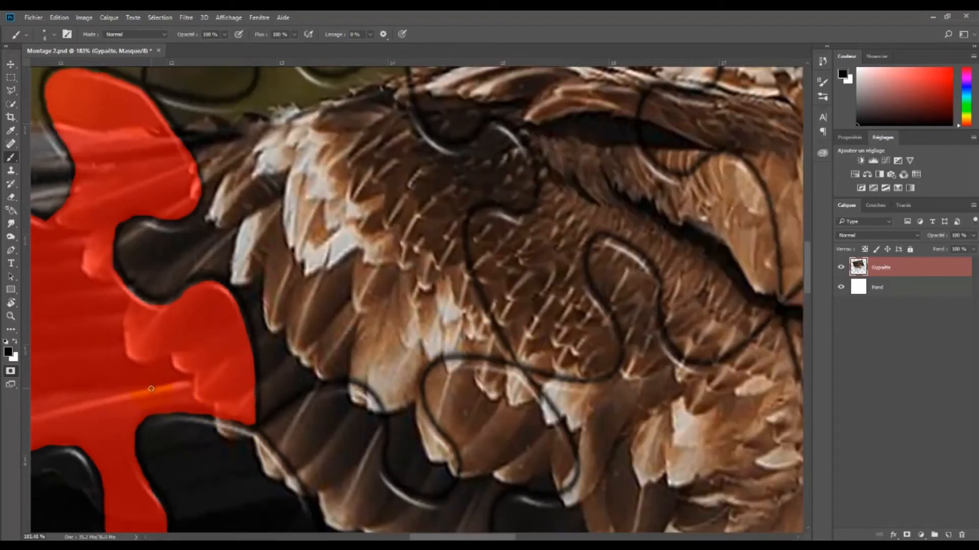
# - Compare the finished mask with its selection outline, and leave Quick Mask mode with the selection active
pyautogui.scroll(-4, 151, 389)
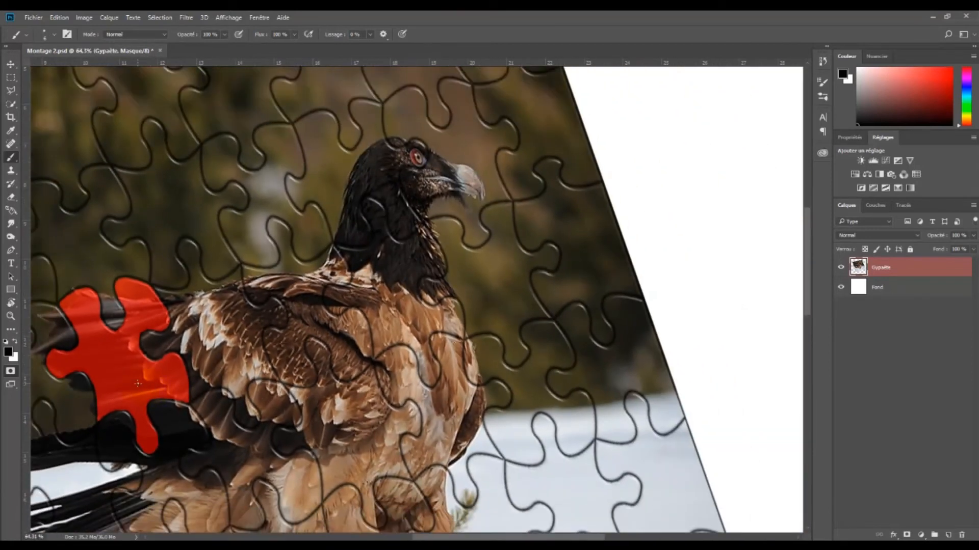
pyautogui.press('space')
pyautogui.moveTo(137, 383); pyautogui.dragTo(330, 309)
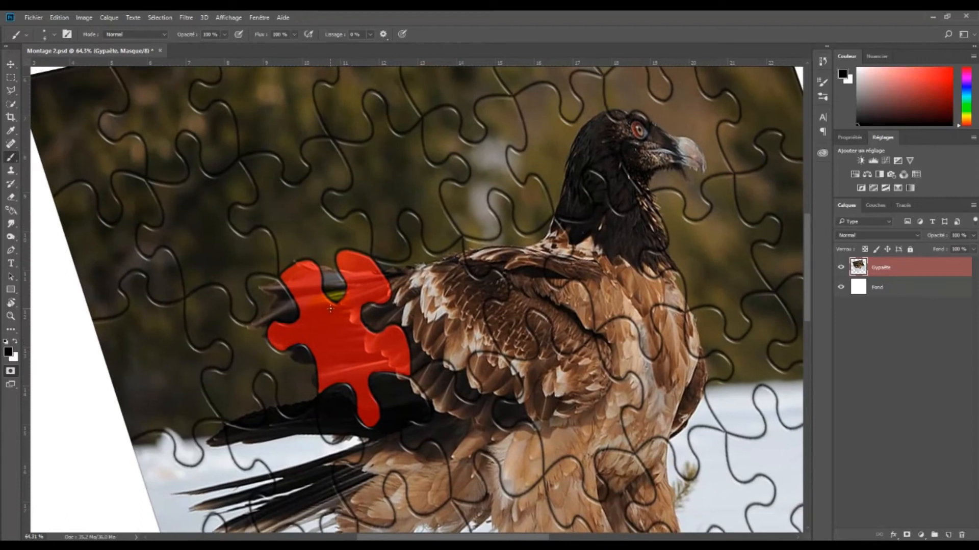
pyautogui.moveTo(410, 316); pyautogui.dragTo(423, 310)
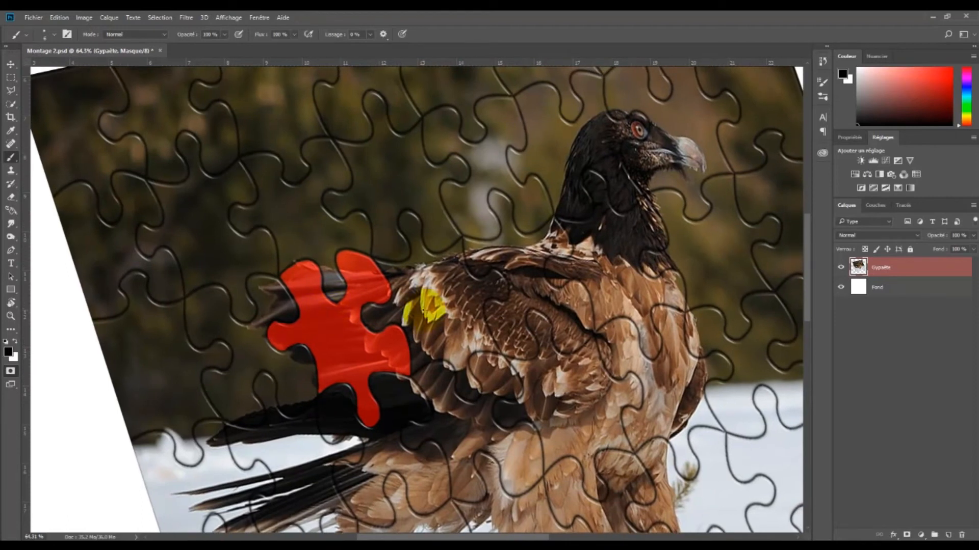
pyautogui.press('q')
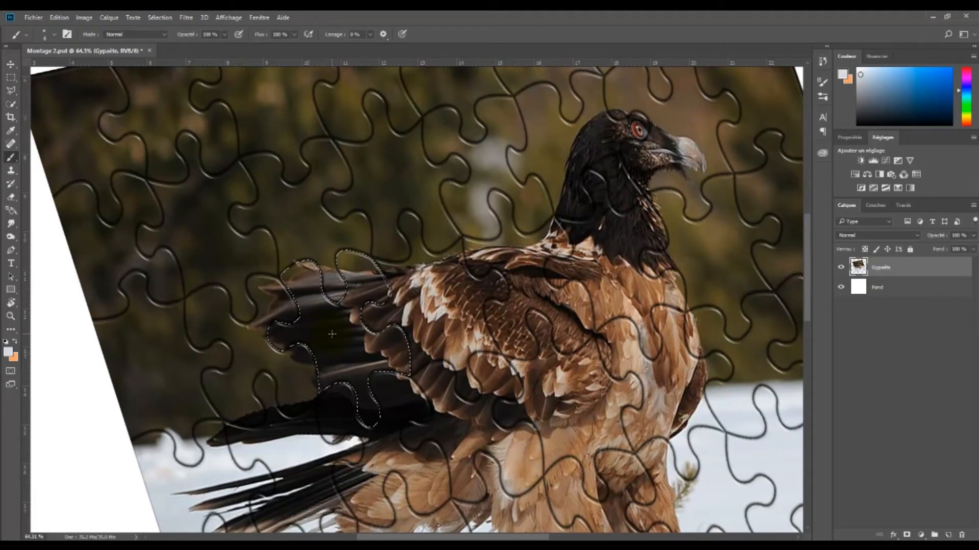
pyautogui.press('q')
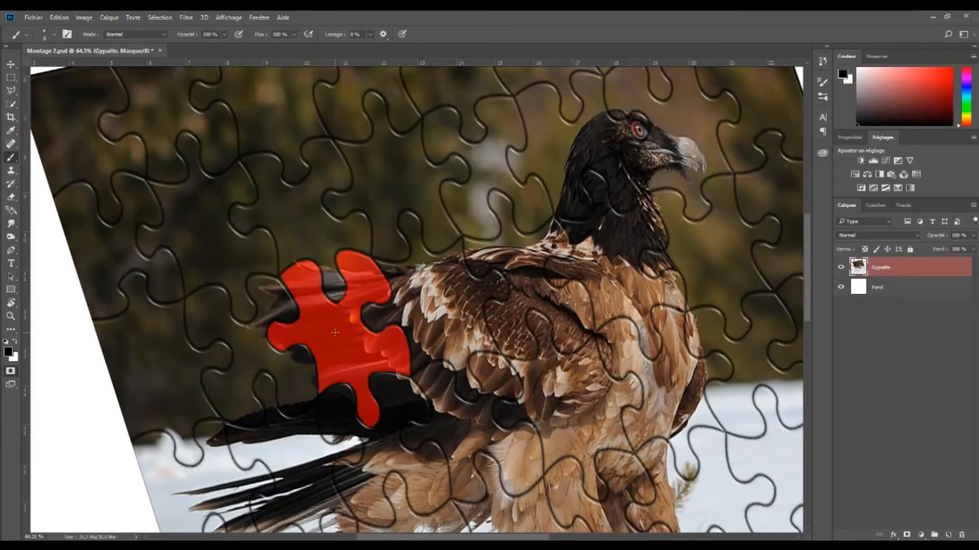
pyautogui.press('q')
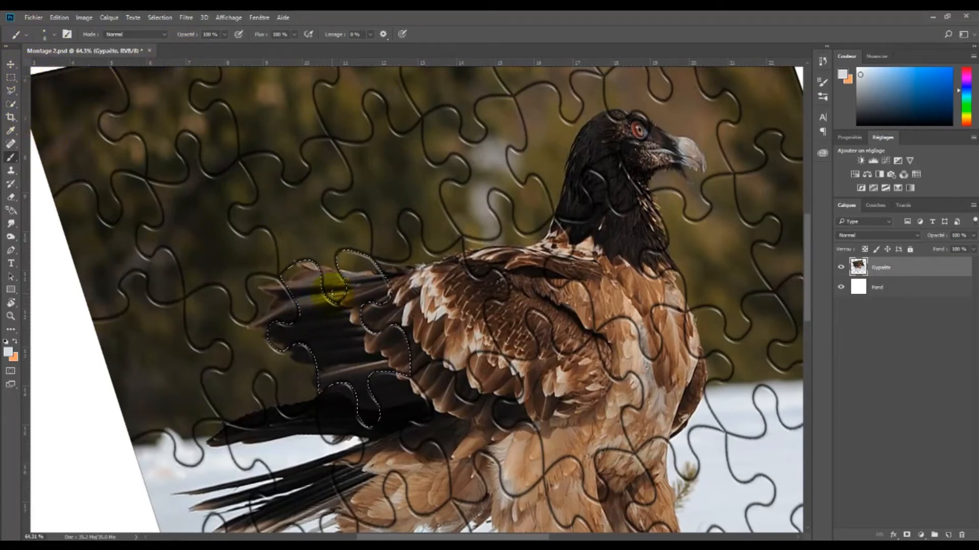
# - Cut the selected area of the Gypaète layer onto a new layer
pyautogui.click(11, 78)
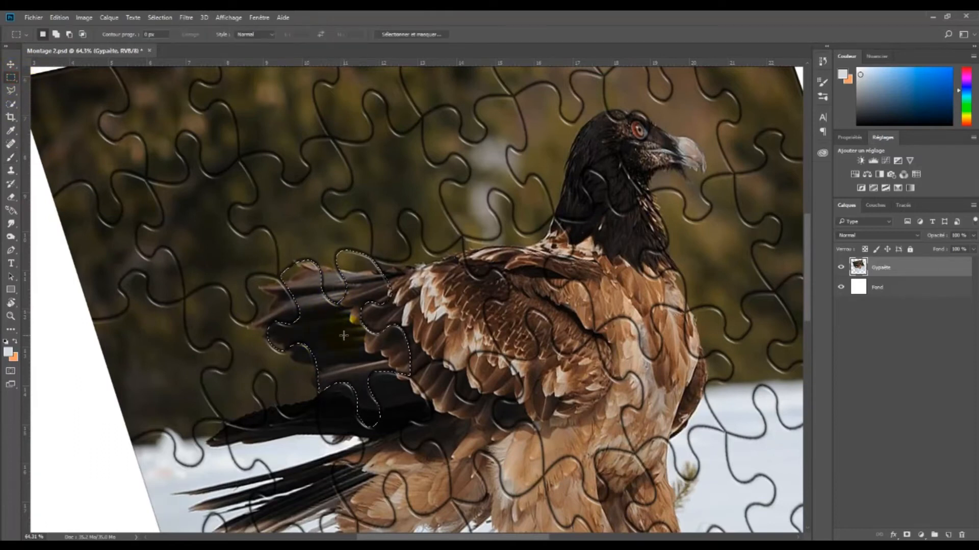
pyautogui.rightClick(342, 329)
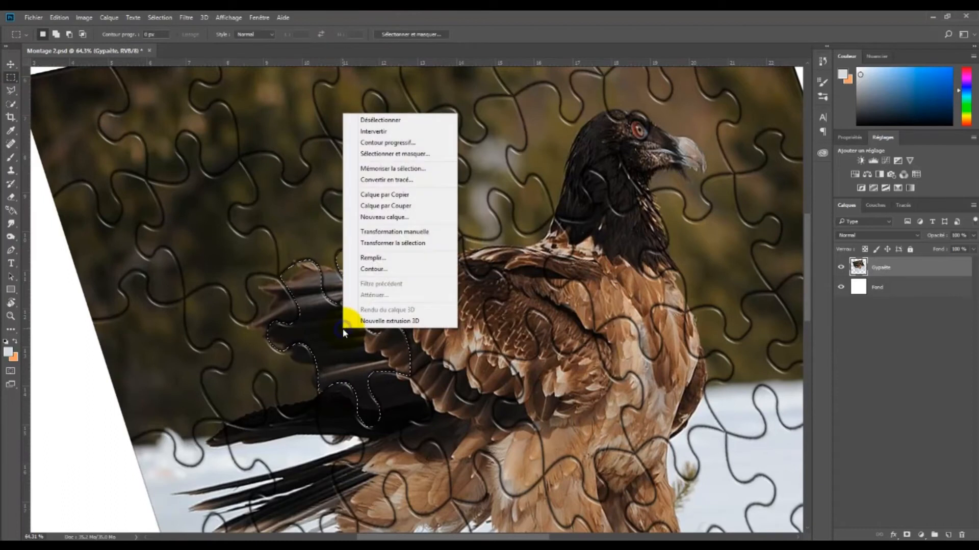
pyautogui.click(377, 206)
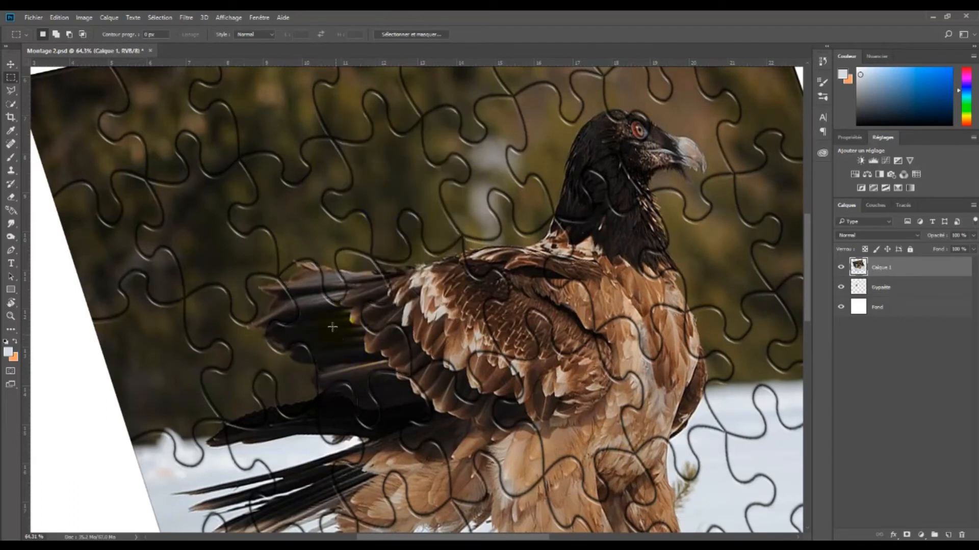
# - Move the isolated piece out of the puzzle onto the white background beside the picture's lower-left edge
pyautogui.click(11, 64)
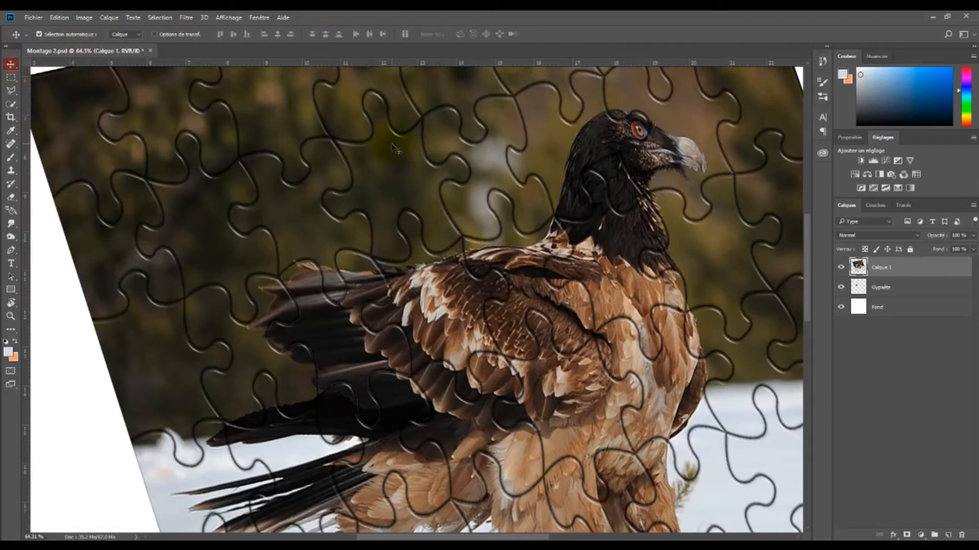
pyautogui.moveTo(330, 331); pyautogui.dragTo(83, 452)
pyautogui.scroll(-5, 423, 306)
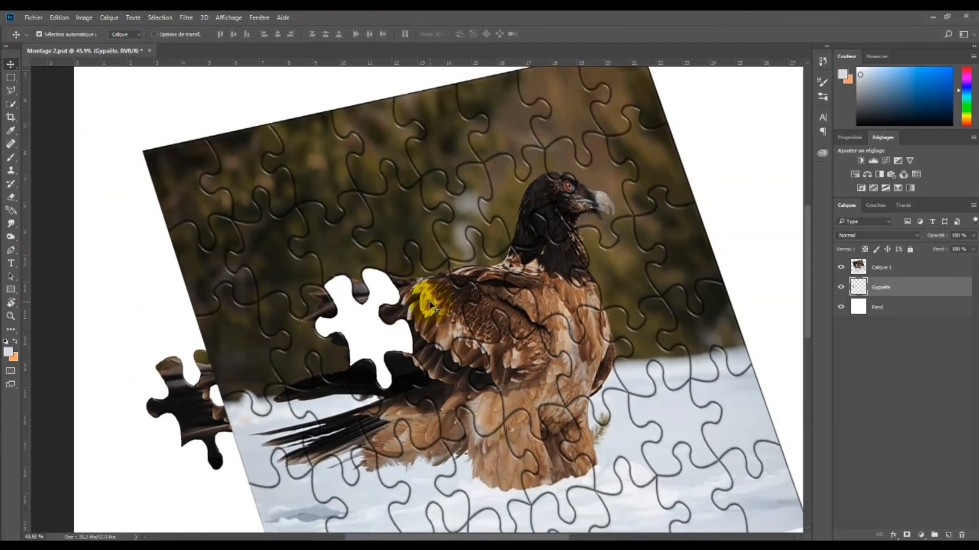
pyautogui.scroll(-1, 431, 306)
pyautogui.moveTo(234, 398); pyautogui.dragTo(210, 410)
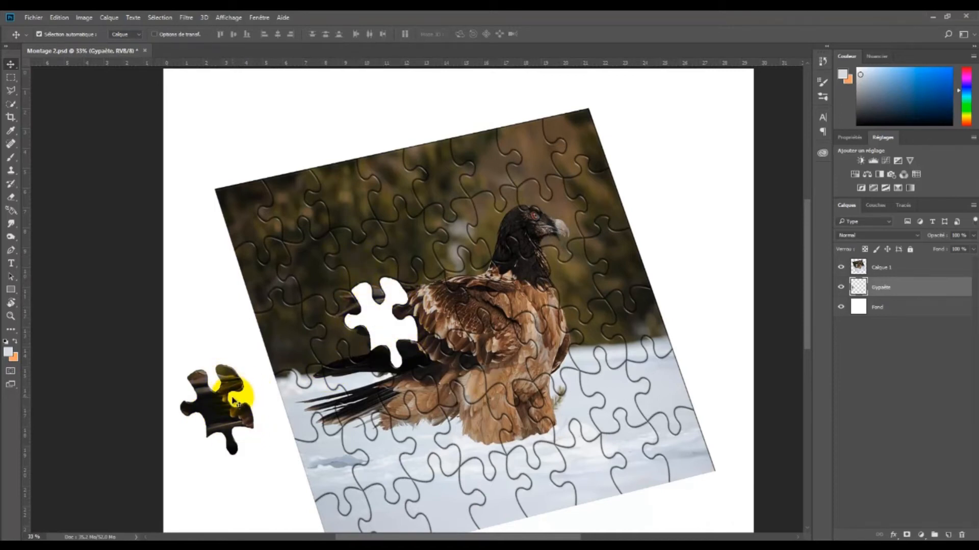
# - Rotate the loose piece about 44° counterclockwise with Free Transform and shift it slightly upward
pyautogui.hotkey('ctrl', 't')
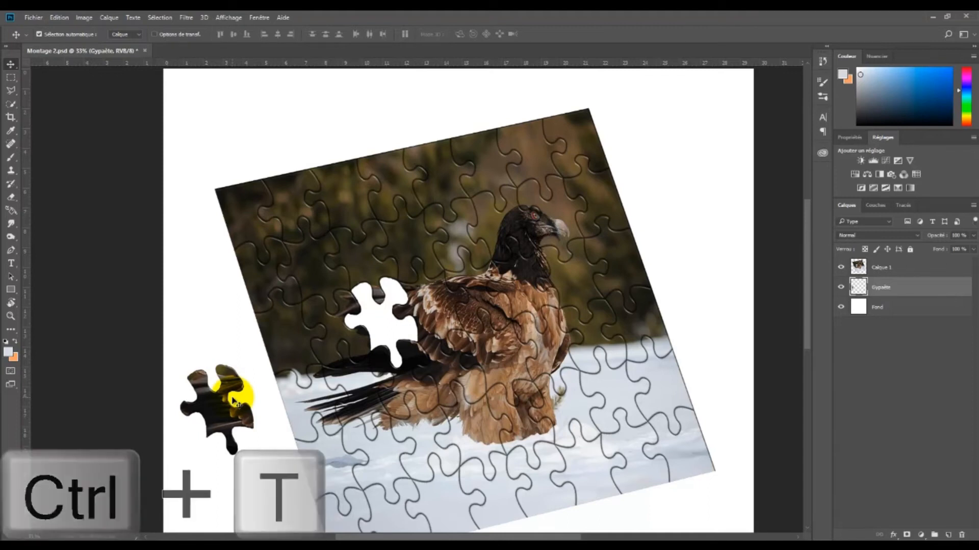
pyautogui.moveTo(255, 350); pyautogui.dragTo(209, 338)
pyautogui.moveTo(204, 413); pyautogui.dragTo(197, 378)
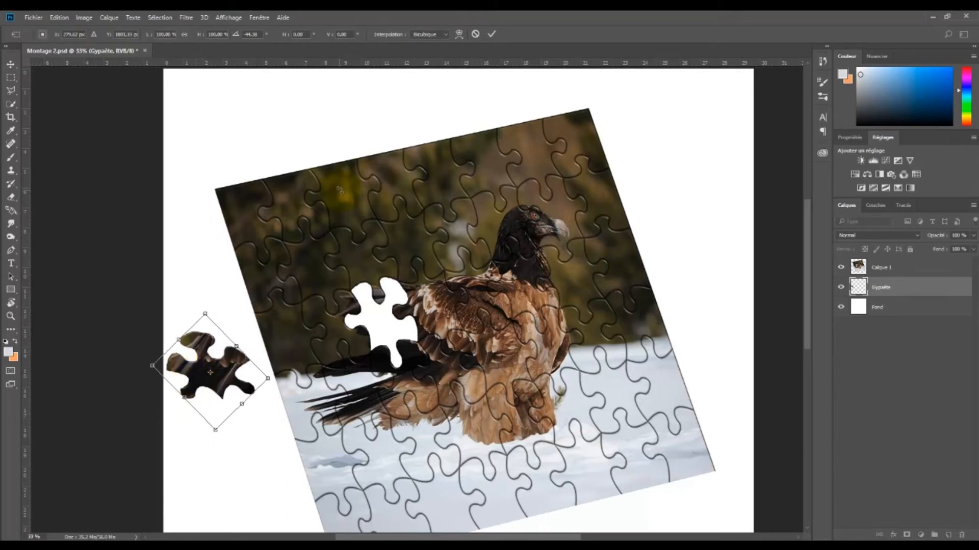
pyautogui.click(491, 34)
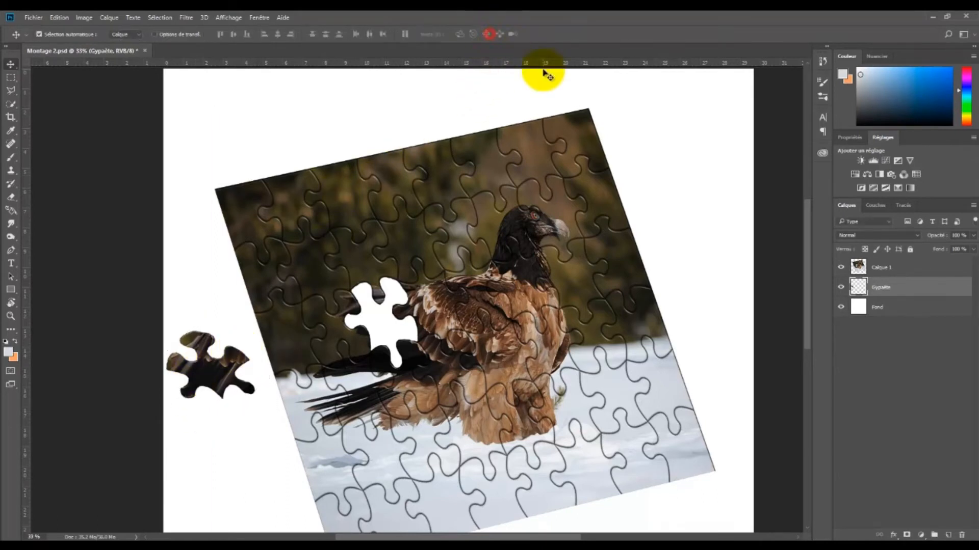
# - Rename the layer Calque 1 as Pièce 1
pyautogui.click(883, 272)
pyautogui.doubleClick(883, 270)
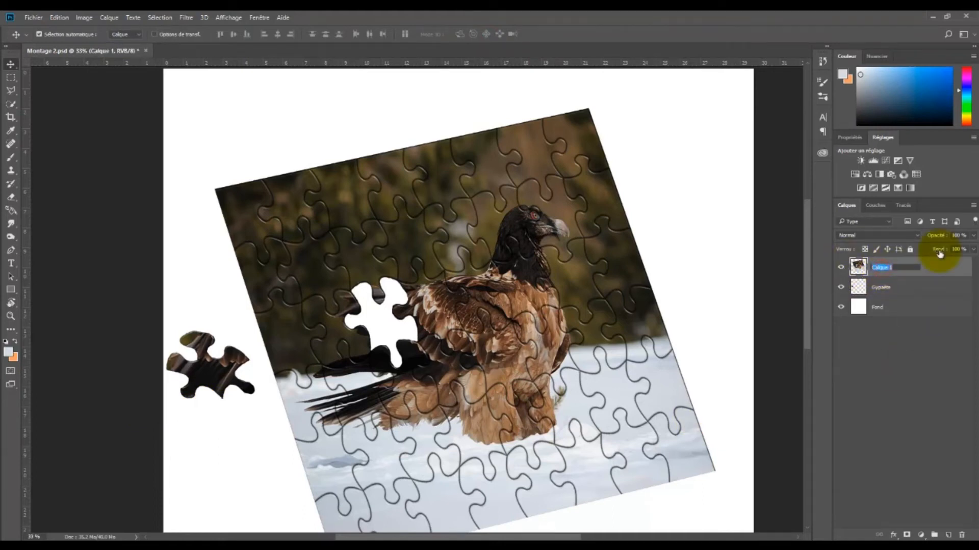
pyautogui.write('Pièce 1')
pyautogui.click(909, 389)
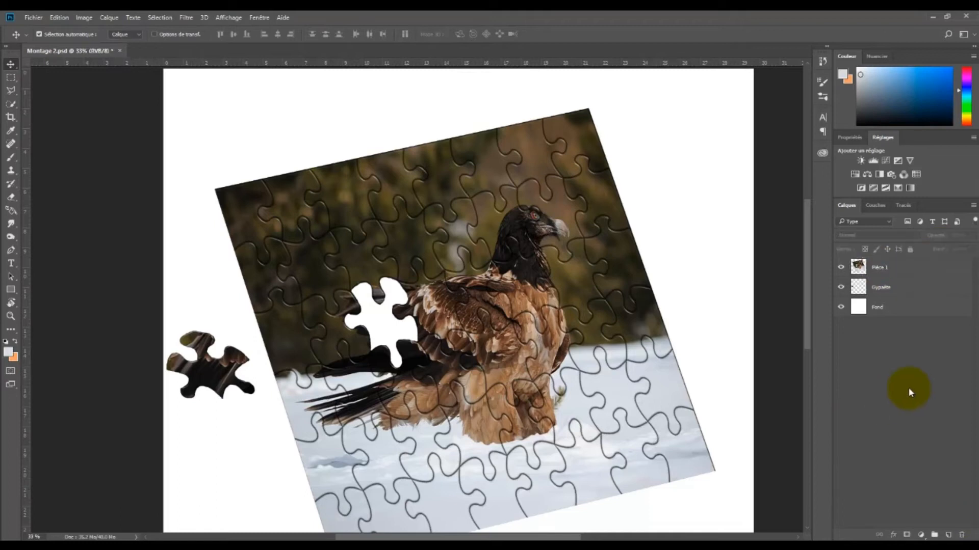
# - Hide and show the Pièce 1 layer to check which part of the image it holds
pyautogui.scroll(-2, 450, 366)
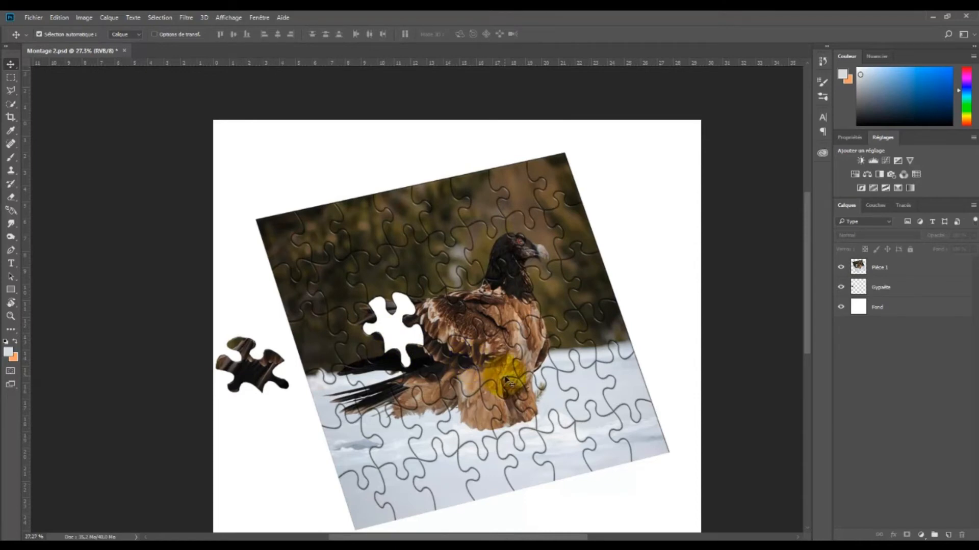
pyautogui.click(474, 359)
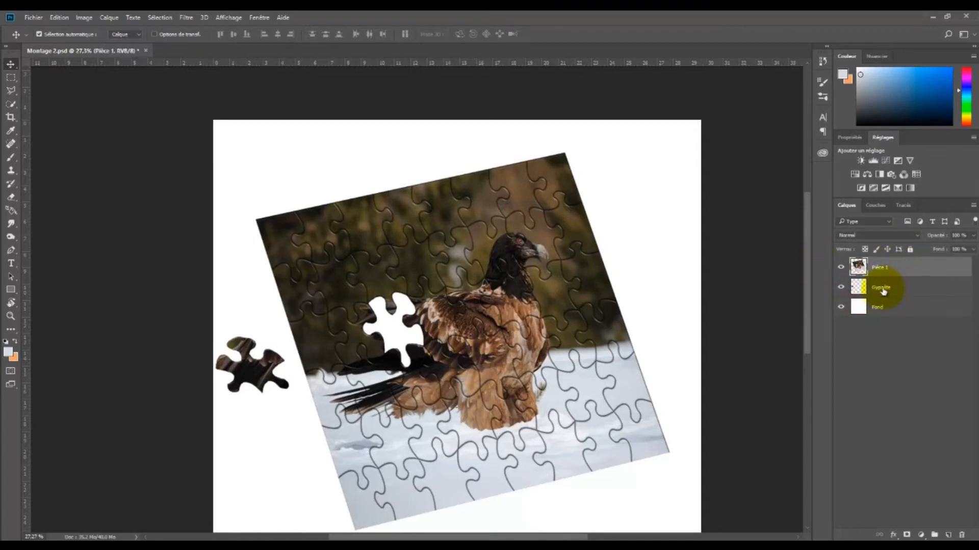
pyautogui.click(841, 267)
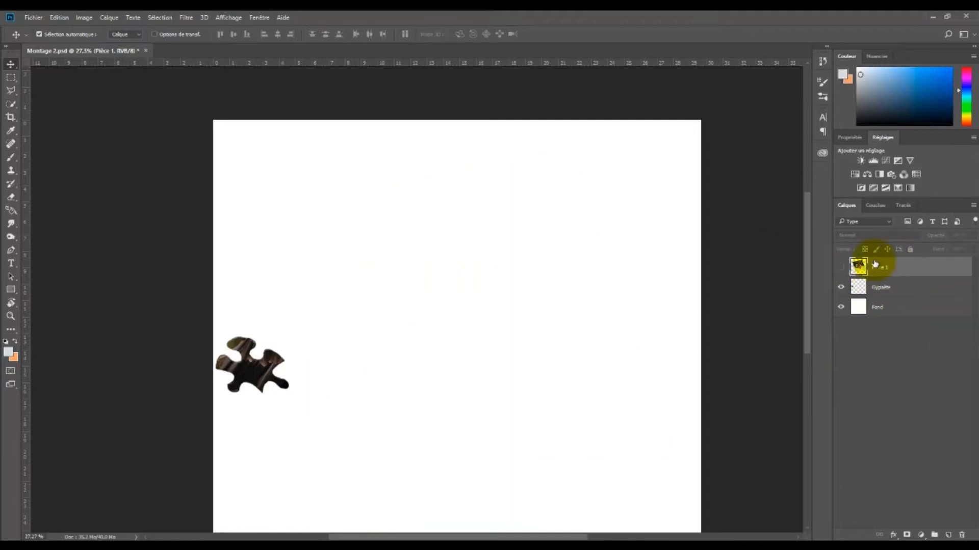
pyautogui.click(841, 267)
# - Place the layer holding the main puzzle picture beneath the loose piece's layer and rename it Gypaète
pyautogui.moveTo(910, 266); pyautogui.dragTo(909, 293)
pyautogui.click(884, 289)
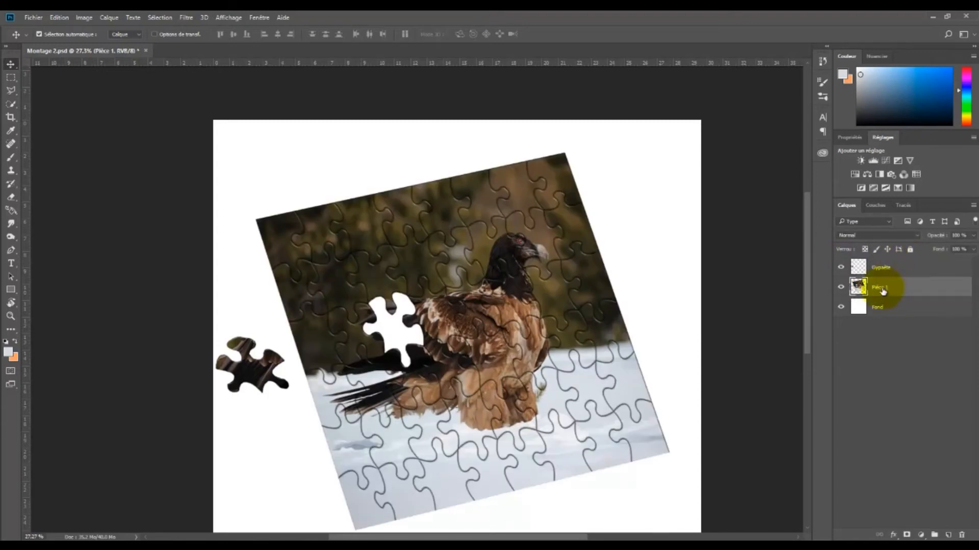
pyautogui.doubleClick(882, 288)
pyautogui.write('Gypaète')
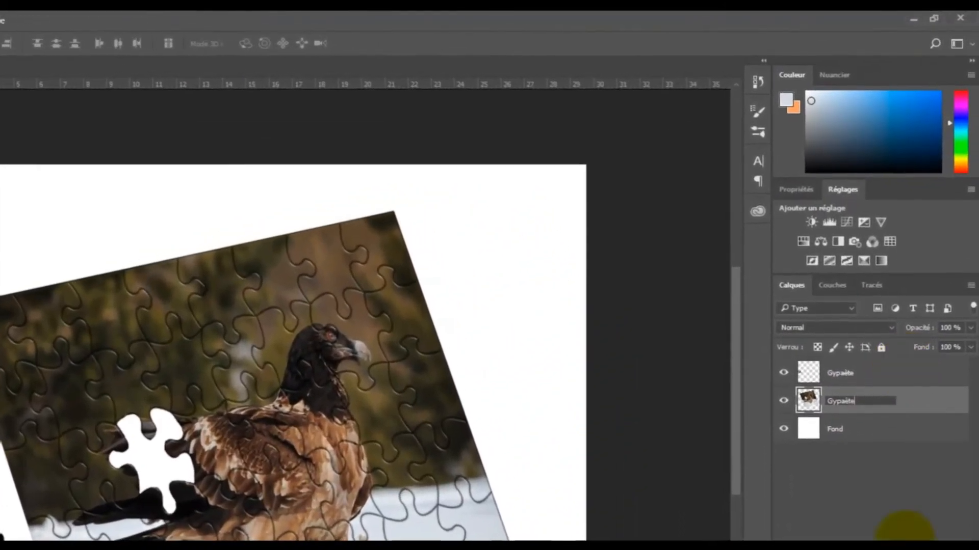
pyautogui.click(851, 342)
# - Rename the layer containing the loose puzzle piece as Pièce 1
pyautogui.doubleClick(839, 374)
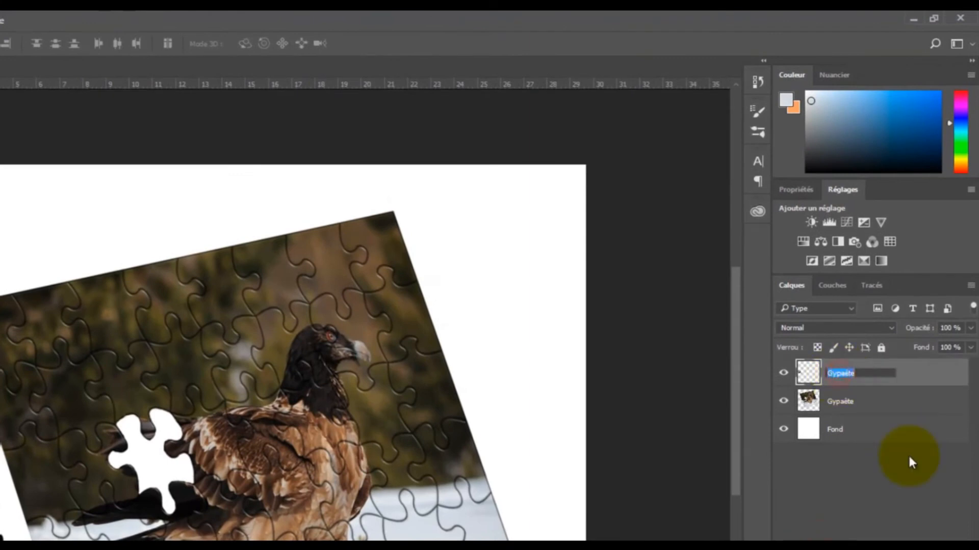
pyautogui.write('Pièce 1')
pyautogui.press('Return')
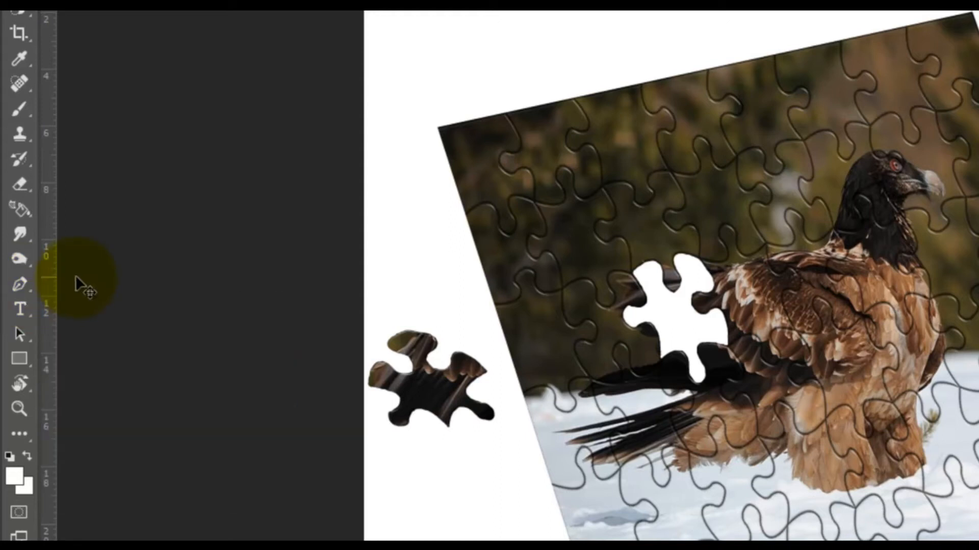
# - Activate the Pen tool in path mode for outlining the puzzle piece at the vulture's head
pyautogui.click(29, 285)
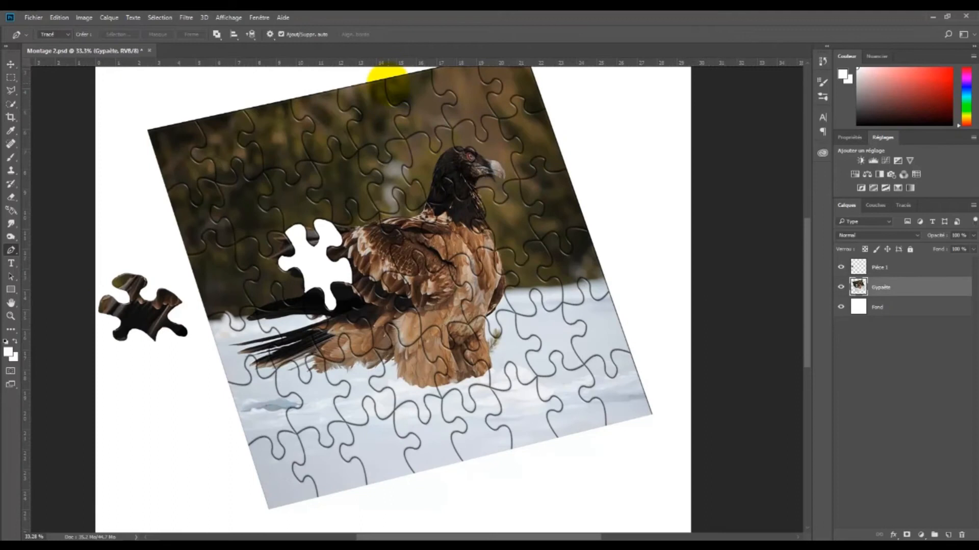
pyautogui.scroll(3, 402, 96)
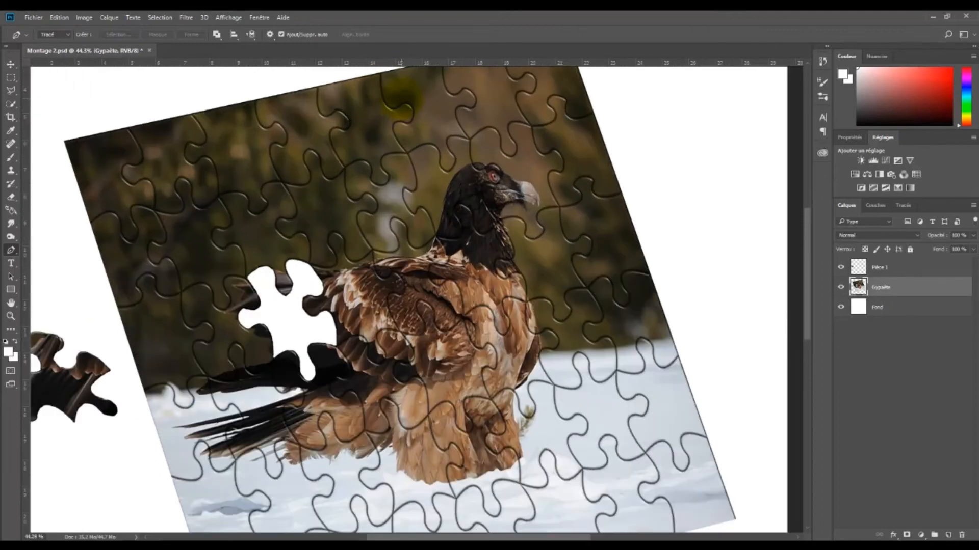
pyautogui.scroll(4, 401, 98)
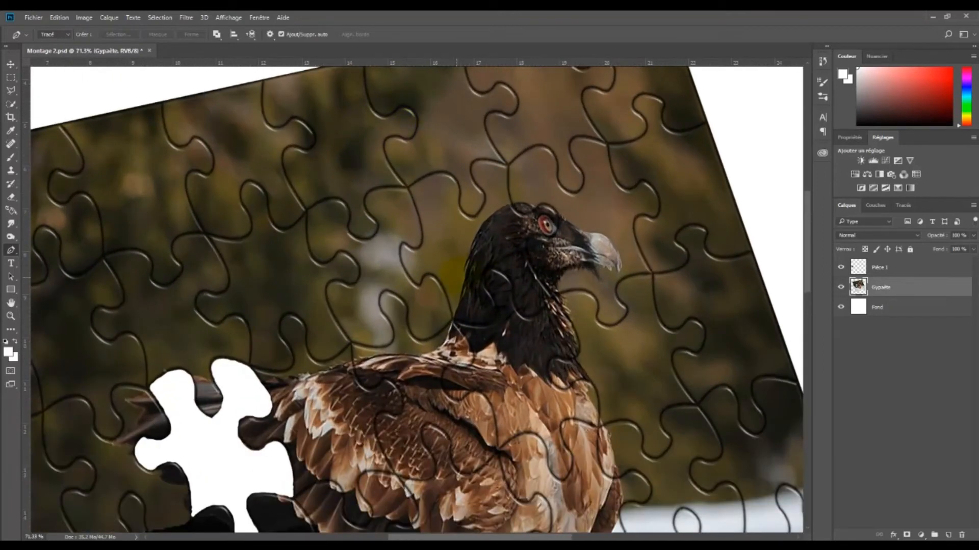
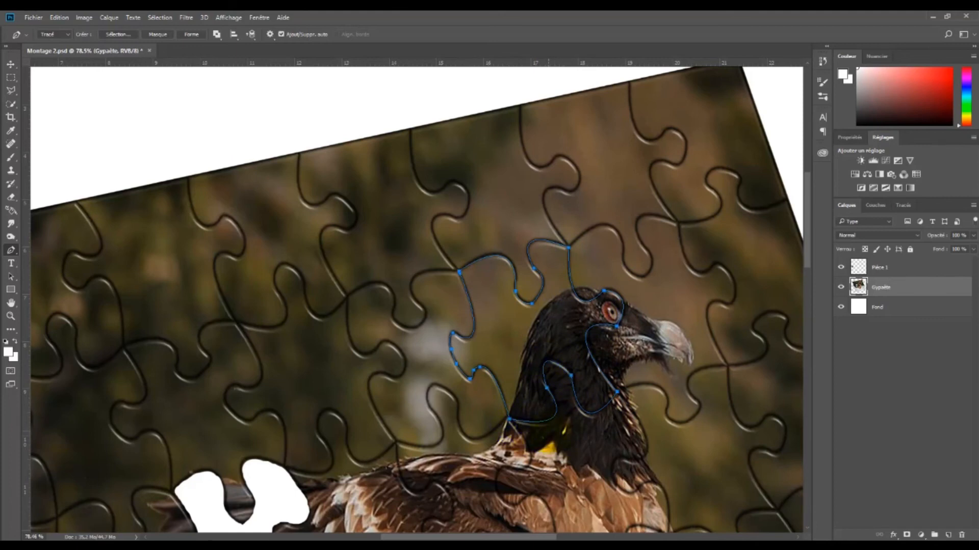
# - Add an anchor point on the path segment crossing the vulture's neck and pull it down onto the piece's lower contour
pyautogui.scroll(5, 543, 433)
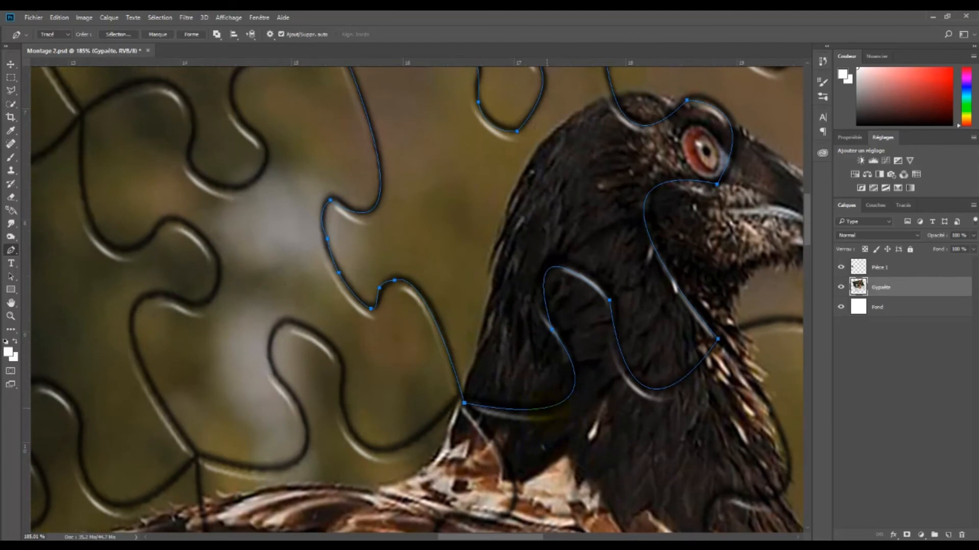
pyautogui.click(545, 408)
pyautogui.moveTo(547, 409); pyautogui.dragTo(547, 414)
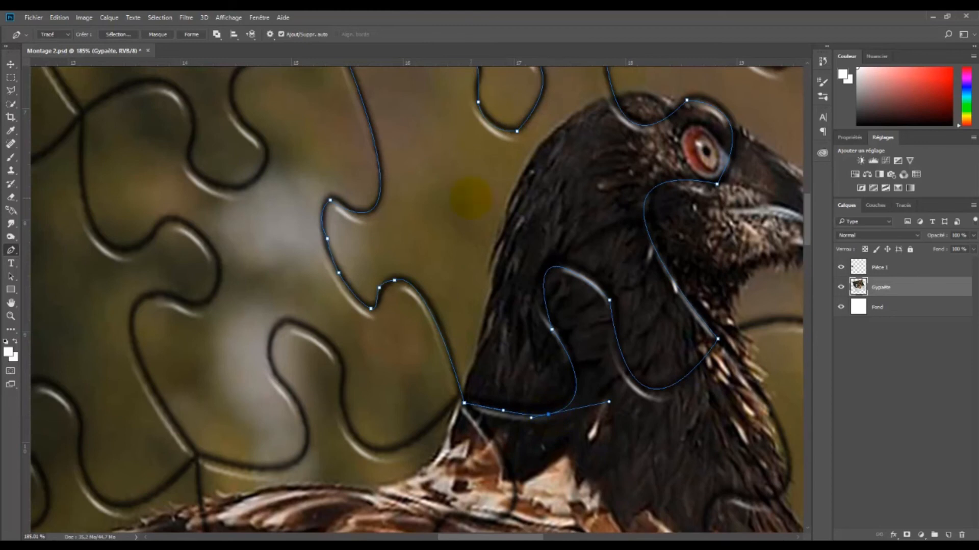
# - Convert the path around the vulture's head piece into a new smoothed selection with a 1-pixel feather radius
pyautogui.scroll(-3, 471, 198)
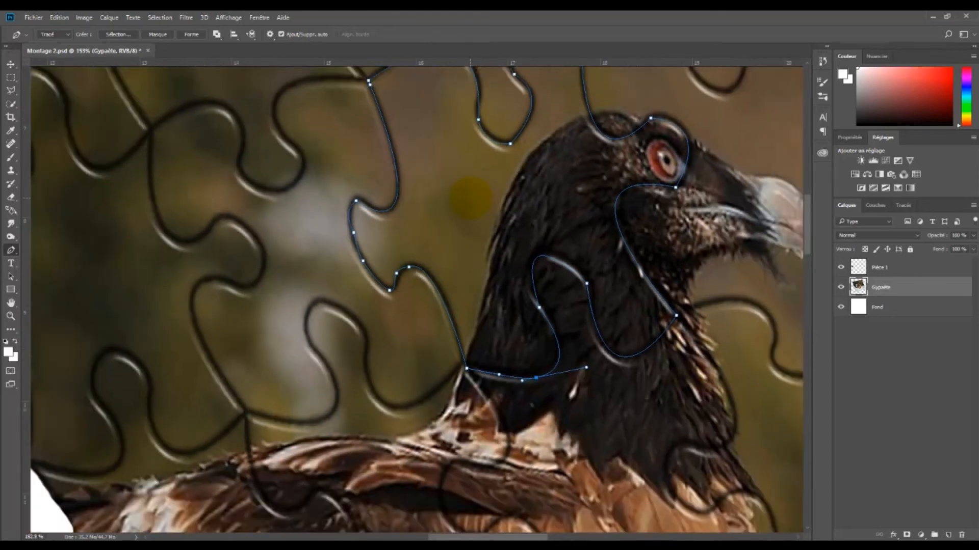
pyautogui.scroll(-5, 471, 199)
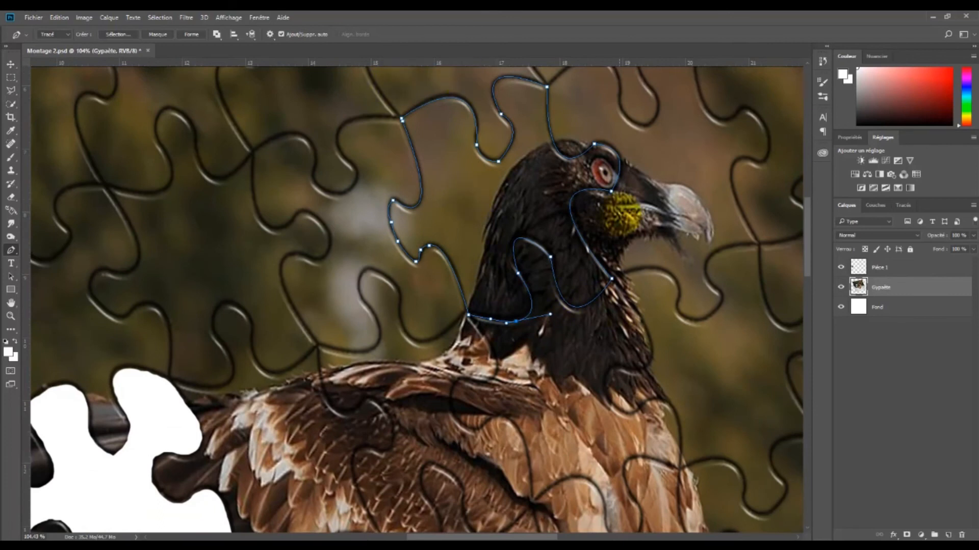
pyautogui.scroll(2, 494, 145)
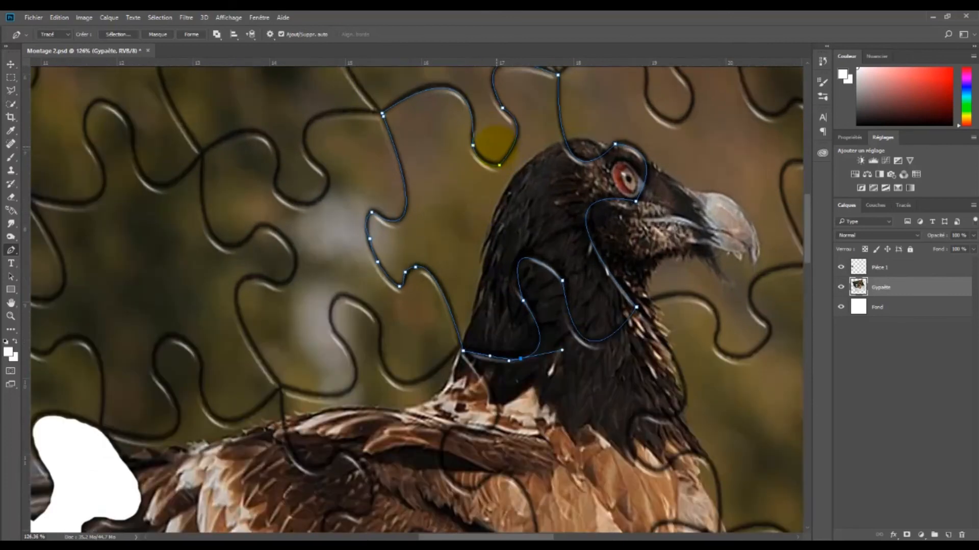
pyautogui.scroll(-2, 493, 145)
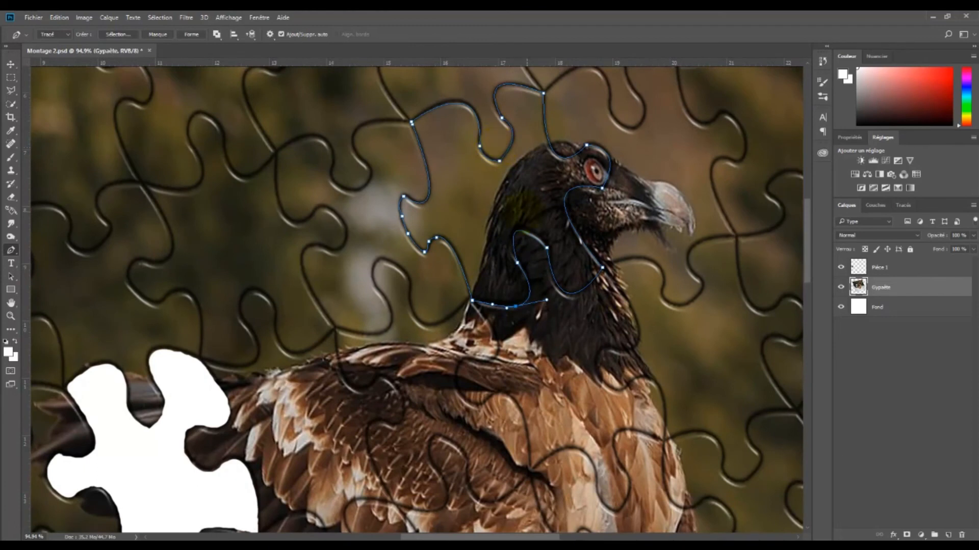
pyautogui.rightClick(490, 183)
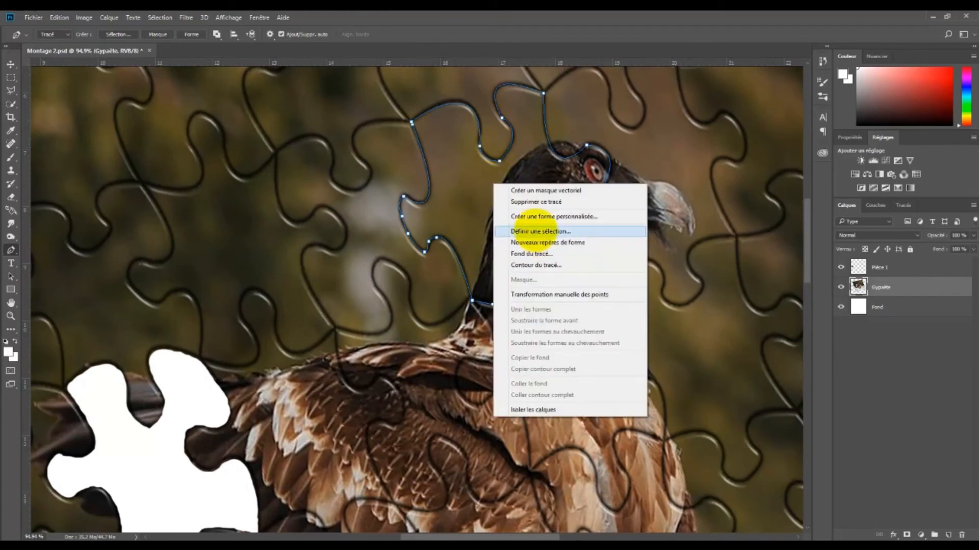
pyautogui.click(530, 229)
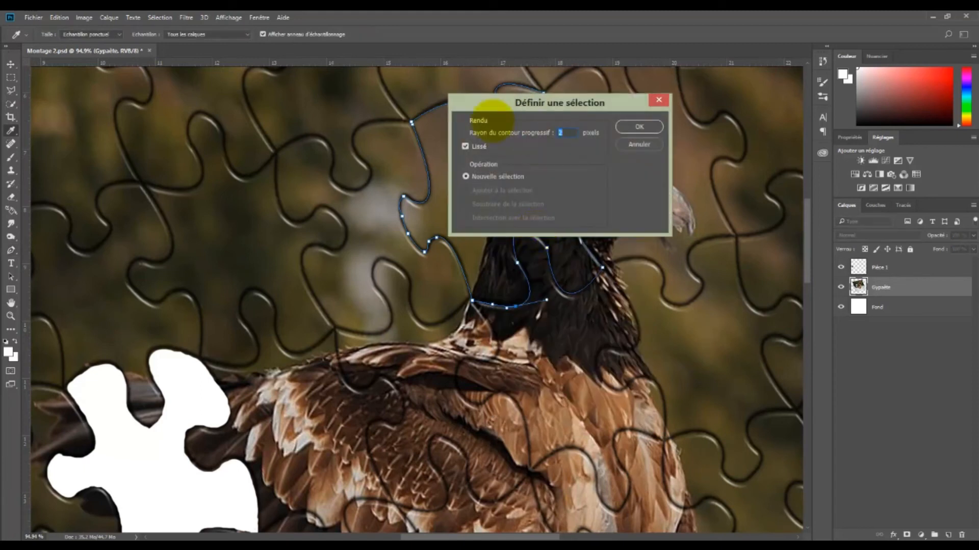
pyautogui.click(565, 133)
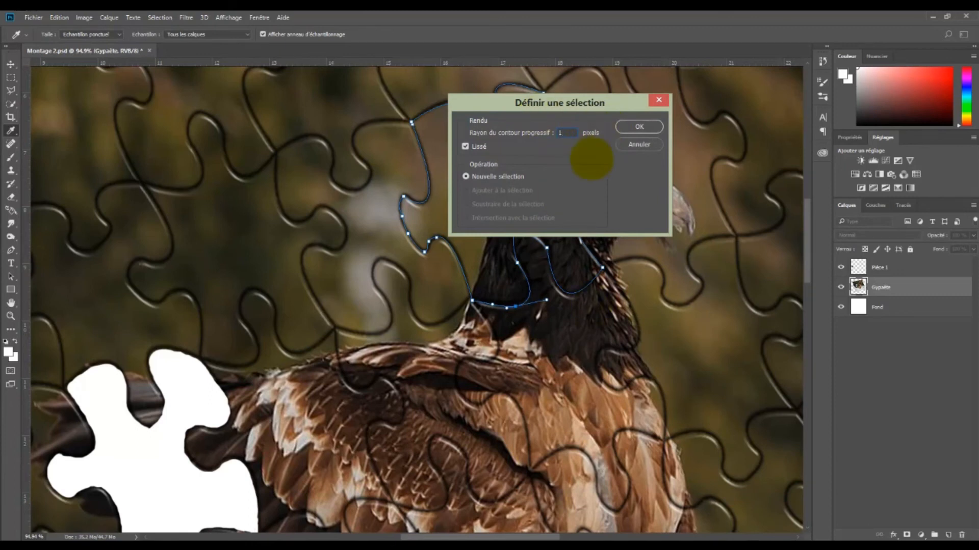
pyautogui.click(639, 126)
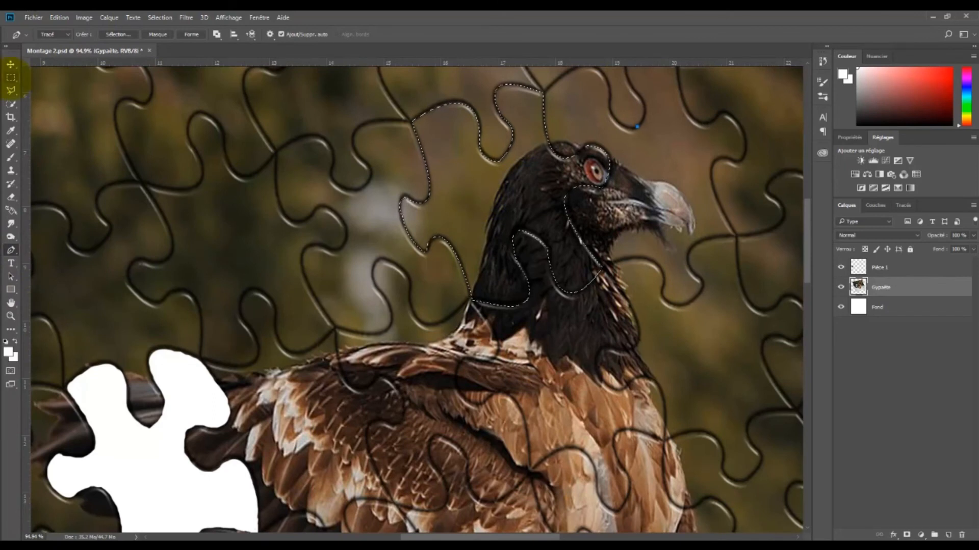
# - Cut the selected head piece out of the Gypaète layer onto its own new layer
pyautogui.click(11, 78)
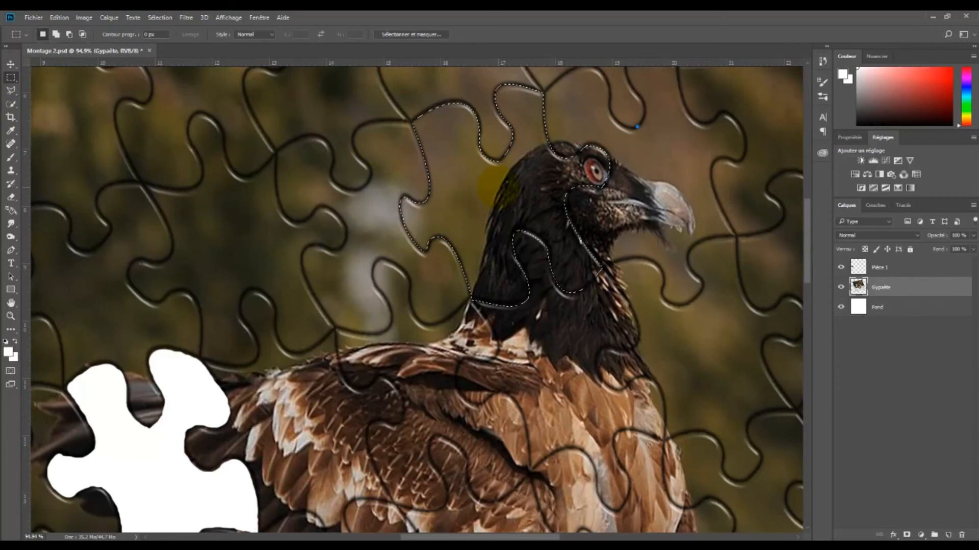
pyautogui.rightClick(498, 187)
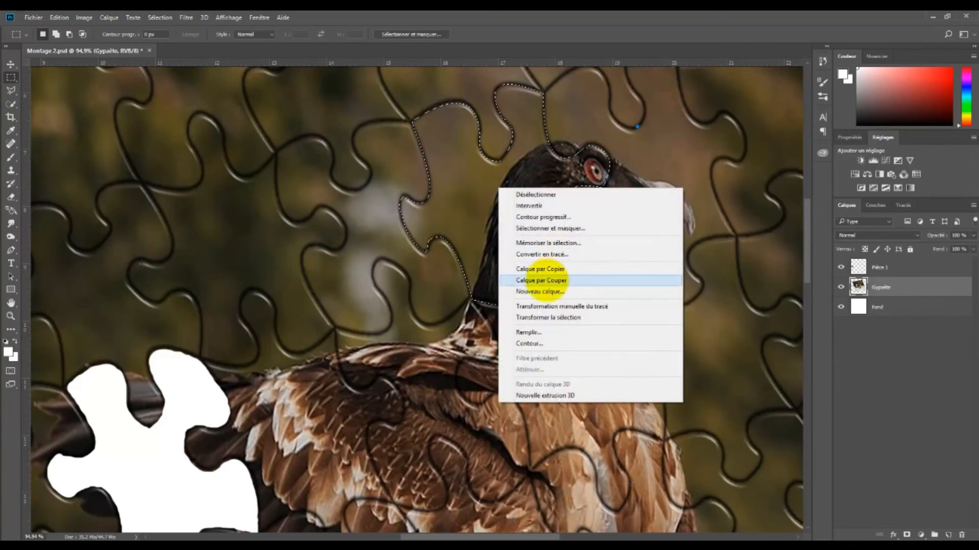
pyautogui.click(546, 280)
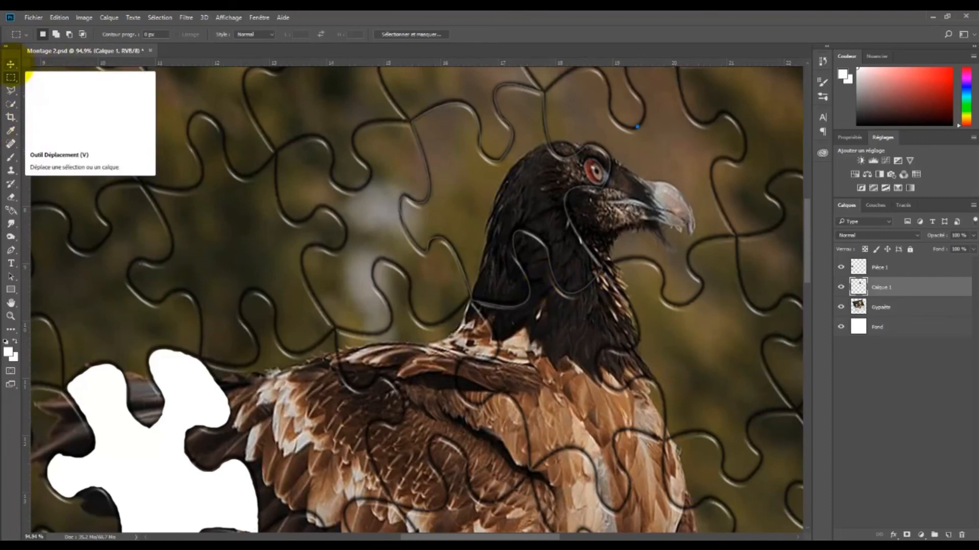
# - Move the cut-out head piece onto the white background beside the puzzle, just below the first loose piece
pyautogui.click(11, 63)
pyautogui.moveTo(514, 193); pyautogui.dragTo(228, 386)
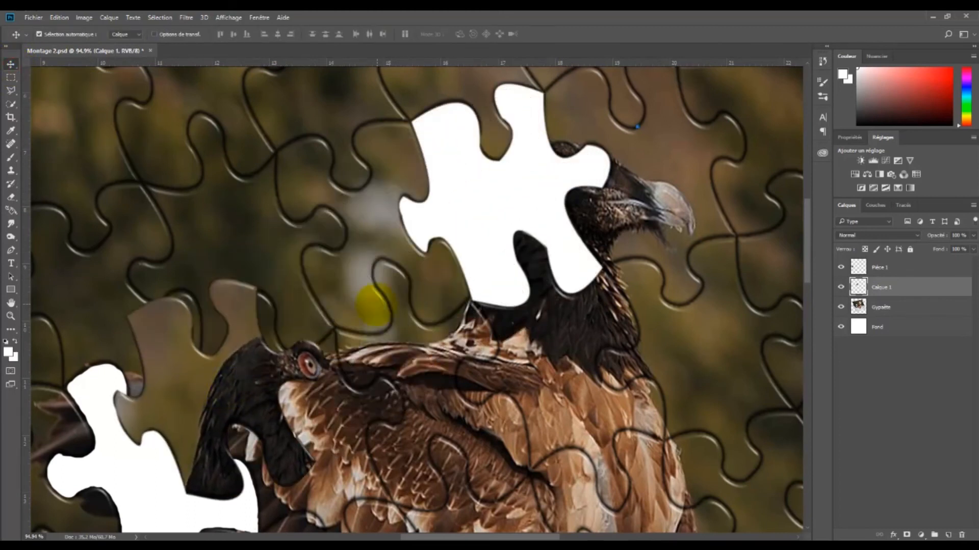
pyautogui.scroll(-10, 395, 293)
pyautogui.scroll(-1, 405, 291)
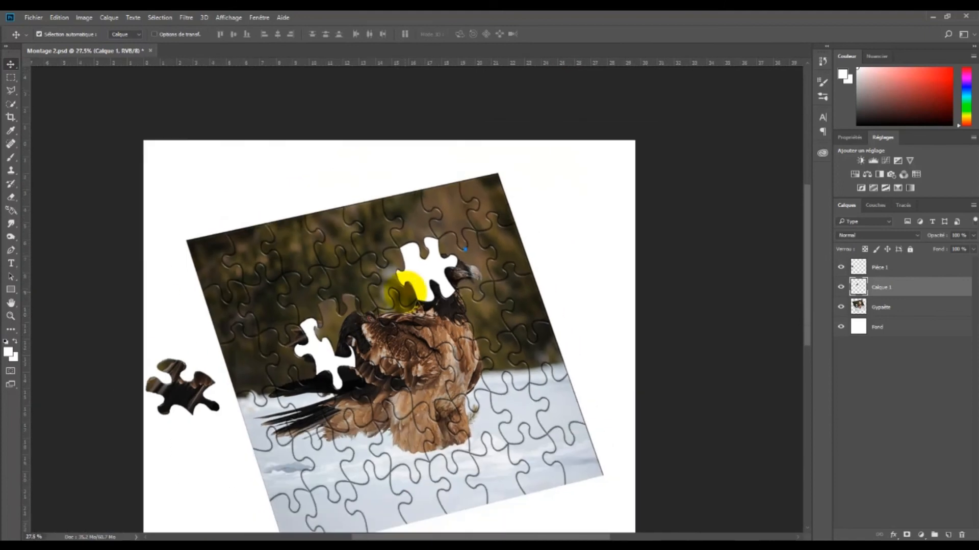
pyautogui.moveTo(334, 332); pyautogui.dragTo(196, 455)
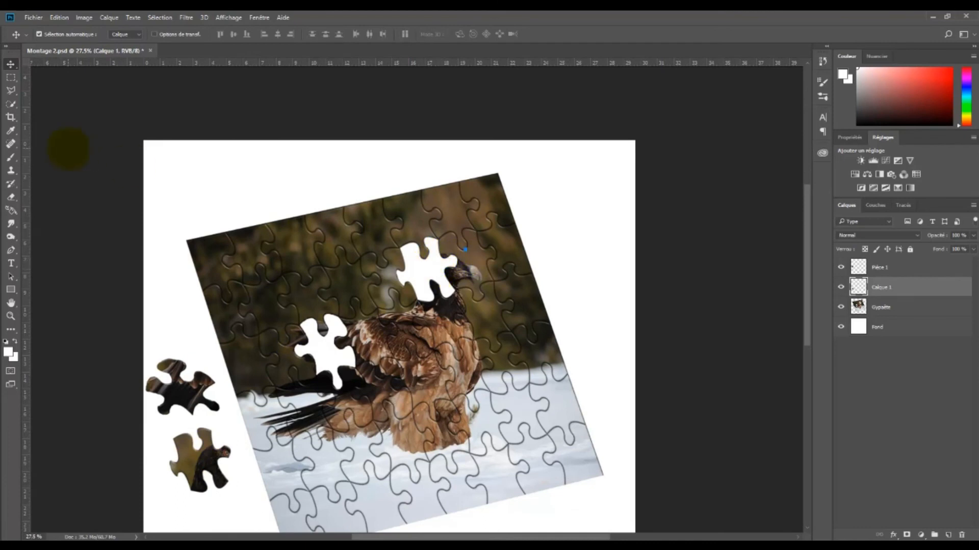
# - Switch to the Curvature Pen tool for outlining another puzzle piece
pyautogui.click(11, 250)
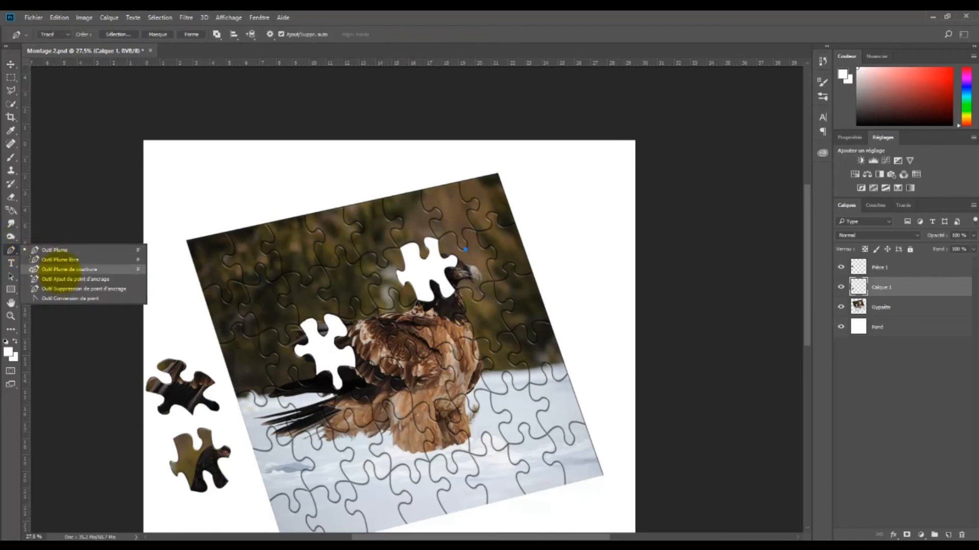
pyautogui.click(70, 269)
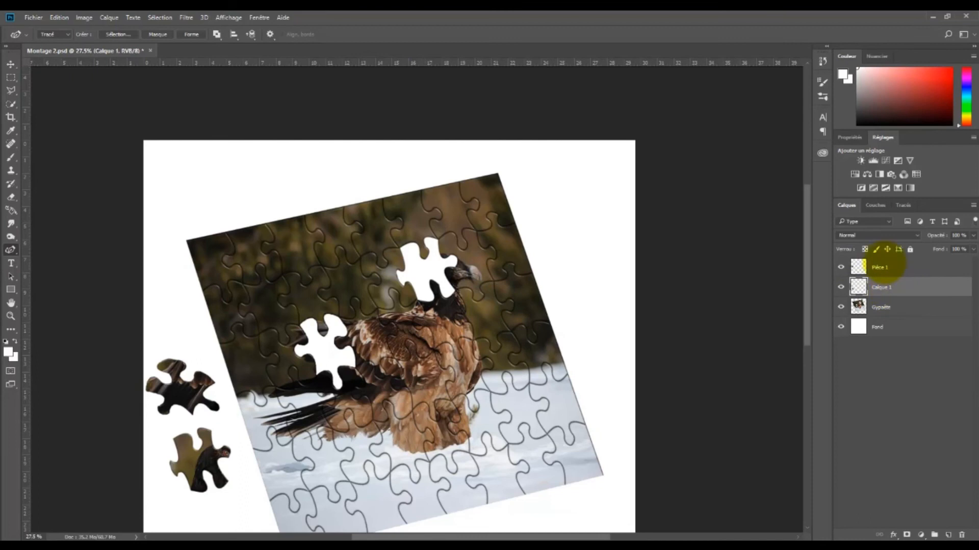
# - Place the head piece's layer above Pièce 1 and rename it Pièce 2
pyautogui.keyDown('shift'); pyautogui.click(902, 266); pyautogui.keyUp('shift')
pyautogui.moveTo(903, 266); pyautogui.dragTo(903, 266)
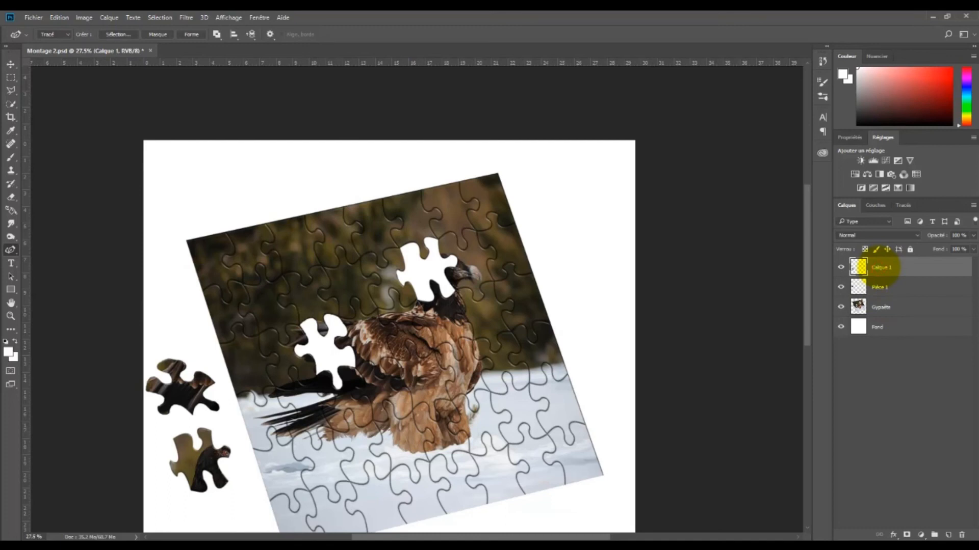
pyautogui.doubleClick(881, 267)
pyautogui.write('Pièce 2')
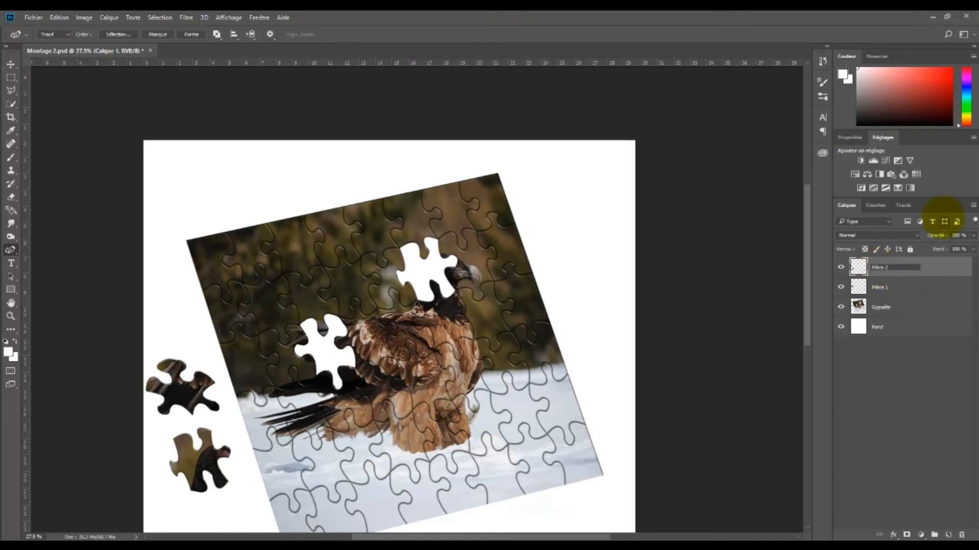
pyautogui.click(898, 357)
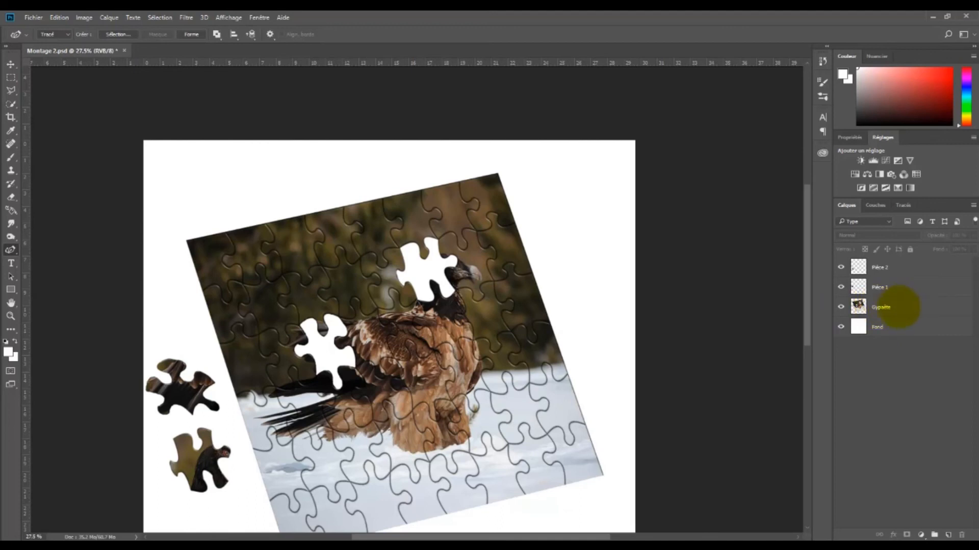
# - On the Gypaète layer, start a curved path on the snow piece's upper tab and bend it through the dip to the upper corner
pyautogui.click(912, 308)
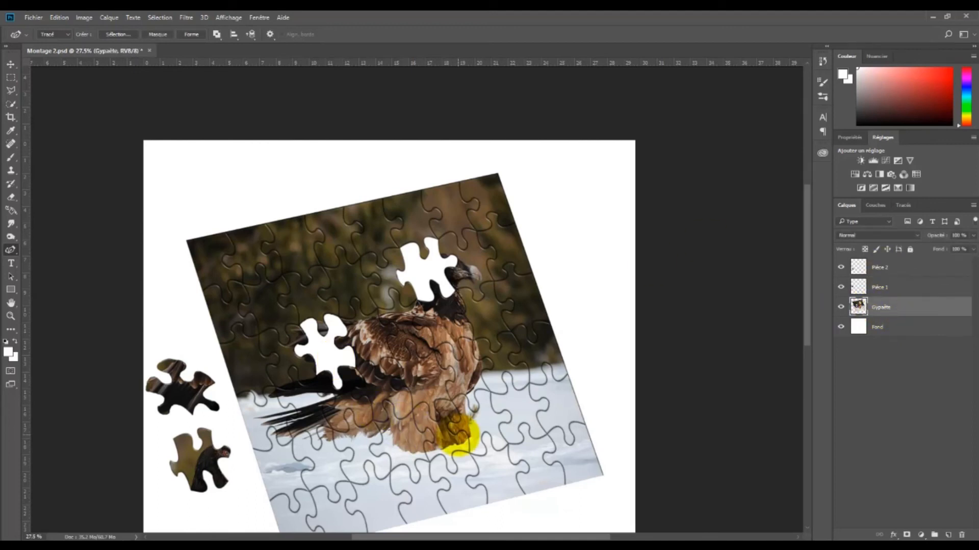
pyautogui.scroll(3, 449, 387)
pyautogui.press('space')
pyautogui.moveTo(554, 428); pyautogui.dragTo(525, 299)
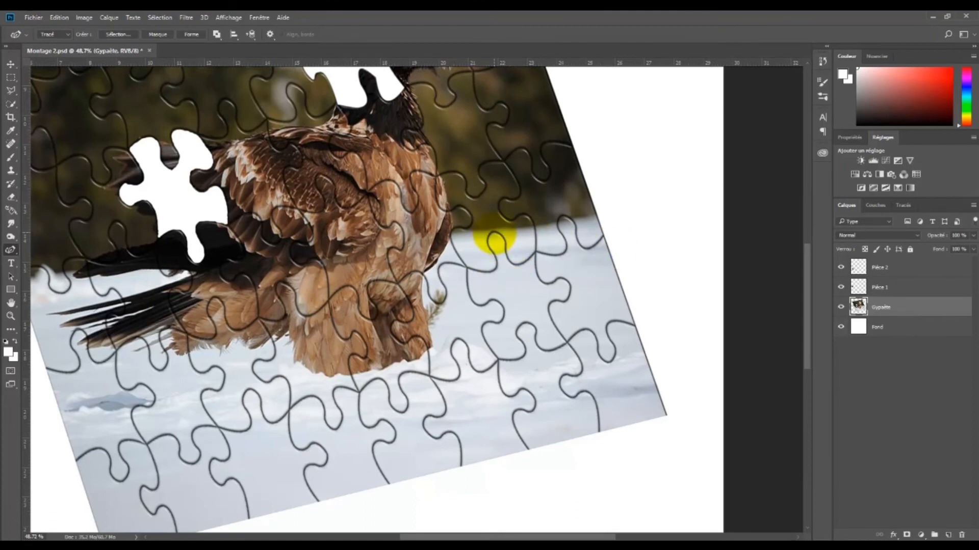
pyautogui.click(493, 233)
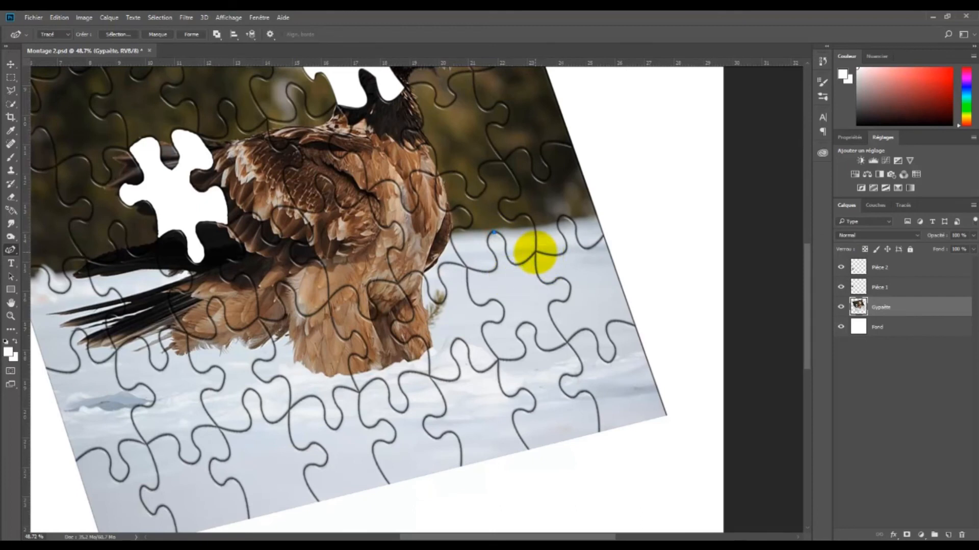
pyautogui.click(536, 252)
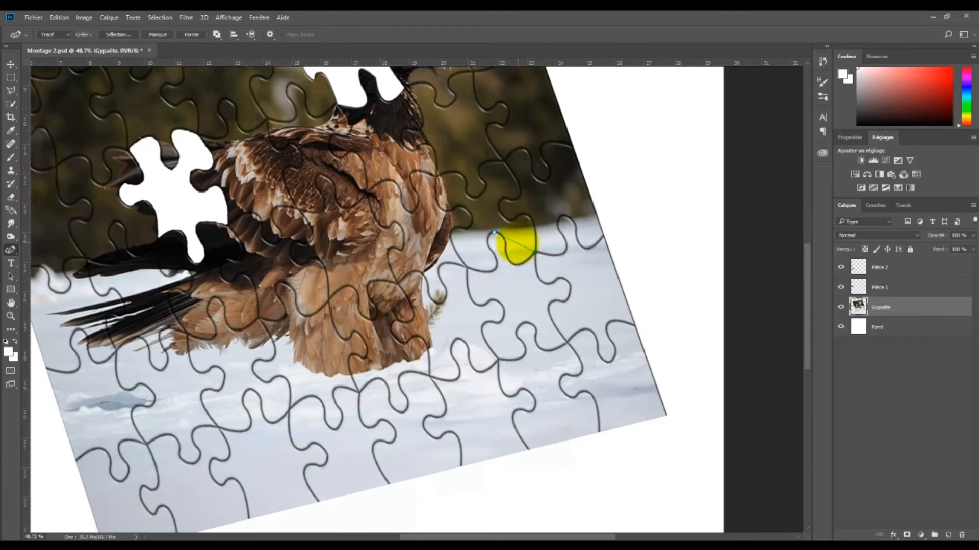
pyautogui.moveTo(518, 244); pyautogui.dragTo(513, 262)
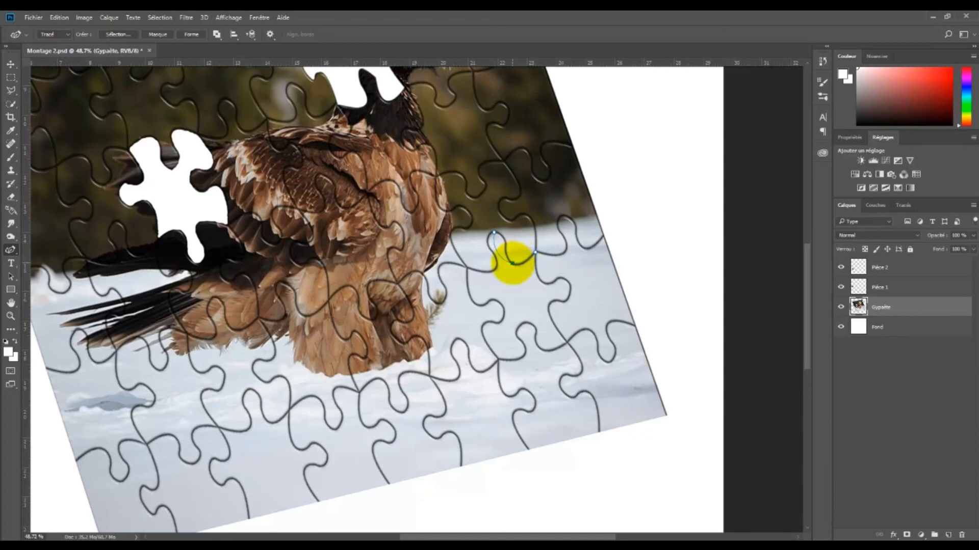
pyautogui.moveTo(514, 264); pyautogui.dragTo(518, 264)
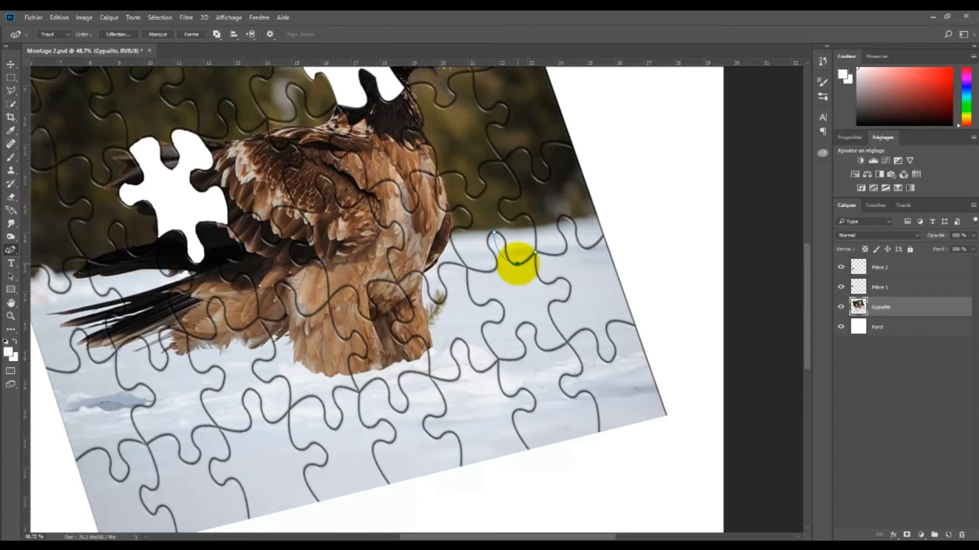
# - Add anchor points between the upper tab and the dip, adjusting them to fit the snow piece's top contour
pyautogui.click(498, 251)
pyautogui.moveTo(498, 251); pyautogui.dragTo(506, 240)
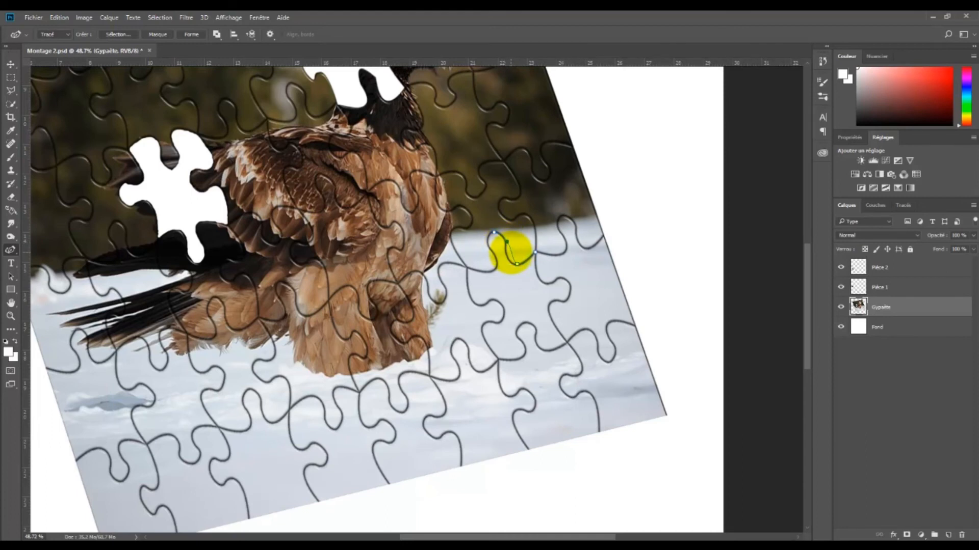
pyautogui.moveTo(511, 253); pyautogui.dragTo(509, 256)
pyautogui.moveTo(507, 250); pyautogui.dragTo(506, 251)
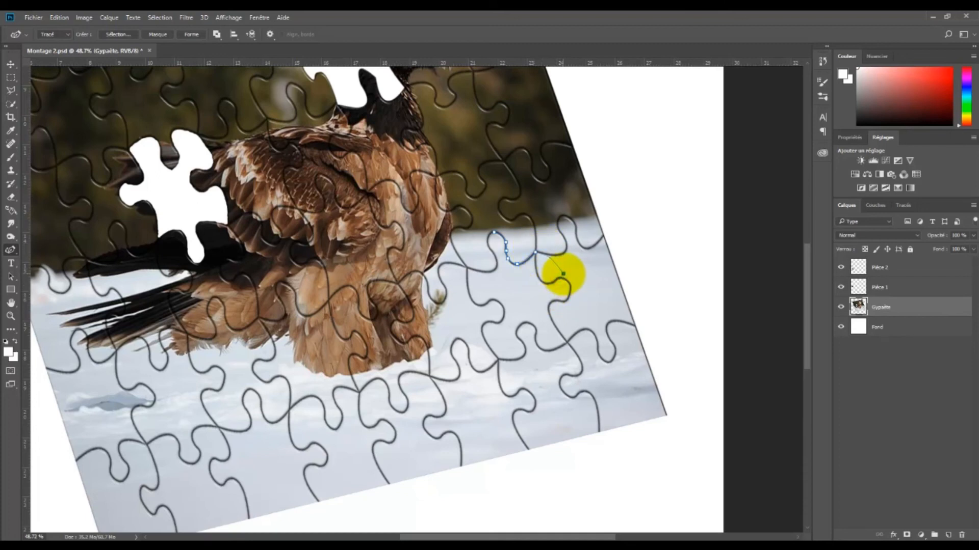
# - Extend the path from the snow piece's upper corner down its right side, placing points around the protruding knob
pyautogui.moveTo(558, 277)
pyautogui.mouseDown()
pyautogui.moveTo(546, 258)
pyautogui.moveTo(543, 277)
pyautogui.mouseUp()
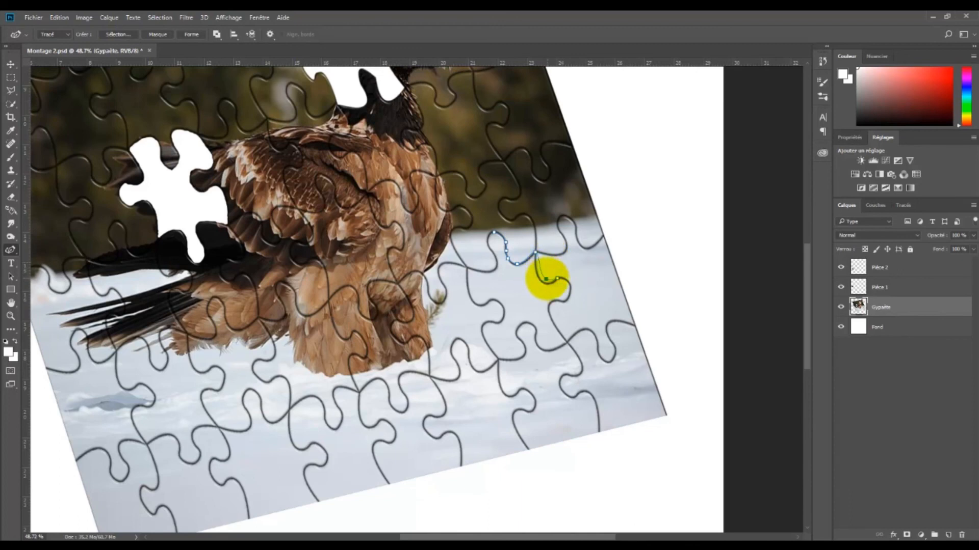
pyautogui.click(536, 262)
pyautogui.moveTo(537, 262); pyautogui.dragTo(536, 265)
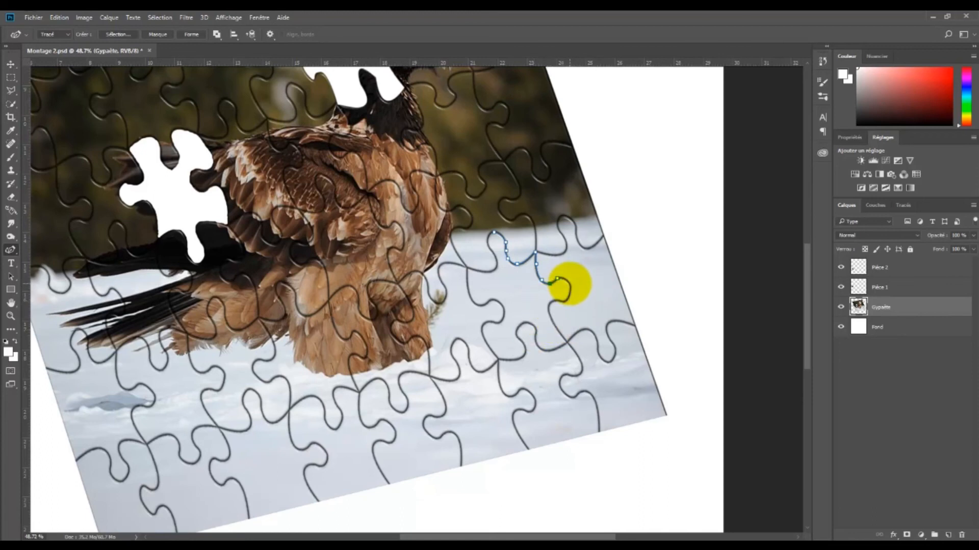
pyautogui.click(570, 284)
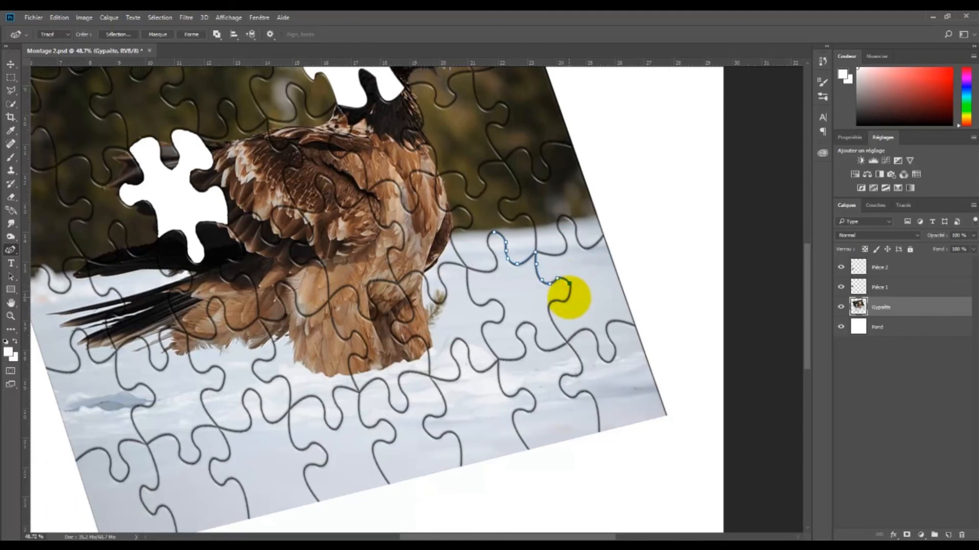
pyautogui.click(565, 301)
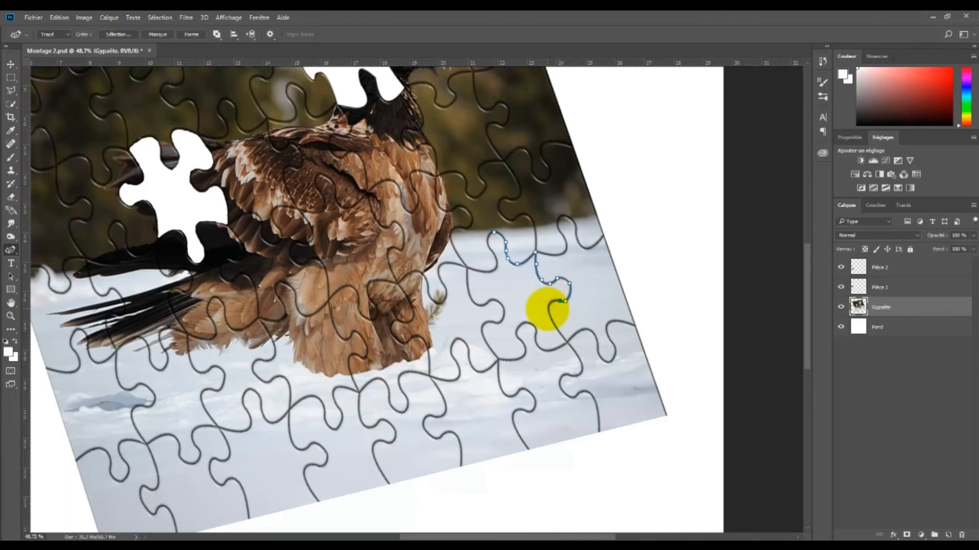
pyautogui.click(548, 306)
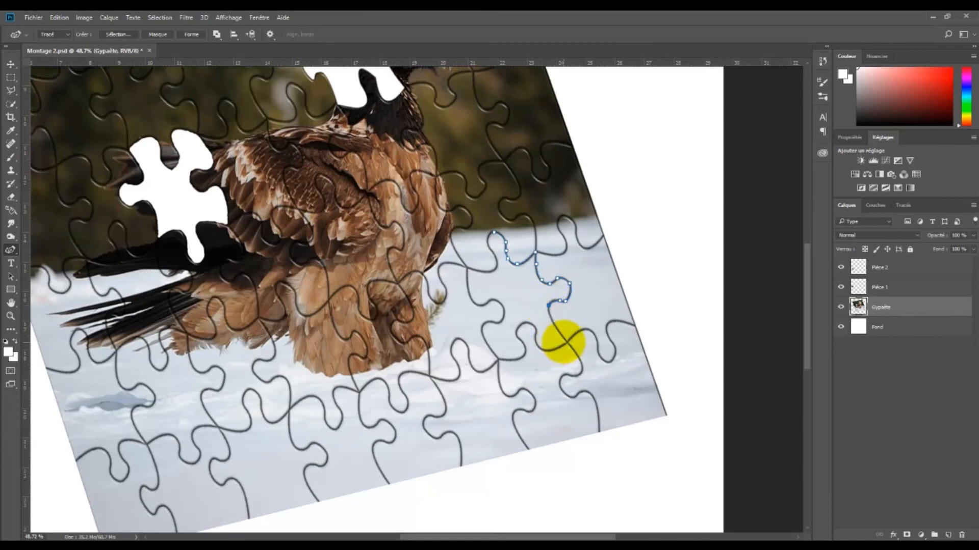
# - Continue the path to the snow piece's lower-right corner and onto the bottom edge, fitting the curve around the corner
pyautogui.click(565, 340)
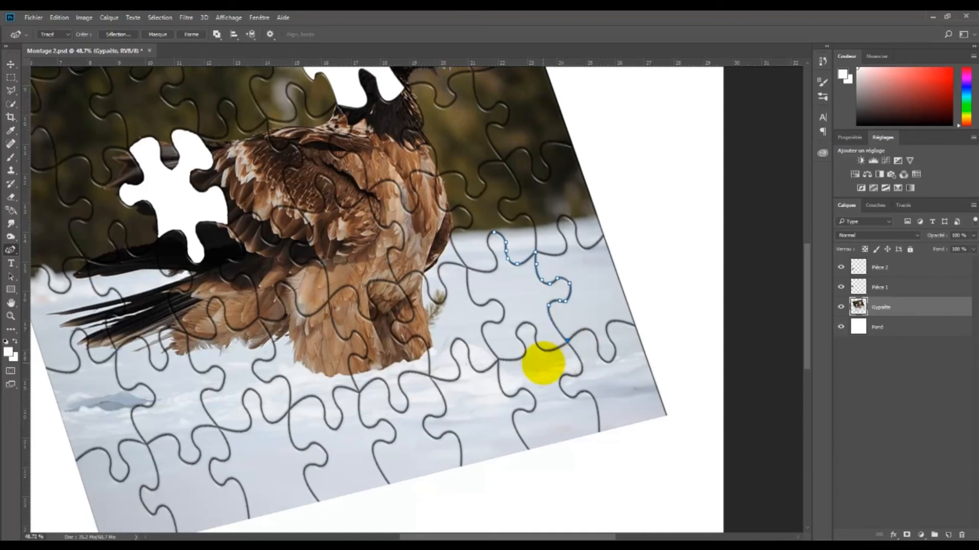
pyautogui.click(541, 349)
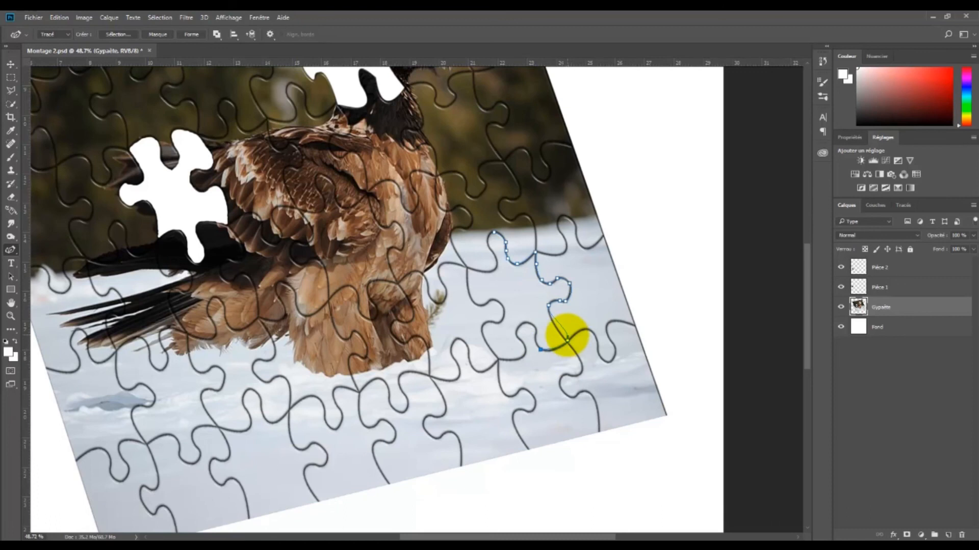
pyautogui.click(564, 330)
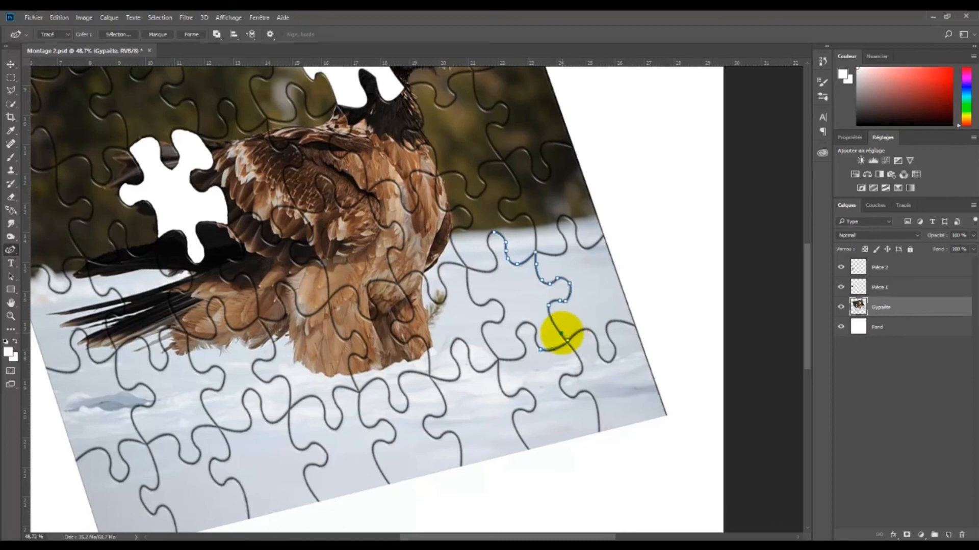
pyautogui.moveTo(566, 341); pyautogui.dragTo(565, 343)
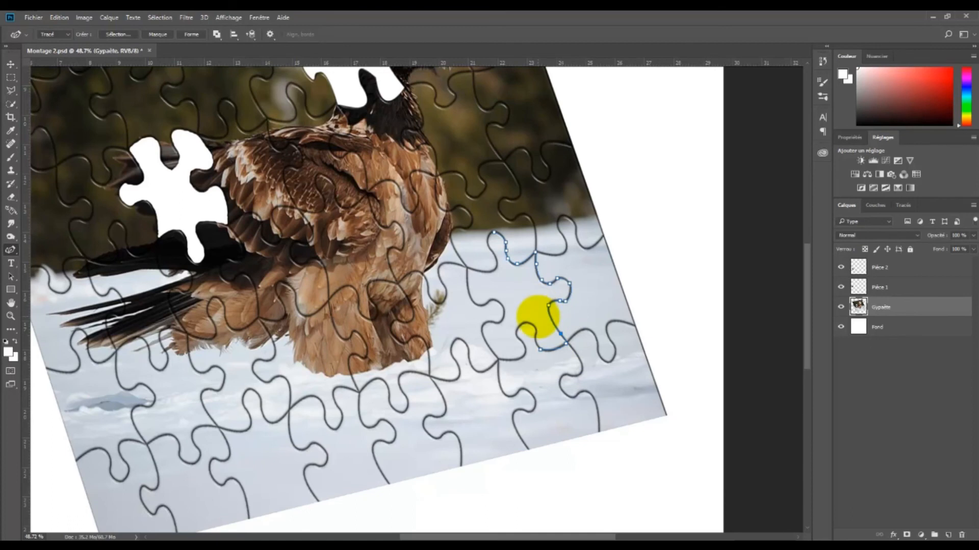
# - Trace the right flank and top of the notch in the snow piece's bottom edge, adding points to refine the curve
pyautogui.click(531, 322)
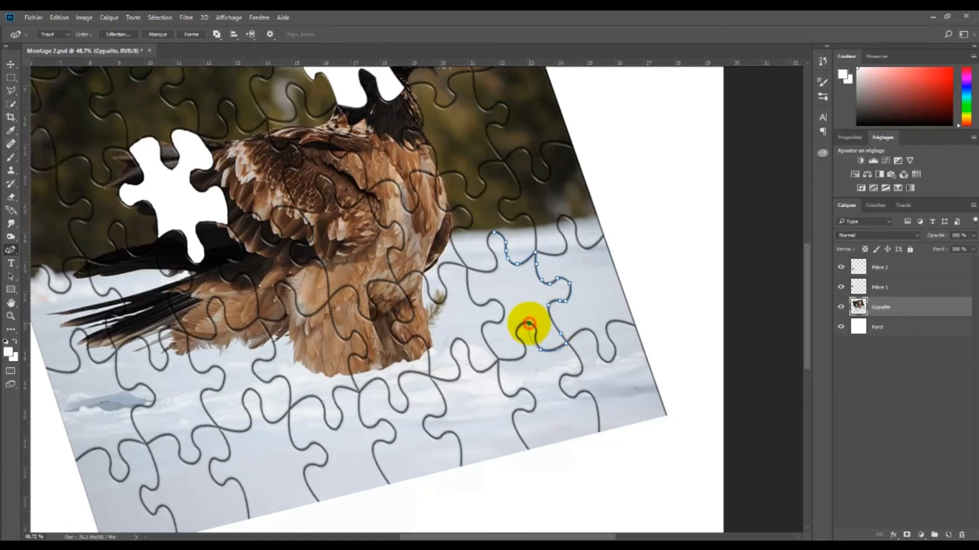
pyautogui.moveTo(531, 321); pyautogui.dragTo(537, 332)
pyautogui.click(524, 325)
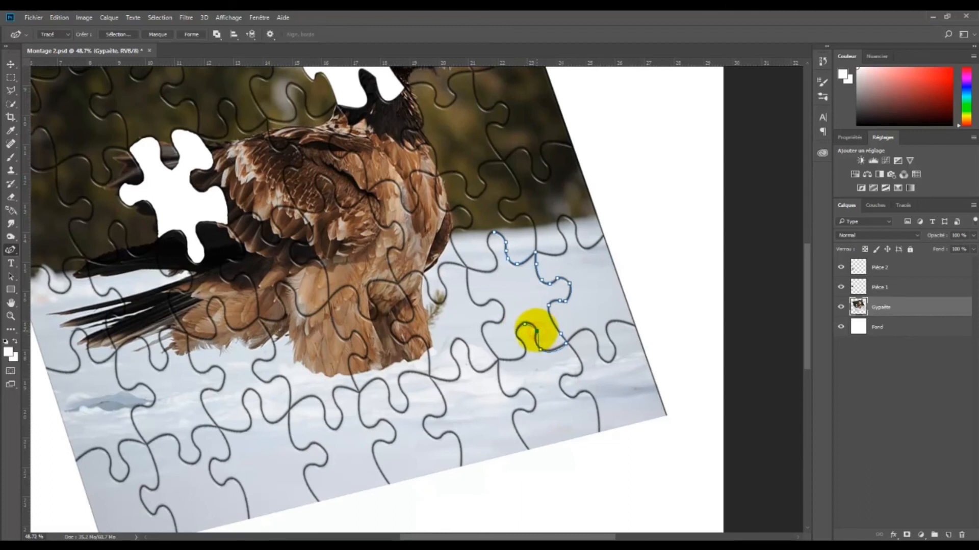
pyautogui.click(539, 339)
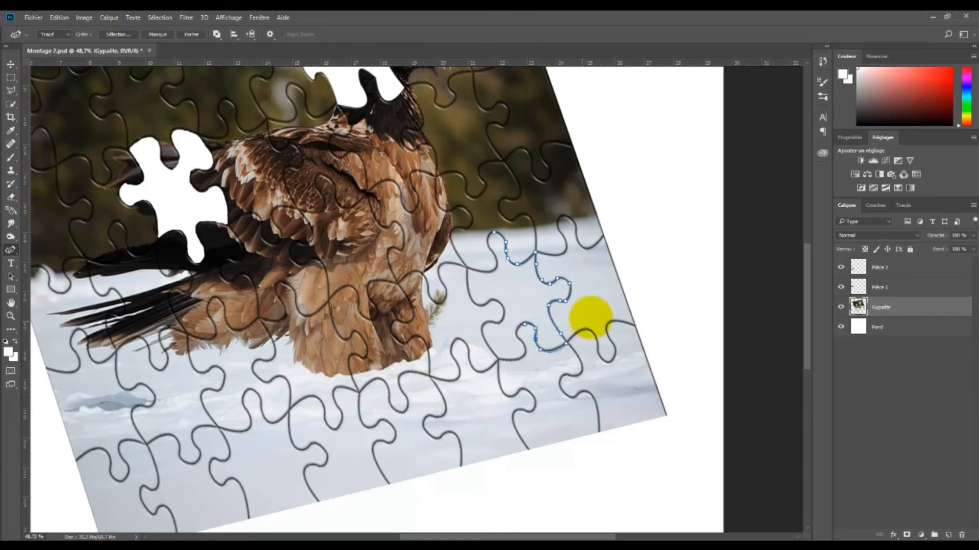
pyautogui.click(554, 351)
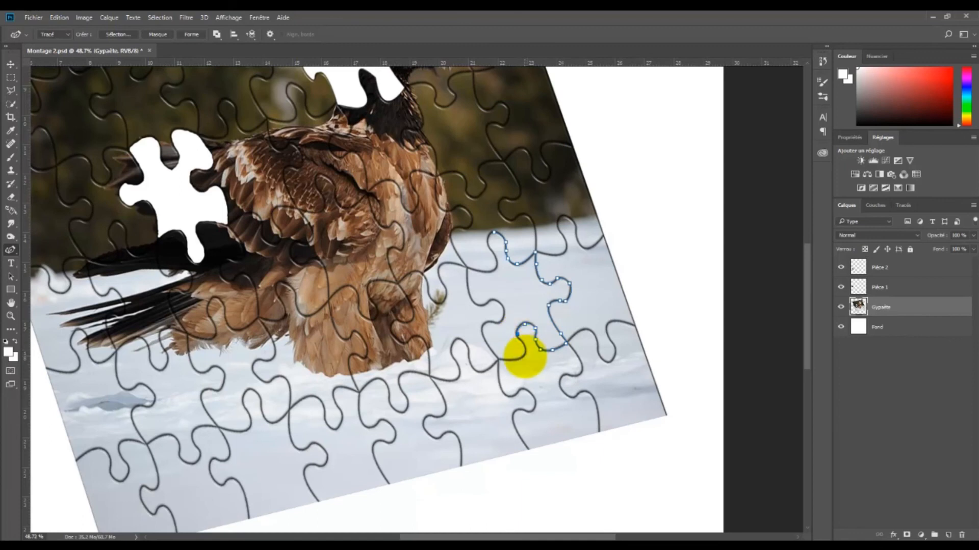
# - Trace the notch's left flank and the rest of the bottom edge to the snow piece's lower-left corner, adjusting the anchor points
pyautogui.moveTo(519, 357)
pyautogui.mouseDown()
pyautogui.moveTo(533, 355)
pyautogui.moveTo(520, 358)
pyautogui.mouseUp()
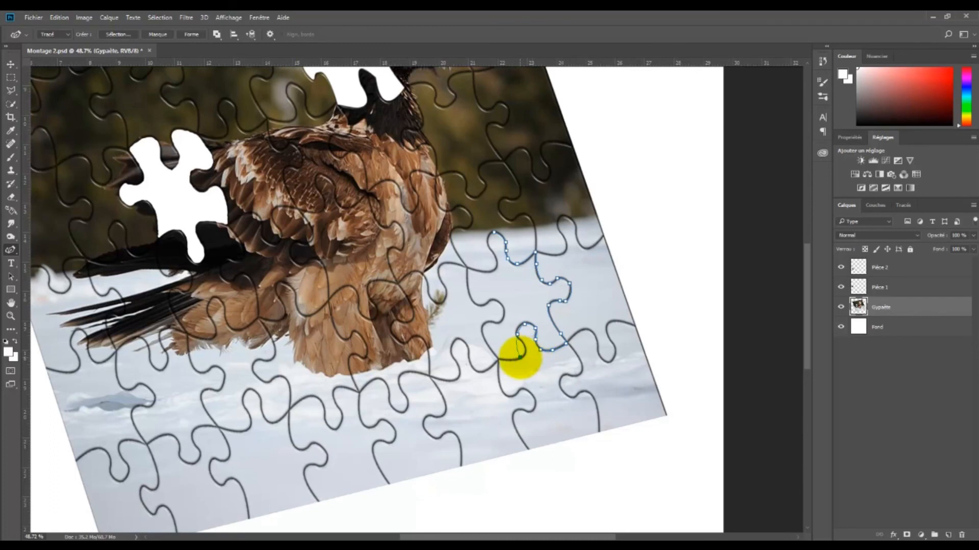
pyautogui.click(560, 334)
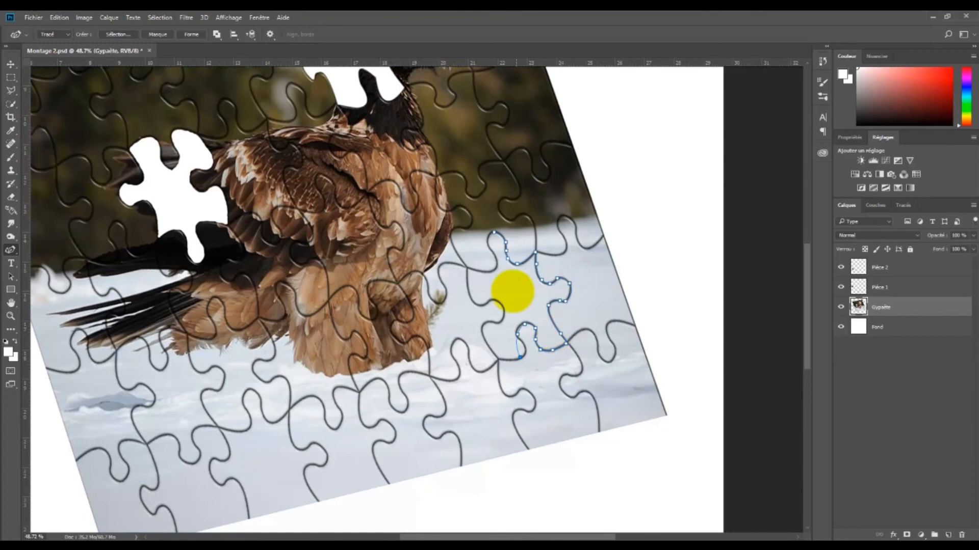
pyautogui.click(516, 345)
pyautogui.moveTo(516, 346); pyautogui.dragTo(524, 349)
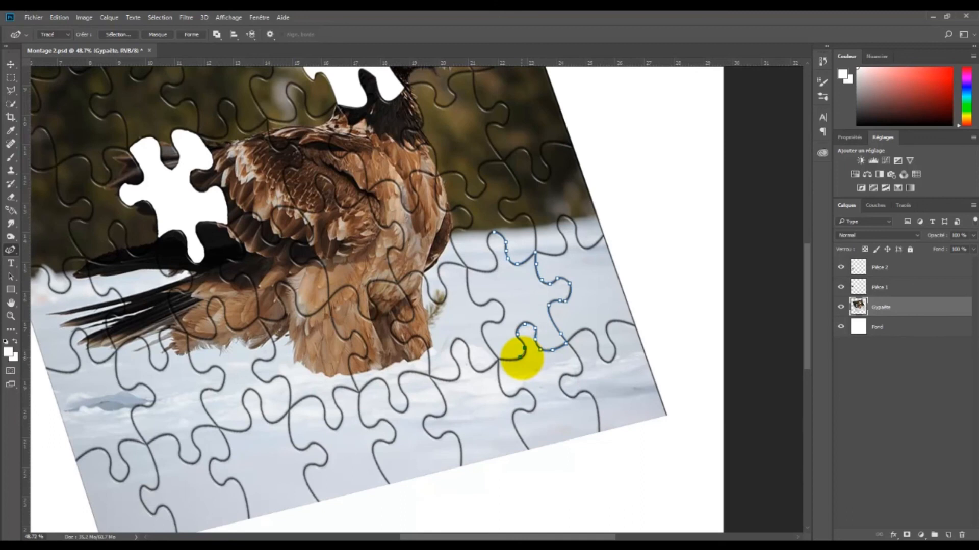
pyautogui.click(511, 360)
pyautogui.moveTo(520, 354); pyautogui.dragTo(521, 357)
pyautogui.click(497, 359)
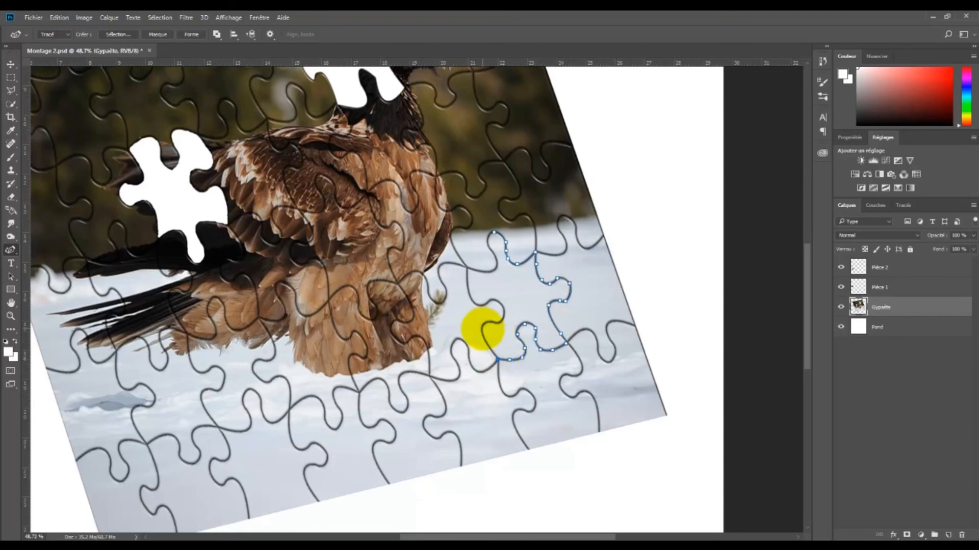
# - Extend the path up the snow piece's left side from the lower corner and around the inward notch, correcting the curve with extra points
pyautogui.click(483, 325)
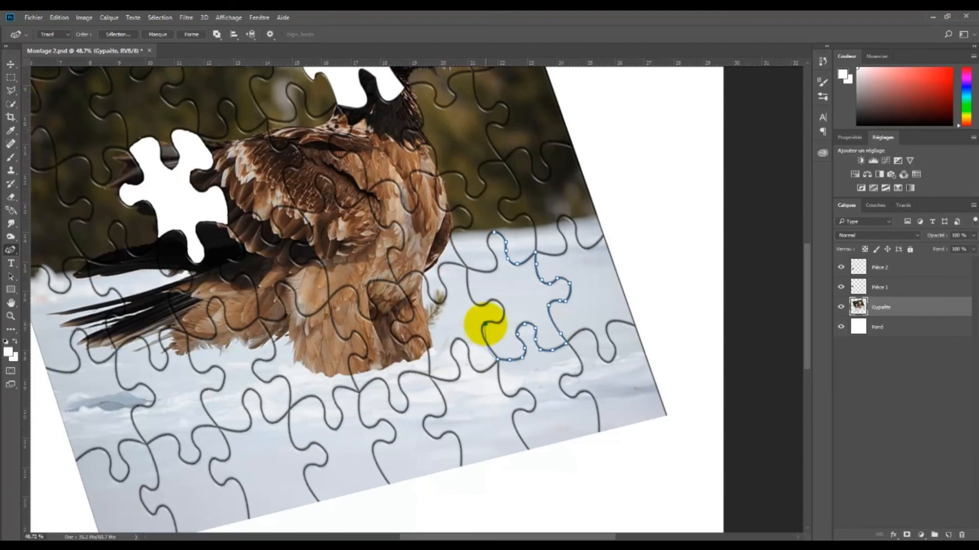
pyautogui.click(488, 346)
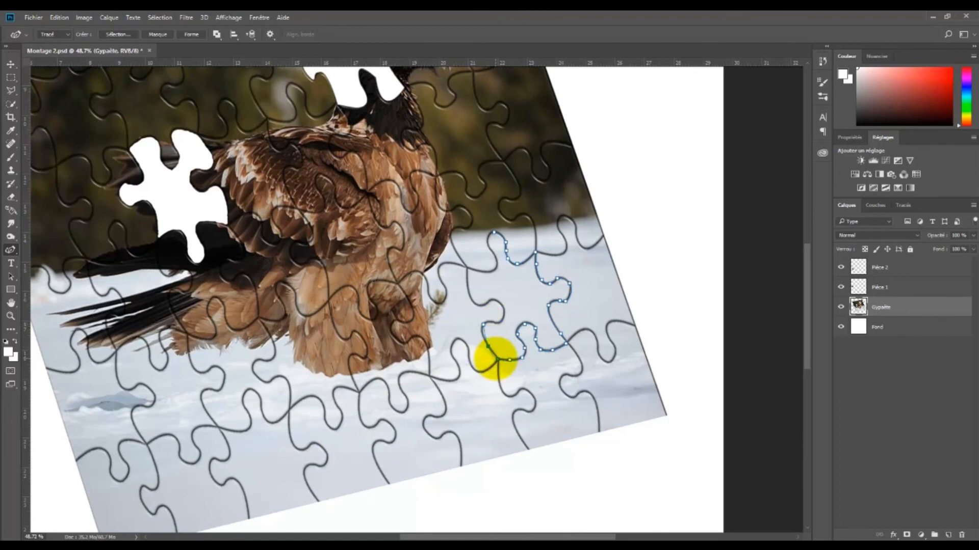
pyautogui.click(500, 358)
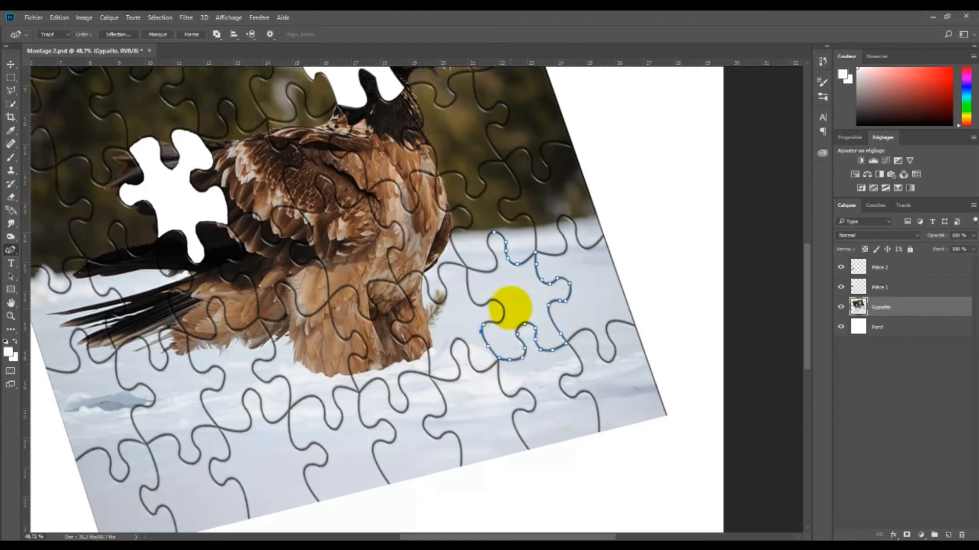
pyautogui.click(500, 323)
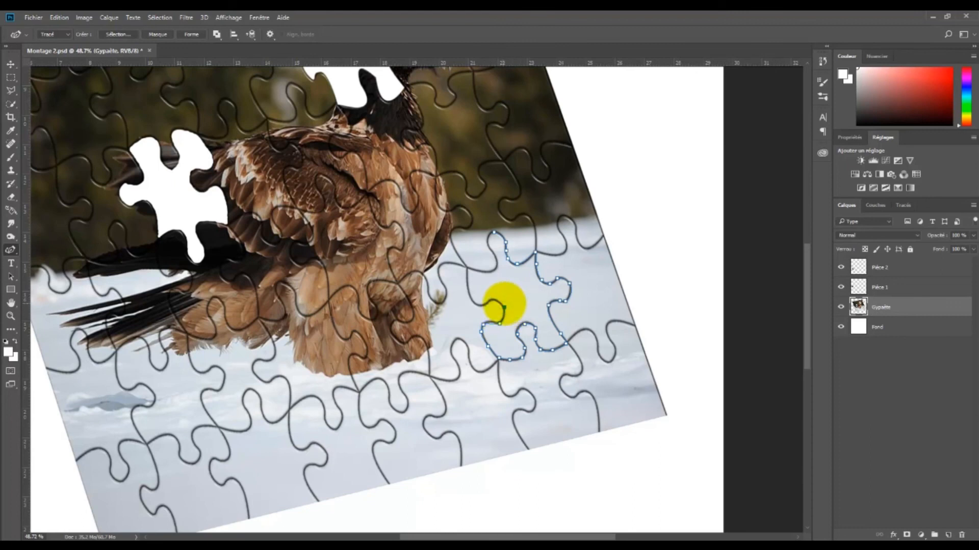
pyautogui.click(489, 301)
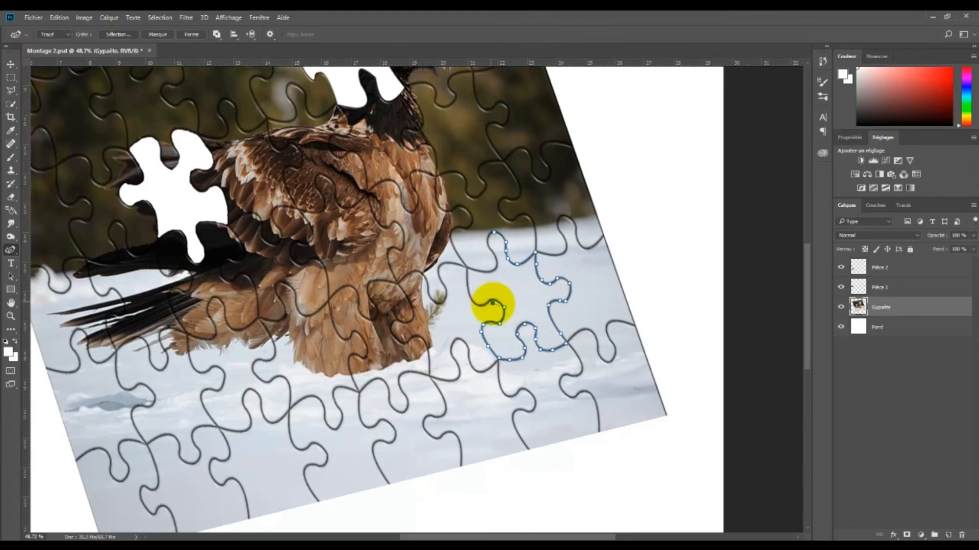
pyautogui.moveTo(499, 304); pyautogui.dragTo(498, 300)
pyautogui.click(492, 301)
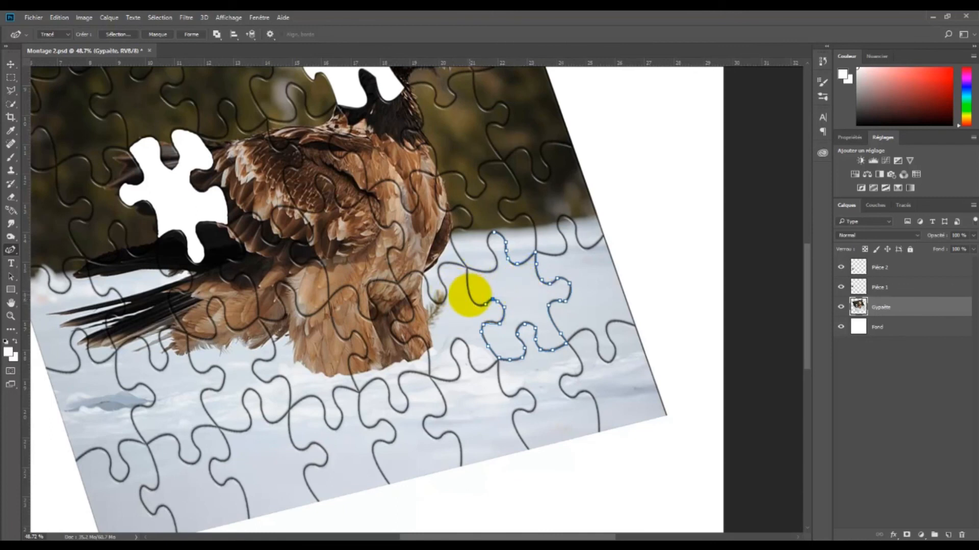
# - Trace the remaining left side, upper-left corner and upper tab of the snow piece, and close the path at its starting point
pyautogui.click(469, 294)
pyautogui.click(466, 267)
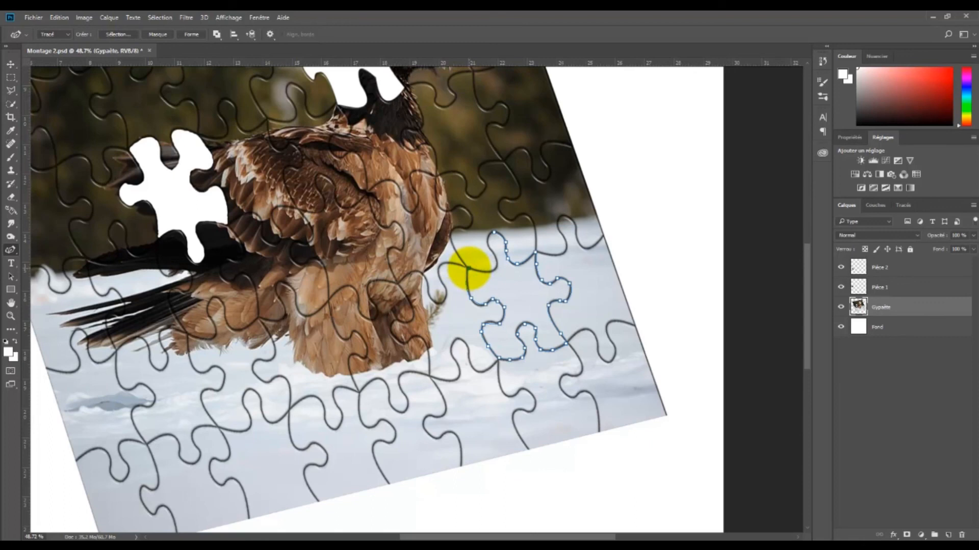
pyautogui.click(468, 287)
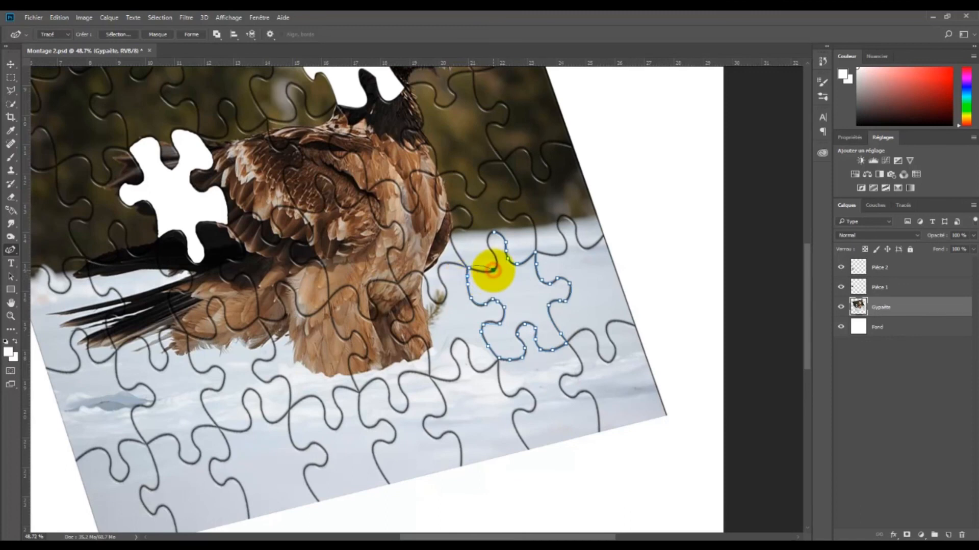
pyautogui.click(482, 265)
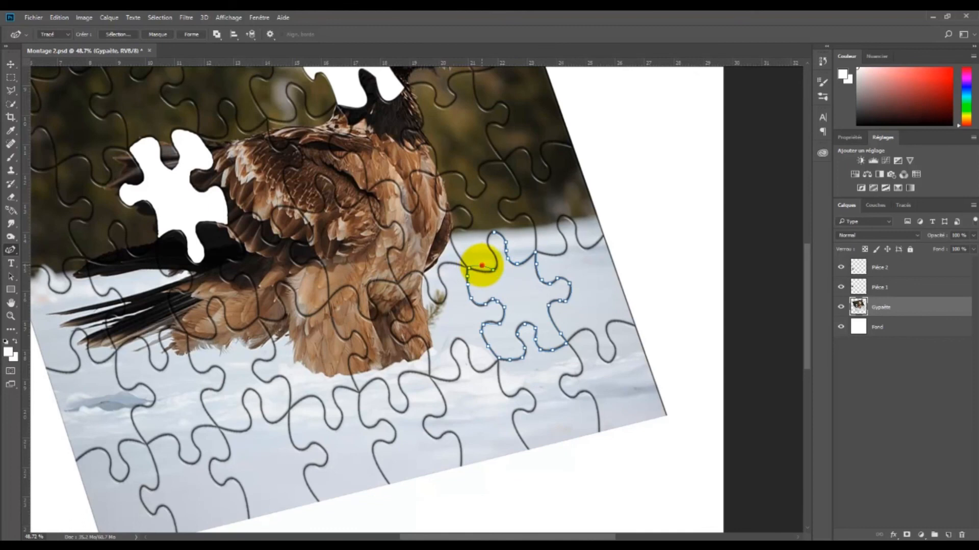
pyautogui.moveTo(482, 271); pyautogui.dragTo(497, 259)
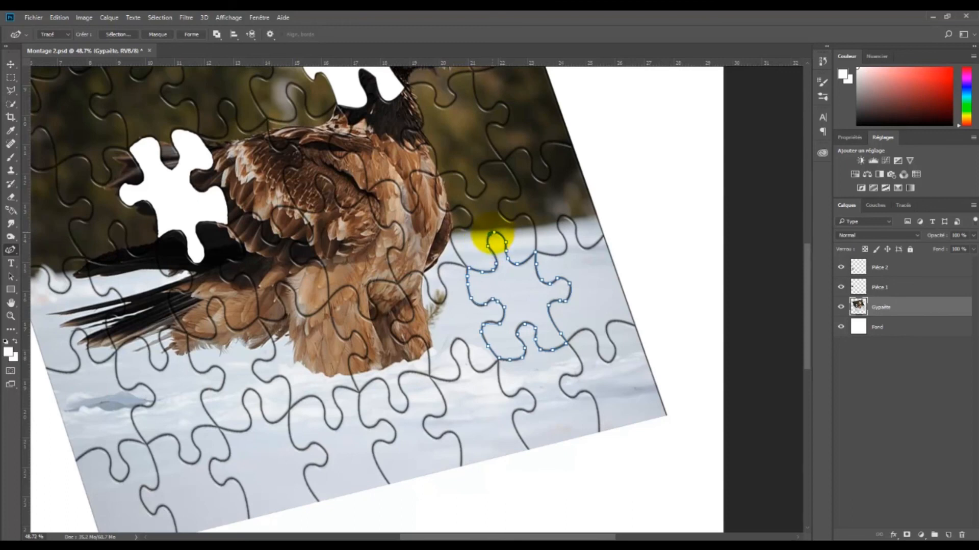
pyautogui.click(495, 232)
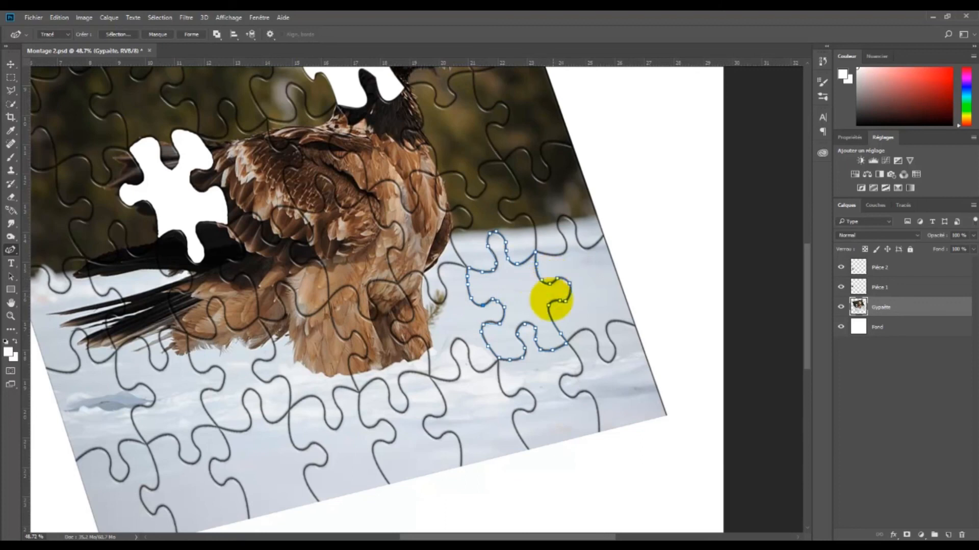
# - Convert the closed snow piece path into a new selection with smoothing (Lissé) enabled
pyautogui.rightClick(516, 288)
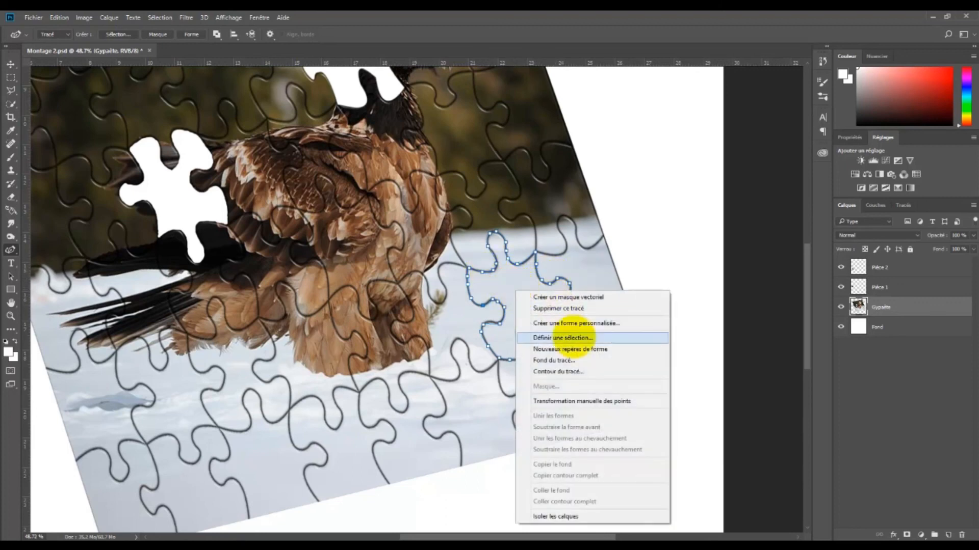
pyautogui.click(561, 339)
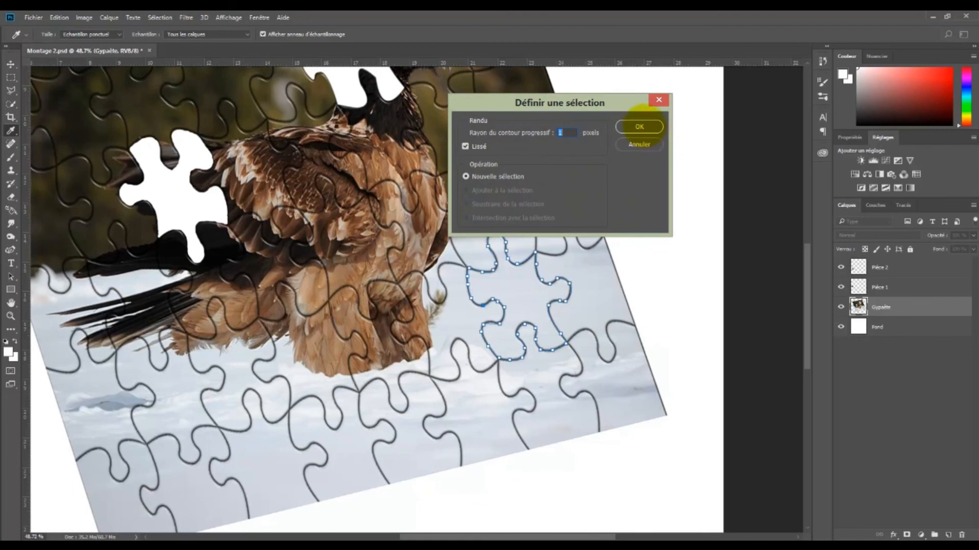
pyautogui.click(640, 126)
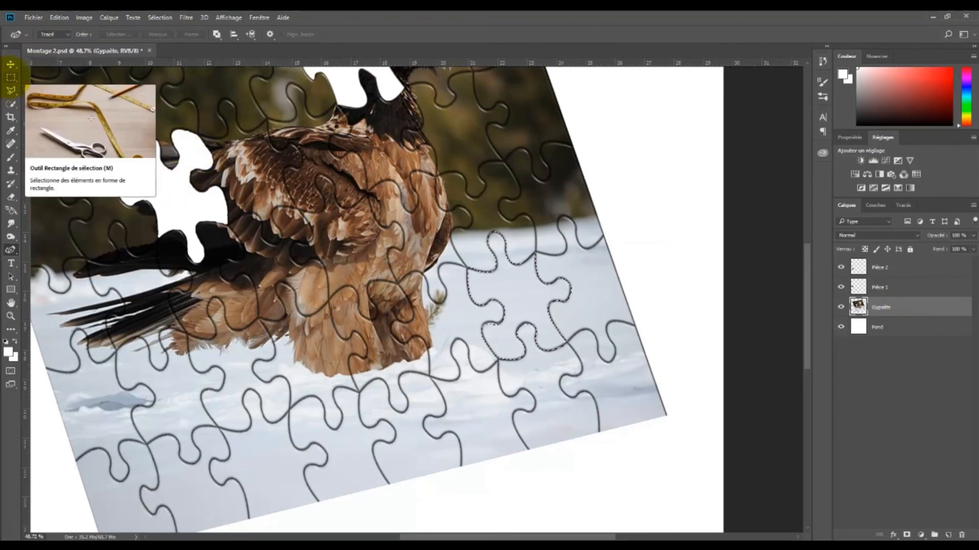
# - Cut the selected snow piece from the Gypaète layer onto its own layer with Calque par Couper
pyautogui.click(10, 78)
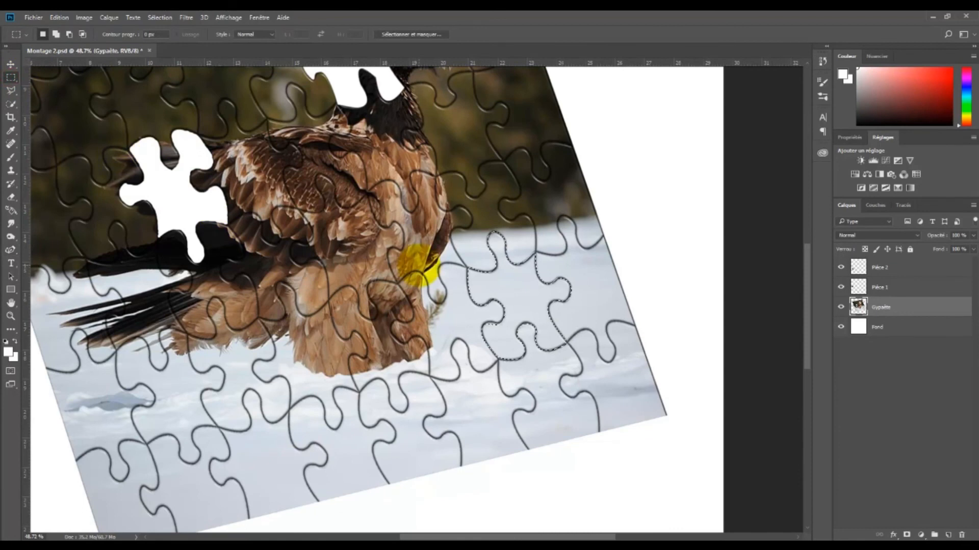
pyautogui.rightClick(516, 282)
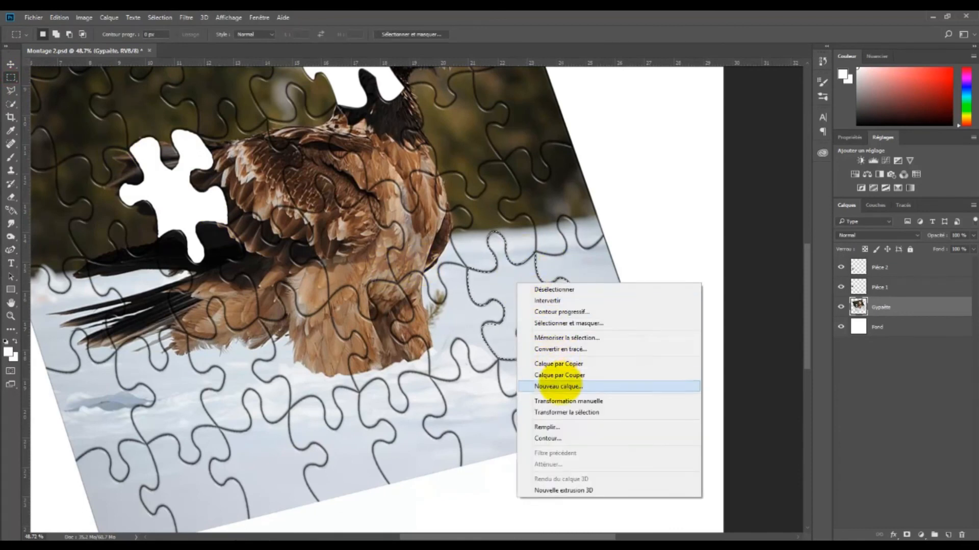
pyautogui.click(555, 375)
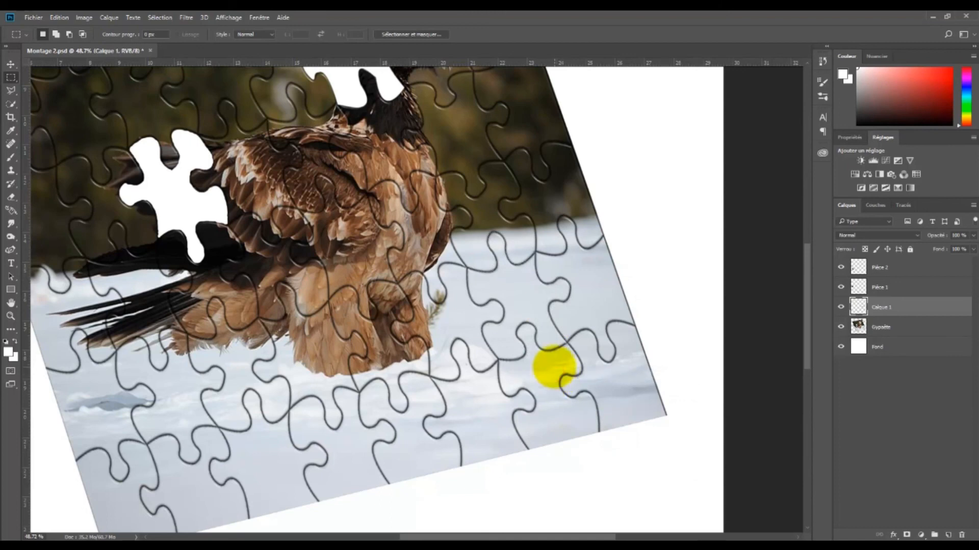
# - Move the cut snow piece out of the puzzle and place it directly below the two other detached pieces
pyautogui.click(10, 64)
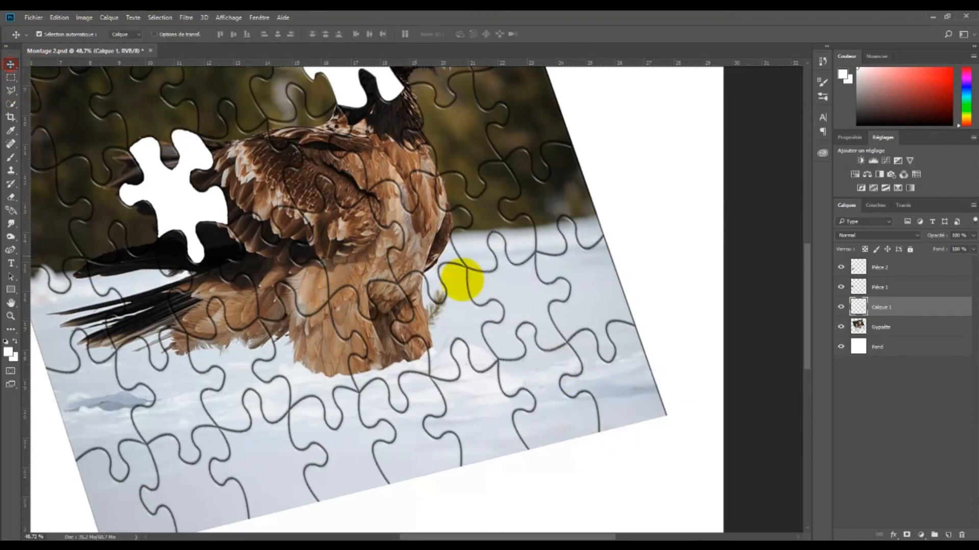
pyautogui.moveTo(520, 295); pyautogui.dragTo(84, 400)
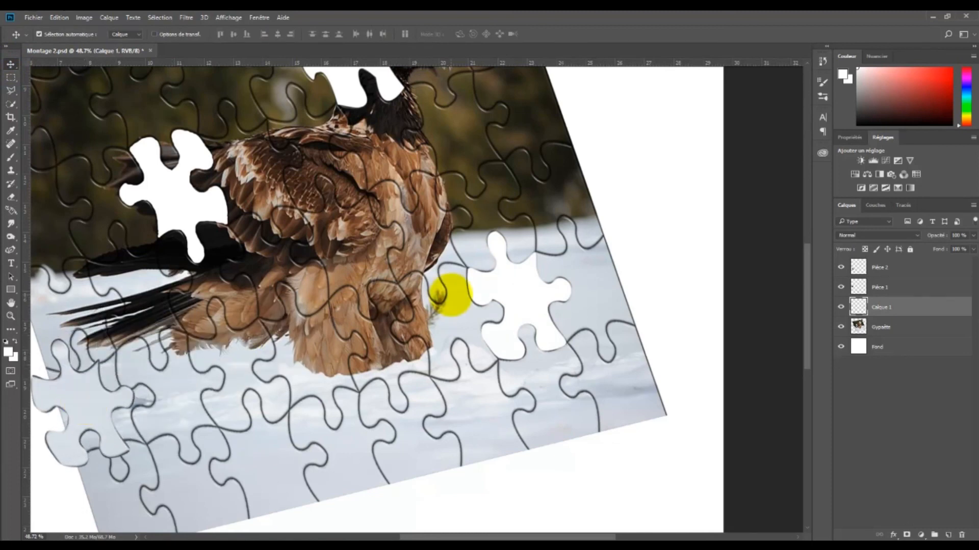
pyautogui.scroll(-5, 451, 291)
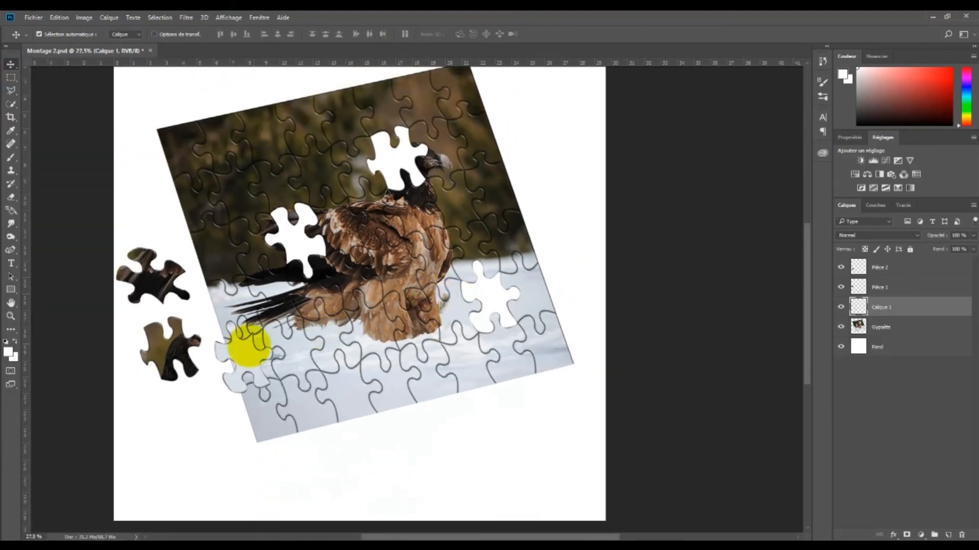
pyautogui.moveTo(240, 358); pyautogui.dragTo(188, 405)
pyautogui.moveTo(181, 412)
pyautogui.mouseDown()
pyautogui.moveTo(175, 405)
pyautogui.moveTo(170, 415)
pyautogui.mouseUp()
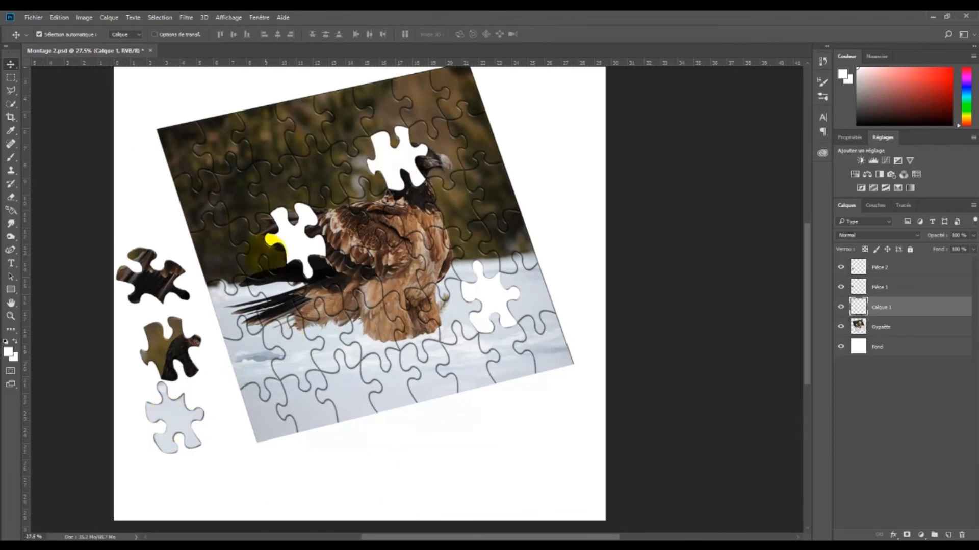